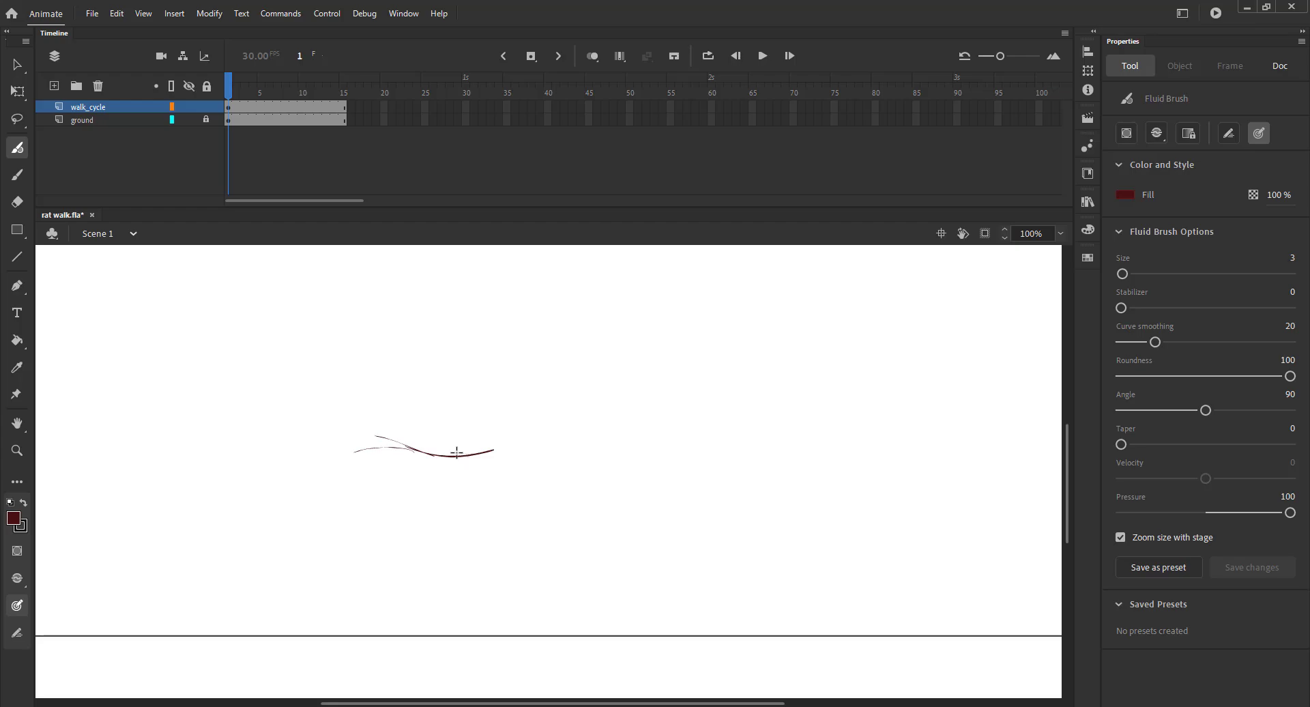
# Step: Sketch the rat's head, ear, throat and arched back on frame 1 of the walk_cycle layer
pyautogui.moveTo(456, 452); pyautogui.dragTo(547, 438)
pyautogui.moveTo(463, 455)
pyautogui.mouseDown()
pyautogui.moveTo(695, 460)
pyautogui.moveTo(706, 562)
pyautogui.moveTo(370, 440)
pyautogui.moveTo(299, 438)
pyautogui.moveTo(313, 438)
pyautogui.moveTo(298, 450)
pyautogui.moveTo(348, 491)
pyautogui.mouseUp()
pyautogui.hotkey('ctrl', 'z')
pyautogui.moveTo(299, 456); pyautogui.dragTo(395, 531)
pyautogui.moveTo(335, 489); pyautogui.dragTo(457, 588)
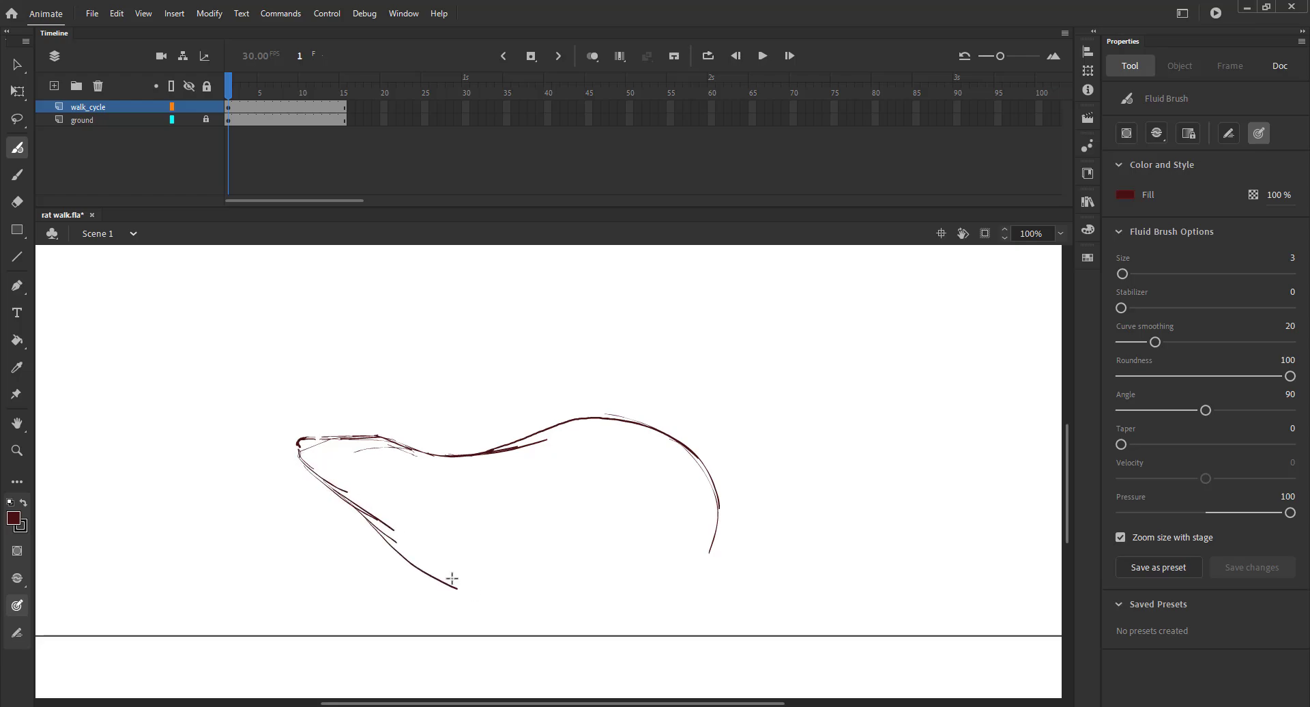
pyautogui.moveTo(358, 508); pyautogui.dragTo(454, 585)
pyautogui.moveTo(300, 458)
pyautogui.mouseDown()
pyautogui.moveTo(395, 543)
pyautogui.moveTo(315, 468)
pyautogui.mouseUp()
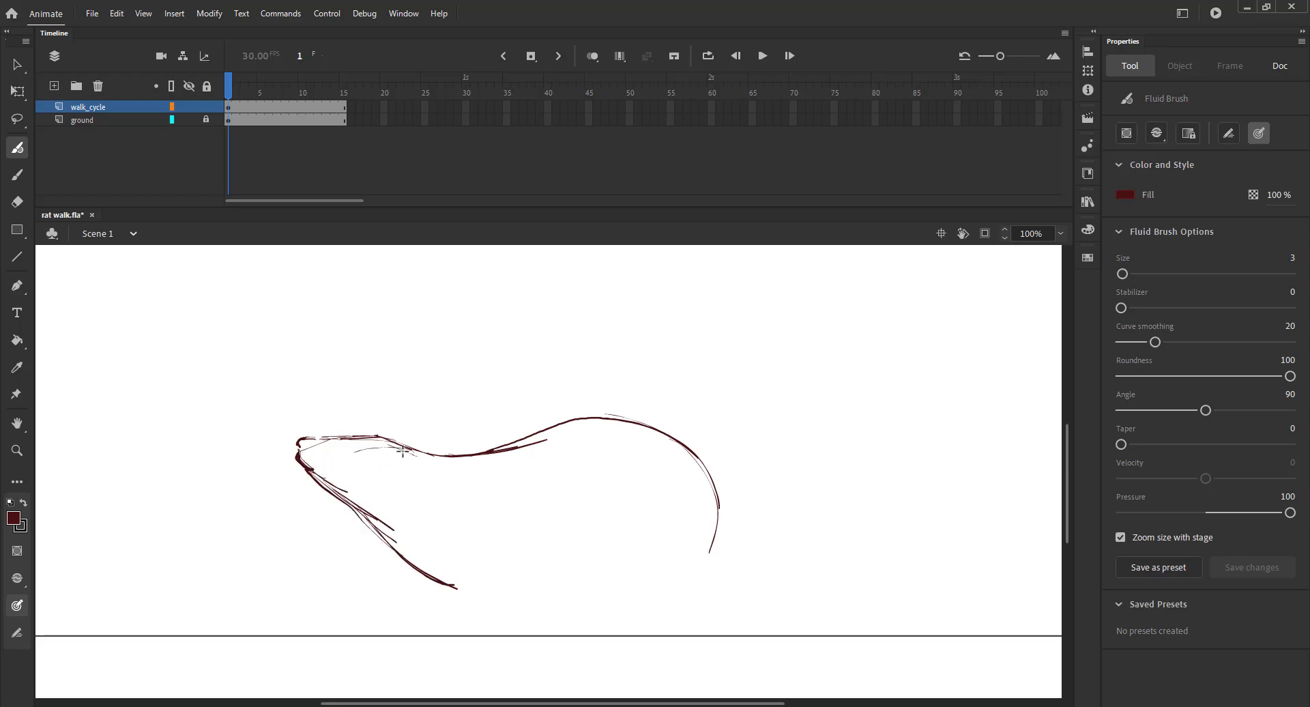
pyautogui.moveTo(405, 445)
pyautogui.mouseDown()
pyautogui.moveTo(430, 456)
pyautogui.moveTo(410, 466)
pyautogui.mouseUp()
pyautogui.moveTo(303, 438); pyautogui.dragTo(401, 441)
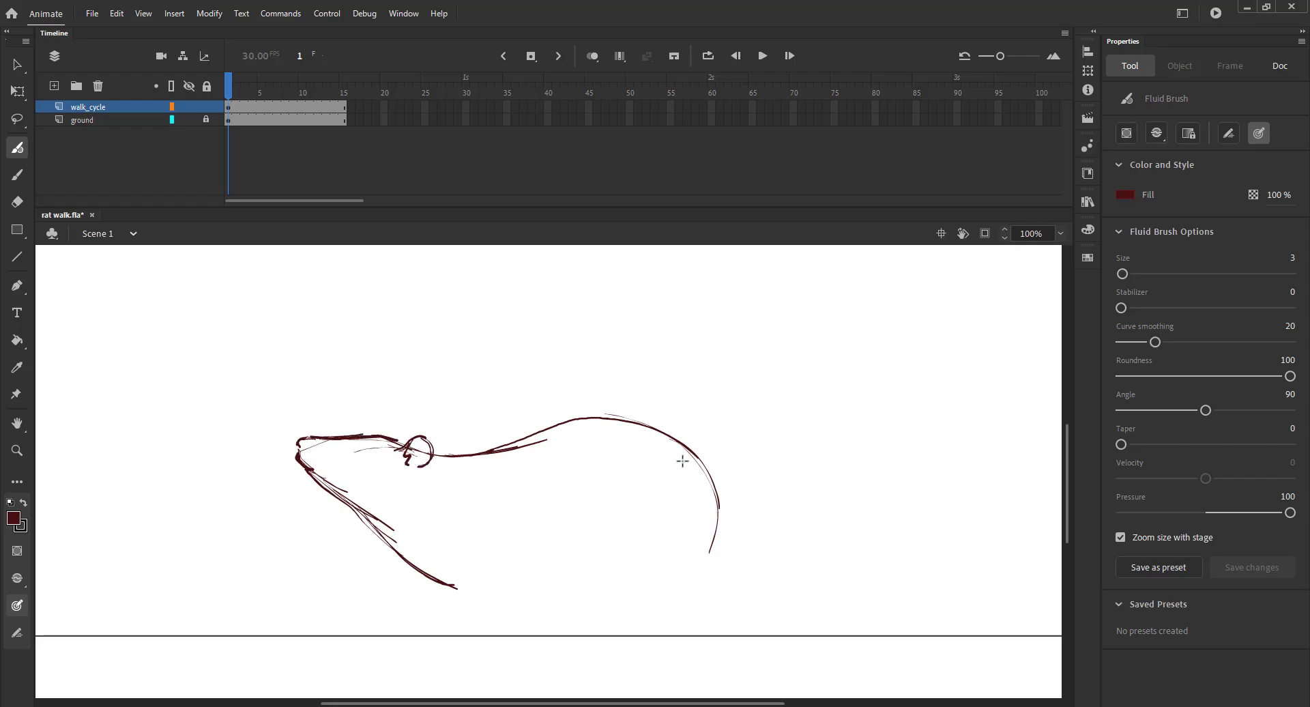
pyautogui.moveTo(686, 456)
pyautogui.mouseDown()
pyautogui.moveTo(756, 546)
pyautogui.moveTo(828, 575)
pyautogui.mouseUp()
pyautogui.moveTo(733, 515); pyautogui.dragTo(833, 587)
pyautogui.hotkey('ctrl', 'z')
pyautogui.hotkey('ctrl', 'z')
pyautogui.hotkey('ctrl', 'z')
# Step: Sketch the tail's long curve from the rump down toward the ground line
pyautogui.moveTo(710, 482); pyautogui.dragTo(761, 553)
pyautogui.moveTo(713, 486); pyautogui.dragTo(848, 600)
pyautogui.hotkey('ctrl', 'z')
pyautogui.moveTo(708, 474); pyautogui.dragTo(811, 579)
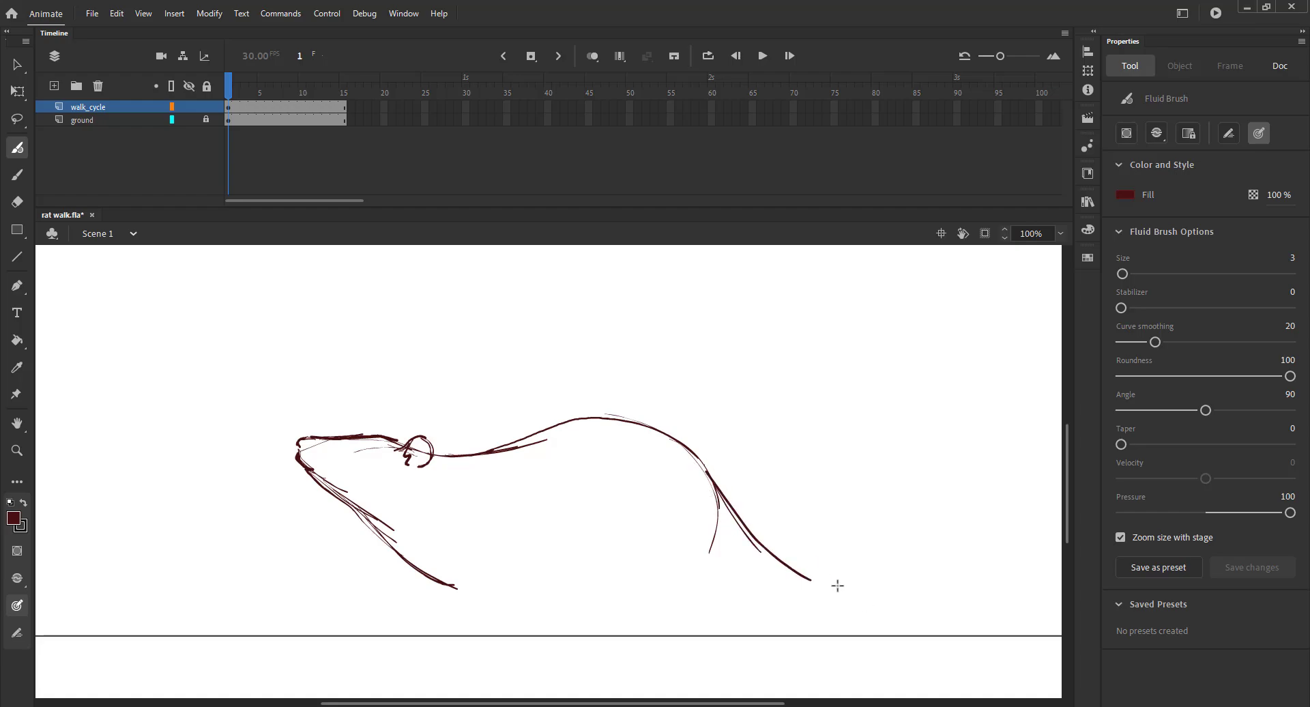
pyautogui.moveTo(757, 541); pyautogui.dragTo(976, 626)
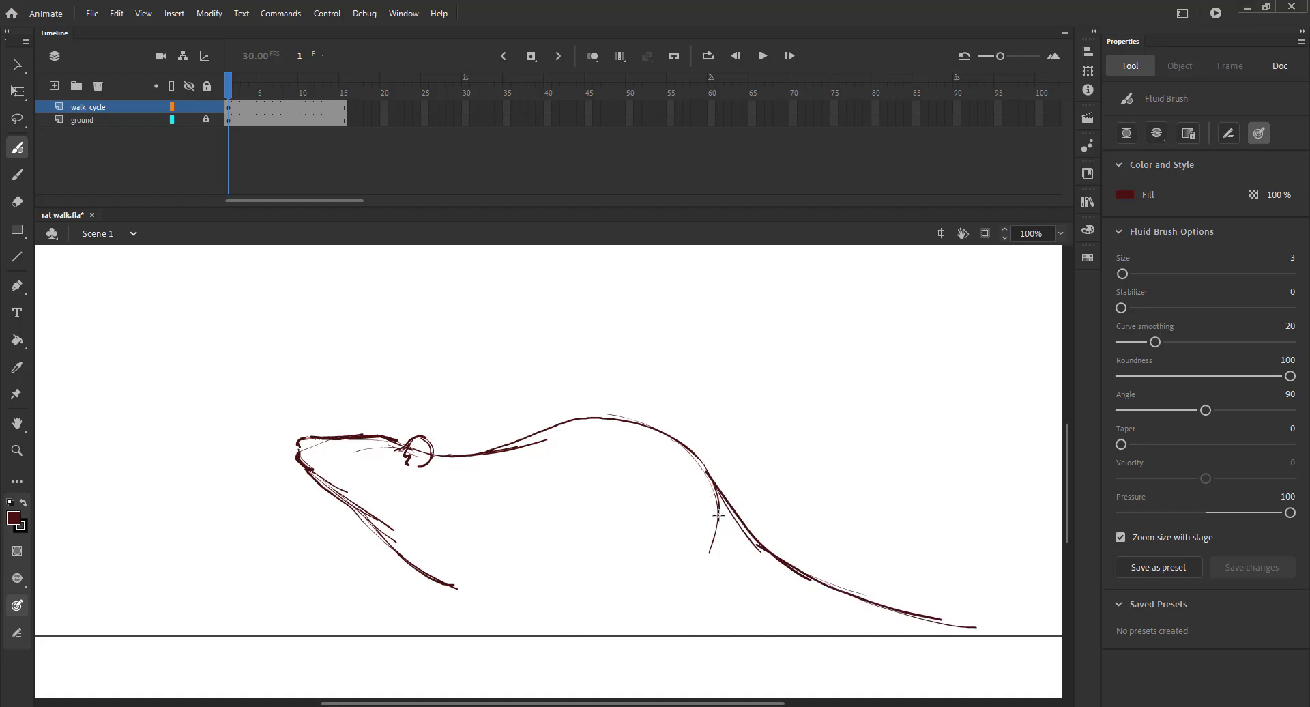
# Step: Sketch the underside of the rump and the front edge of the near foreleg, and save the file
pyautogui.moveTo(717, 515); pyautogui.dragTo(643, 596)
pyautogui.moveTo(702, 553); pyautogui.dragTo(626, 599)
pyautogui.moveTo(444, 585); pyautogui.dragTo(483, 627)
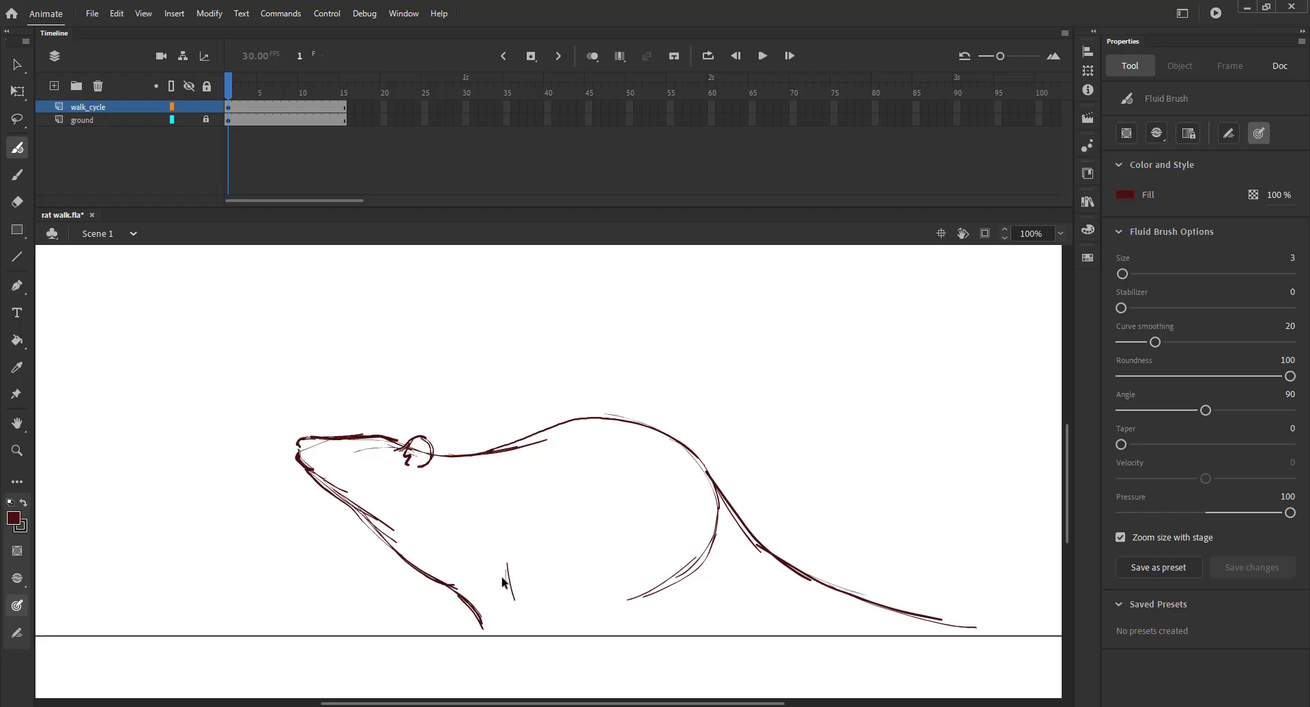
pyautogui.hotkey('ctrl', 's')
# Step: Draw the back edge of the near foreleg down to the ground line and save the file
pyautogui.moveTo(520, 598); pyautogui.dragTo(504, 633)
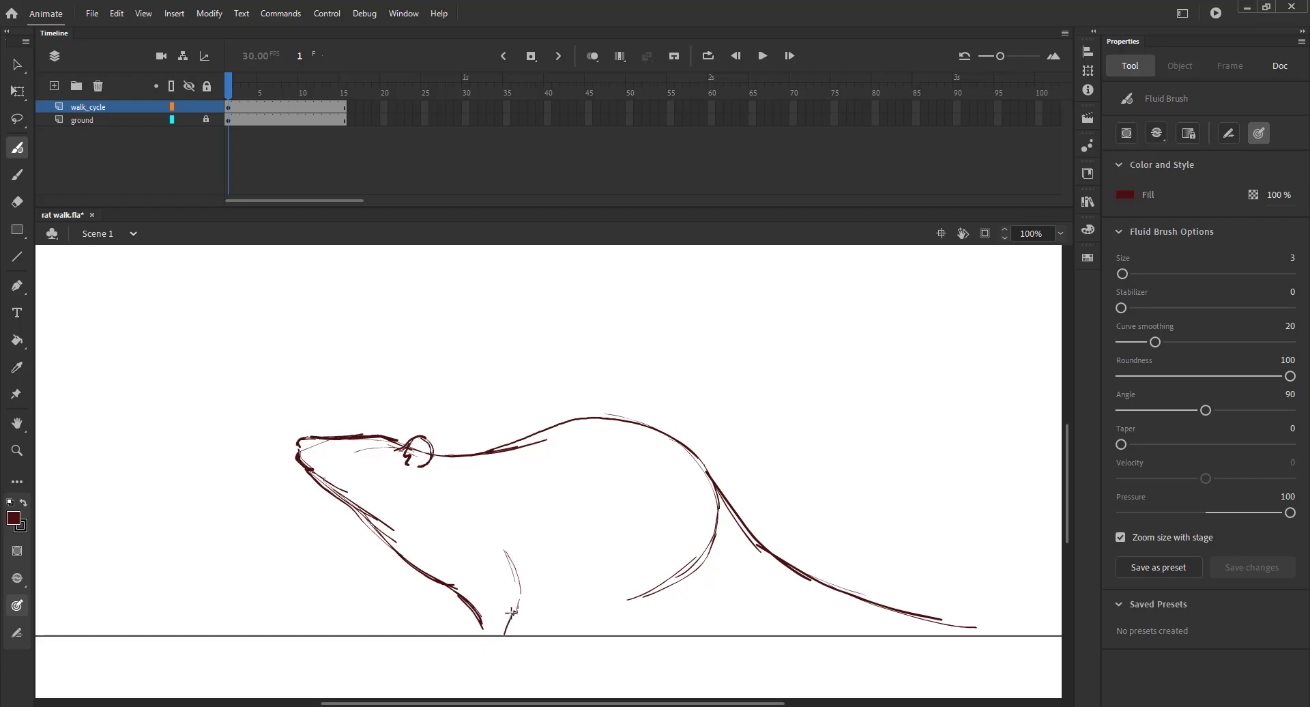
pyautogui.hotkey('ctrl', 'z')
pyautogui.hotkey('ctrl', 's')
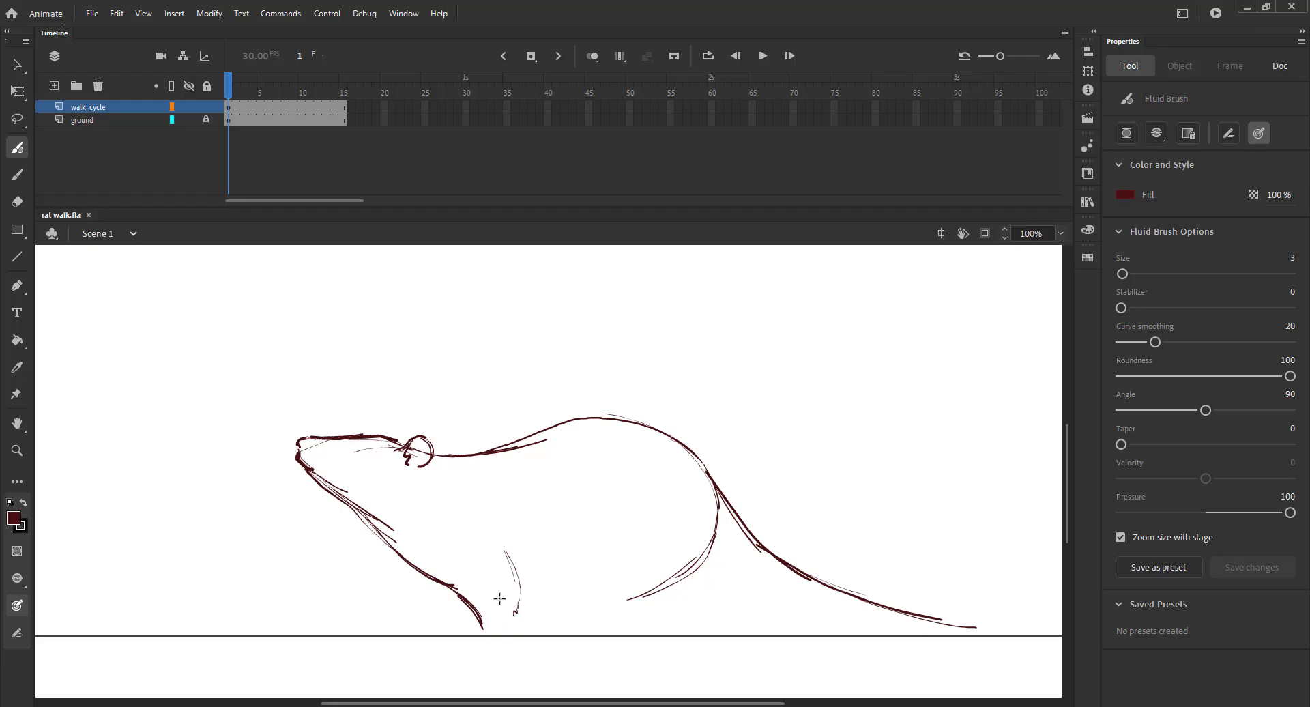
pyautogui.moveTo(512, 612); pyautogui.dragTo(496, 635)
# Step: Delete the near foreleg's lower front edge, redraw it with a paw on the ground line, and save
pyautogui.press('l')
pyautogui.moveTo(457, 597)
pyautogui.mouseDown()
pyautogui.moveTo(479, 645)
pyautogui.moveTo(456, 600)
pyautogui.moveTo(486, 624)
pyautogui.mouseUp()
pyautogui.press('Delete')
pyautogui.press('b')
pyautogui.press('b')
pyautogui.hotkey('ctrl', 's')
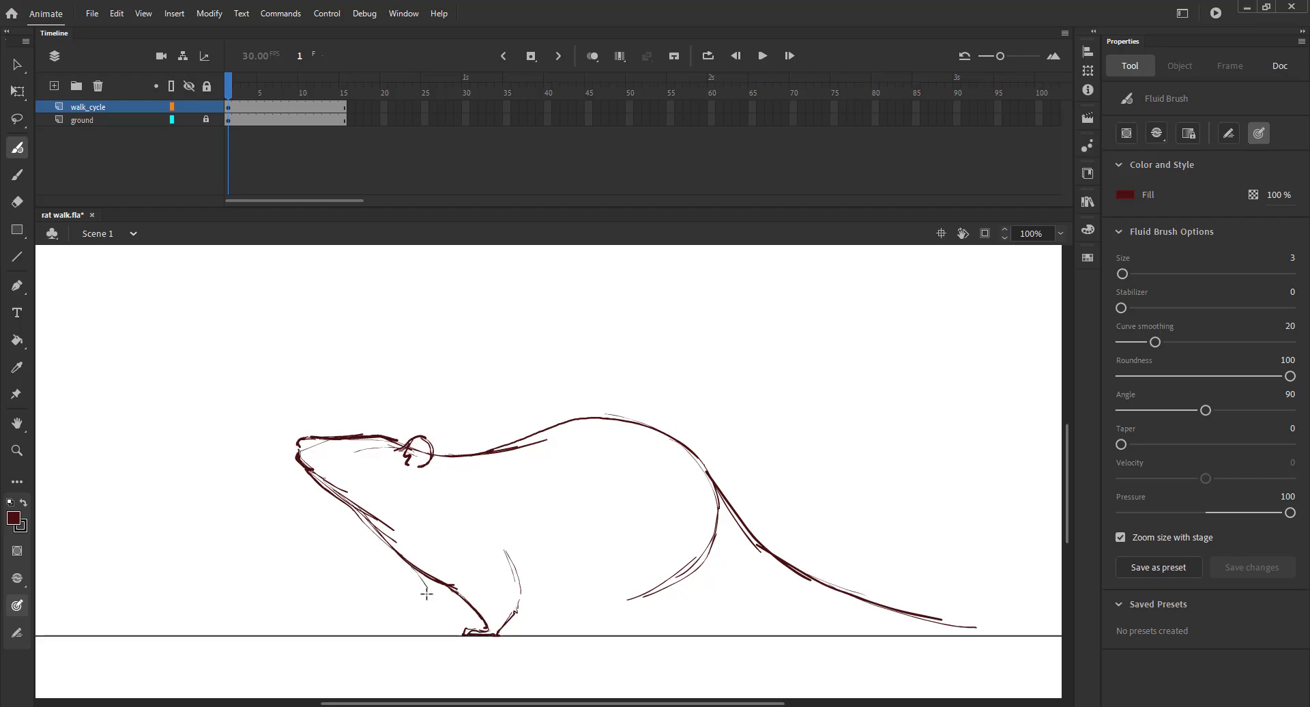
# Step: Sketch the raised far foreleg with hatching and the belly line running back to the hind leg
pyautogui.moveTo(413, 569)
pyautogui.mouseDown()
pyautogui.moveTo(428, 598)
pyautogui.moveTo(458, 609)
pyautogui.mouseUp()
pyautogui.moveTo(419, 577)
pyautogui.mouseDown()
pyautogui.moveTo(453, 610)
pyautogui.moveTo(583, 596)
pyautogui.moveTo(594, 612)
pyautogui.moveTo(594, 579)
pyautogui.moveTo(620, 618)
pyautogui.mouseUp()
pyautogui.hotkey('ctrl', 's')
# Step: Sketch the near hind leg and a hatched far hind leg on the ground line, and save
pyautogui.moveTo(671, 580); pyautogui.dragTo(599, 632)
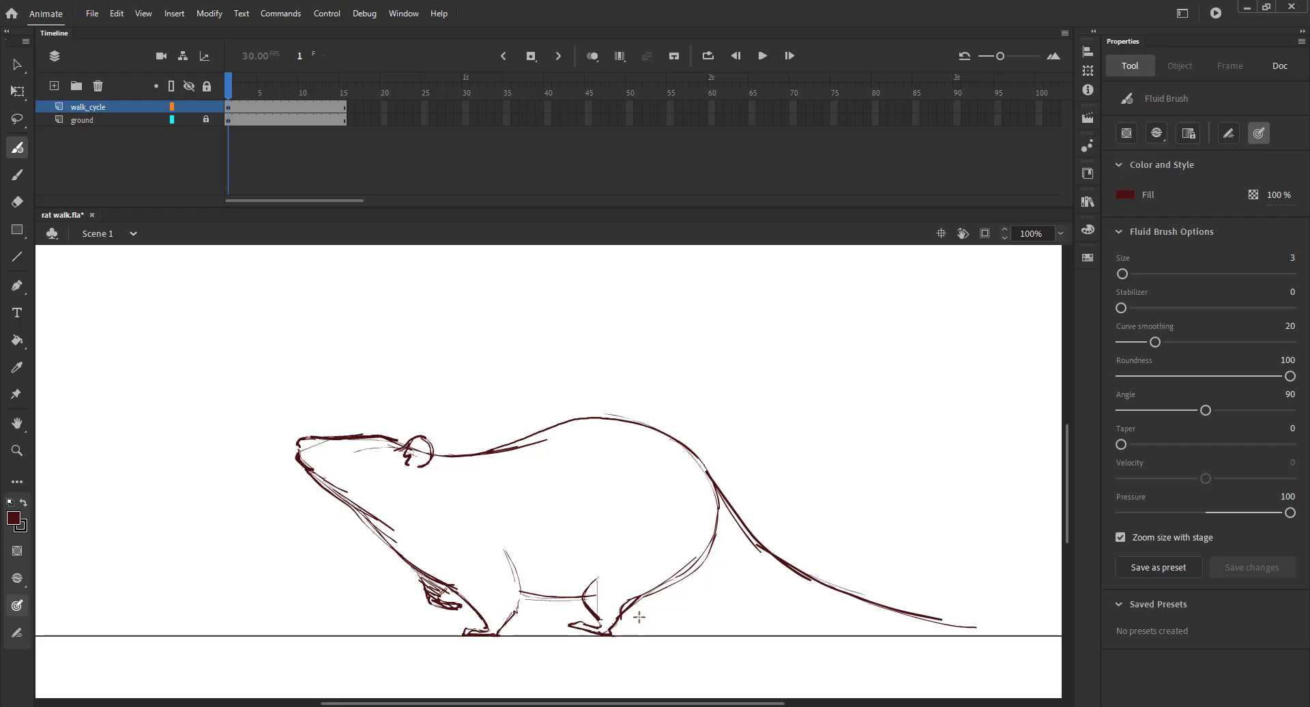
pyautogui.moveTo(703, 556)
pyautogui.mouseDown()
pyautogui.moveTo(671, 601)
pyautogui.moveTo(665, 637)
pyautogui.moveTo(675, 623)
pyautogui.moveTo(668, 613)
pyautogui.moveTo(653, 636)
pyautogui.moveTo(653, 592)
pyautogui.moveTo(679, 580)
pyautogui.moveTo(662, 638)
pyautogui.mouseUp()
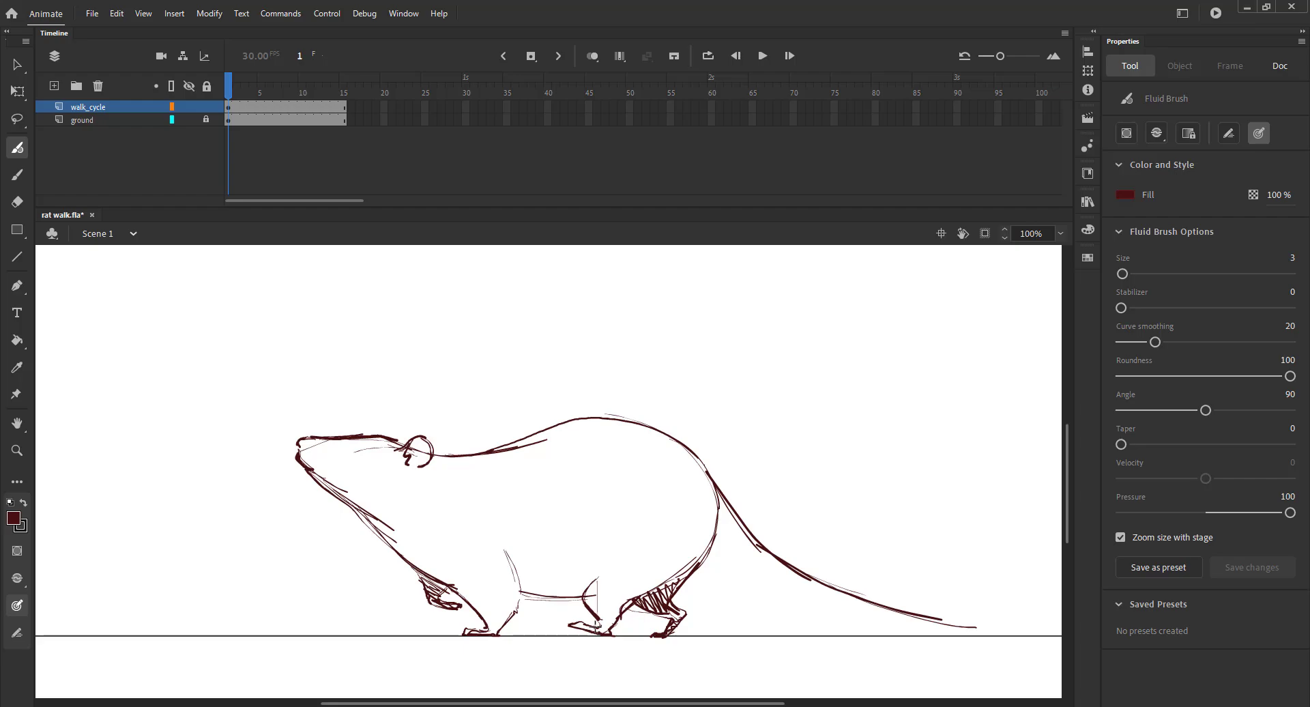
pyautogui.hotkey('ctrl', 's')
# Step: Delete the near hind paw, redraw it flat on the ground line, and save the file
pyautogui.press('l')
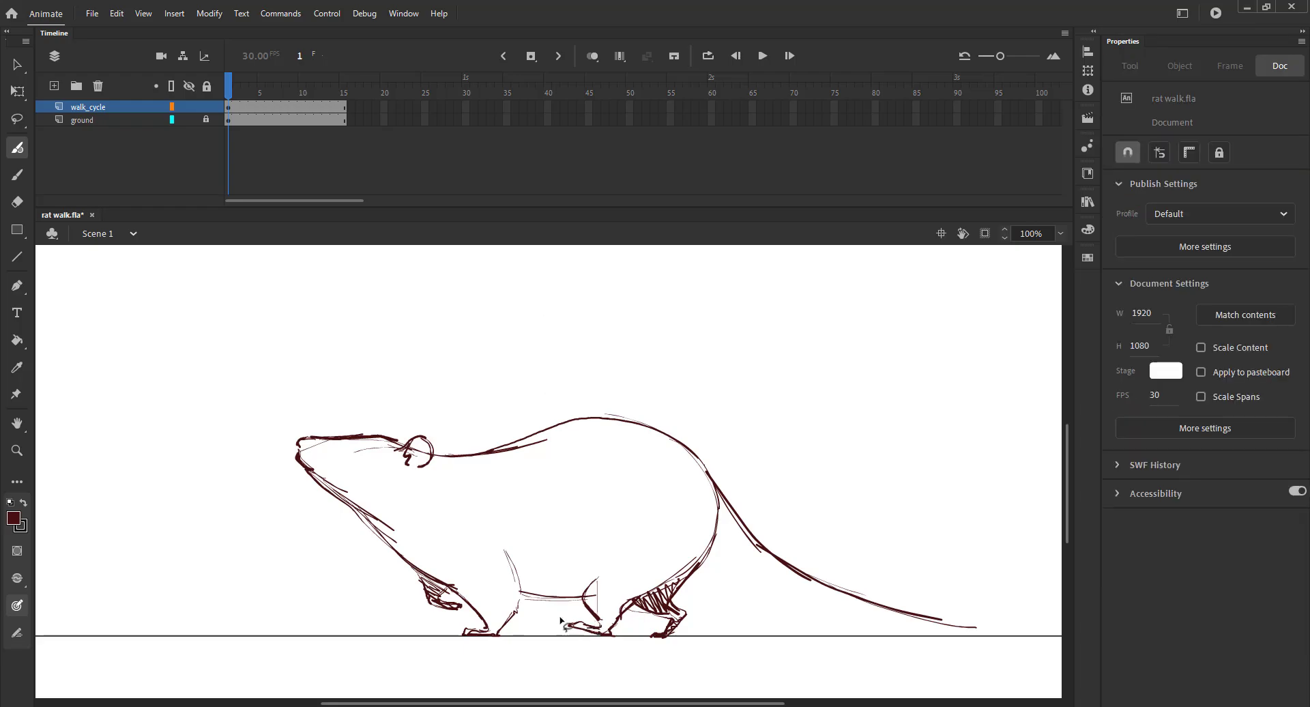
pyautogui.moveTo(572, 642); pyautogui.dragTo(606, 633)
pyautogui.press('Delete')
pyautogui.press('b')
pyautogui.hotkey('ctrl', 's')
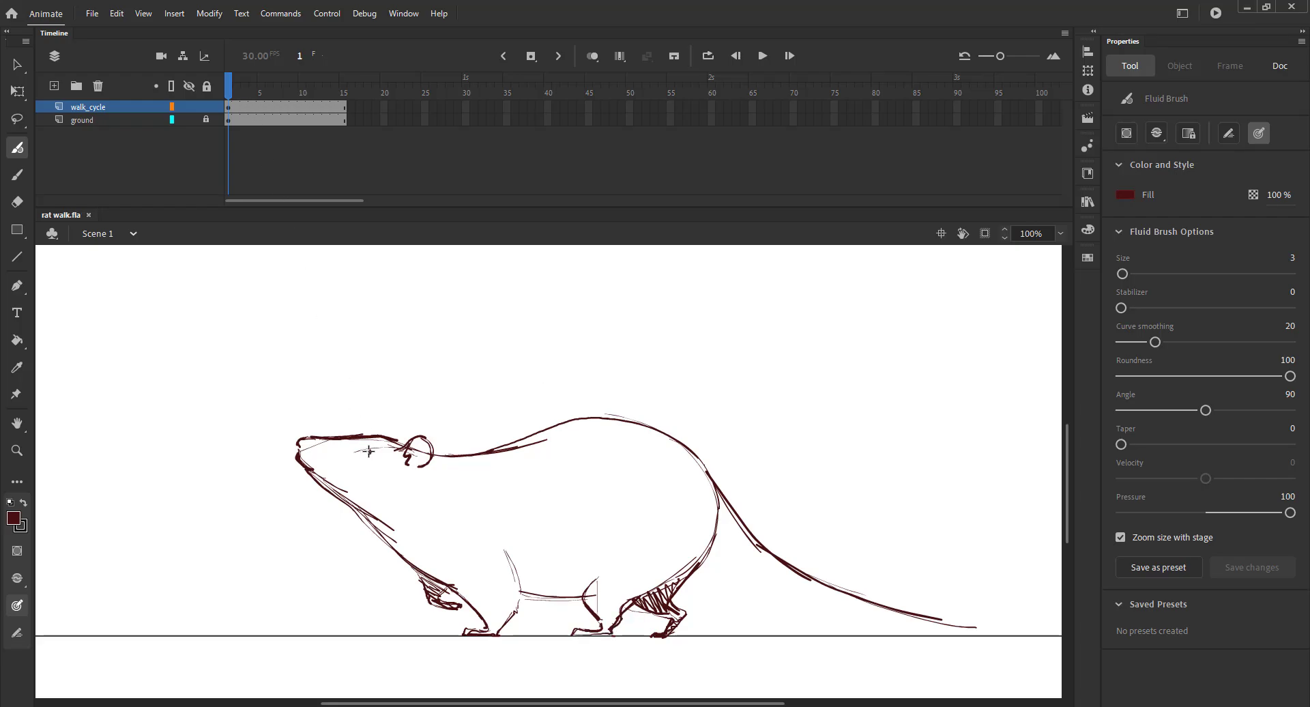
# Step: Add the rat's eye, thicken the tail with upper and lower edges tapering to a tip, and save
pyautogui.moveTo(710, 476)
pyautogui.mouseDown()
pyautogui.moveTo(784, 555)
pyautogui.moveTo(844, 588)
pyautogui.moveTo(1000, 631)
pyautogui.mouseUp()
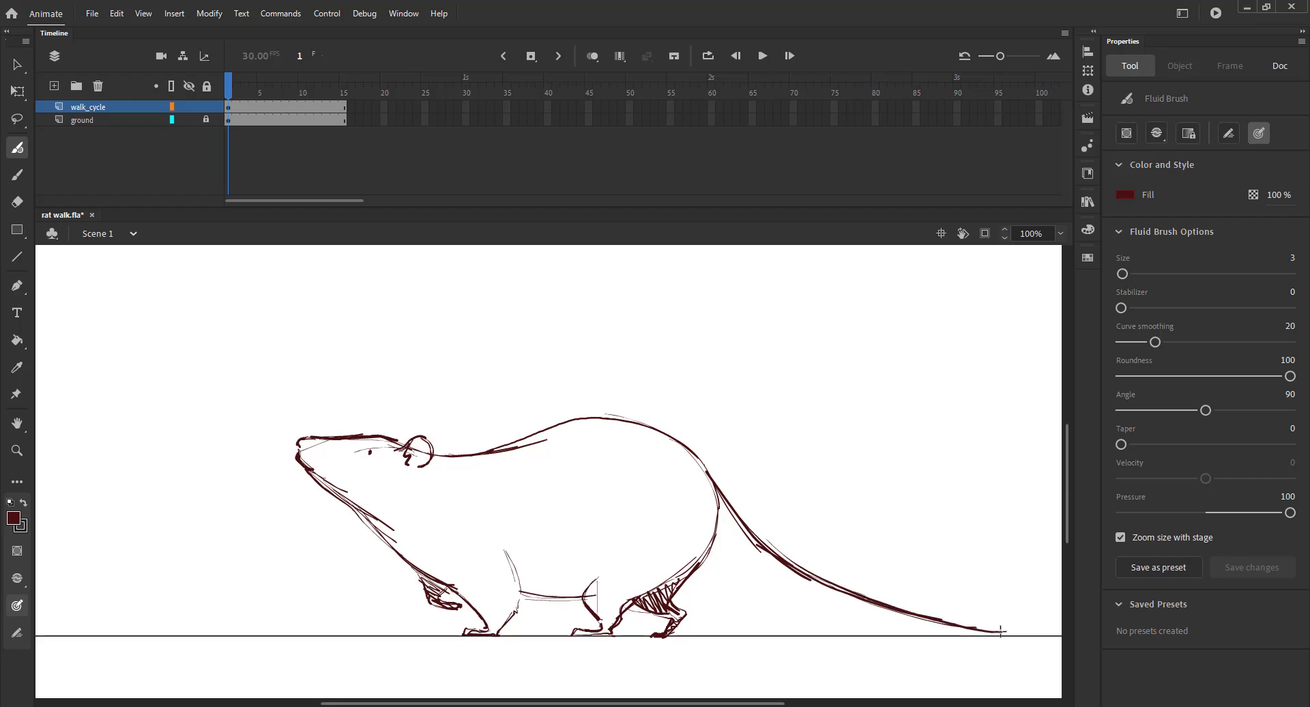
pyautogui.moveTo(712, 539)
pyautogui.mouseDown()
pyautogui.moveTo(781, 585)
pyautogui.moveTo(870, 614)
pyautogui.moveTo(999, 631)
pyautogui.mouseUp()
pyautogui.moveTo(750, 509); pyautogui.dragTo(812, 572)
pyautogui.moveTo(695, 459); pyautogui.dragTo(957, 618)
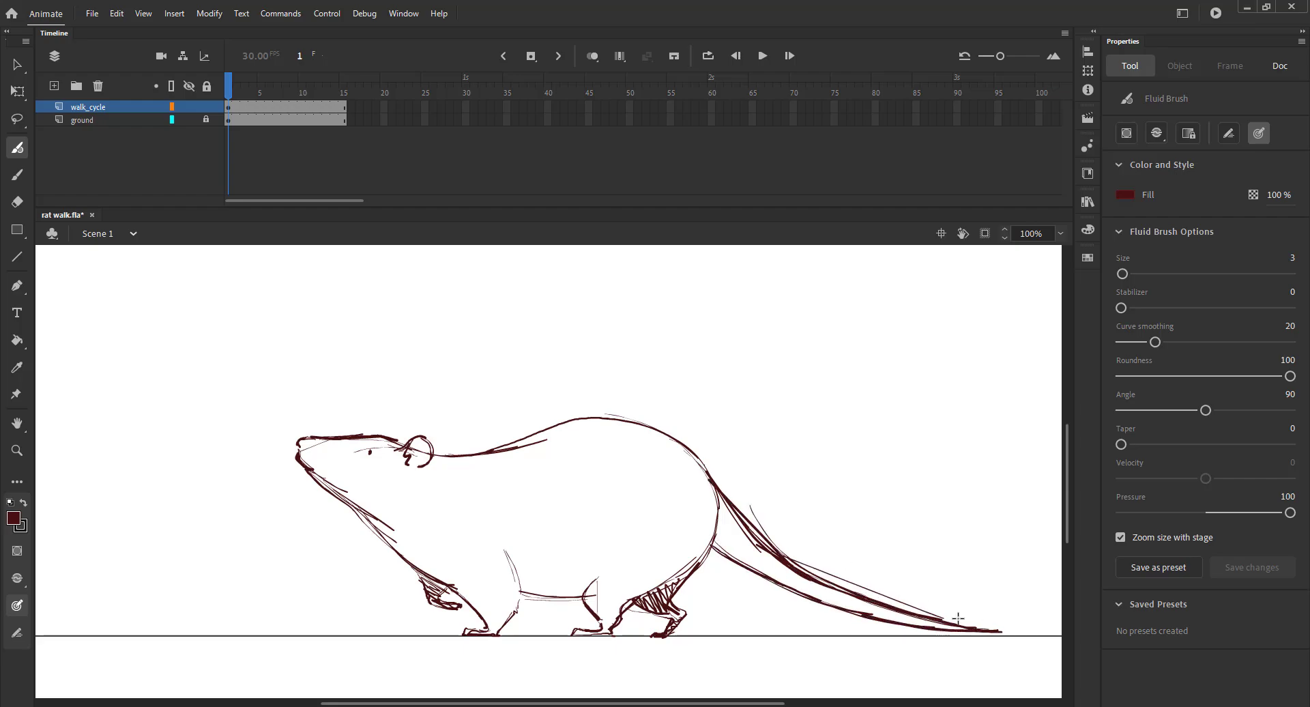
pyautogui.hotkey('ctrl', 'z')
pyautogui.moveTo(725, 502); pyautogui.dragTo(860, 582)
pyautogui.hotkey('ctrl', 's')
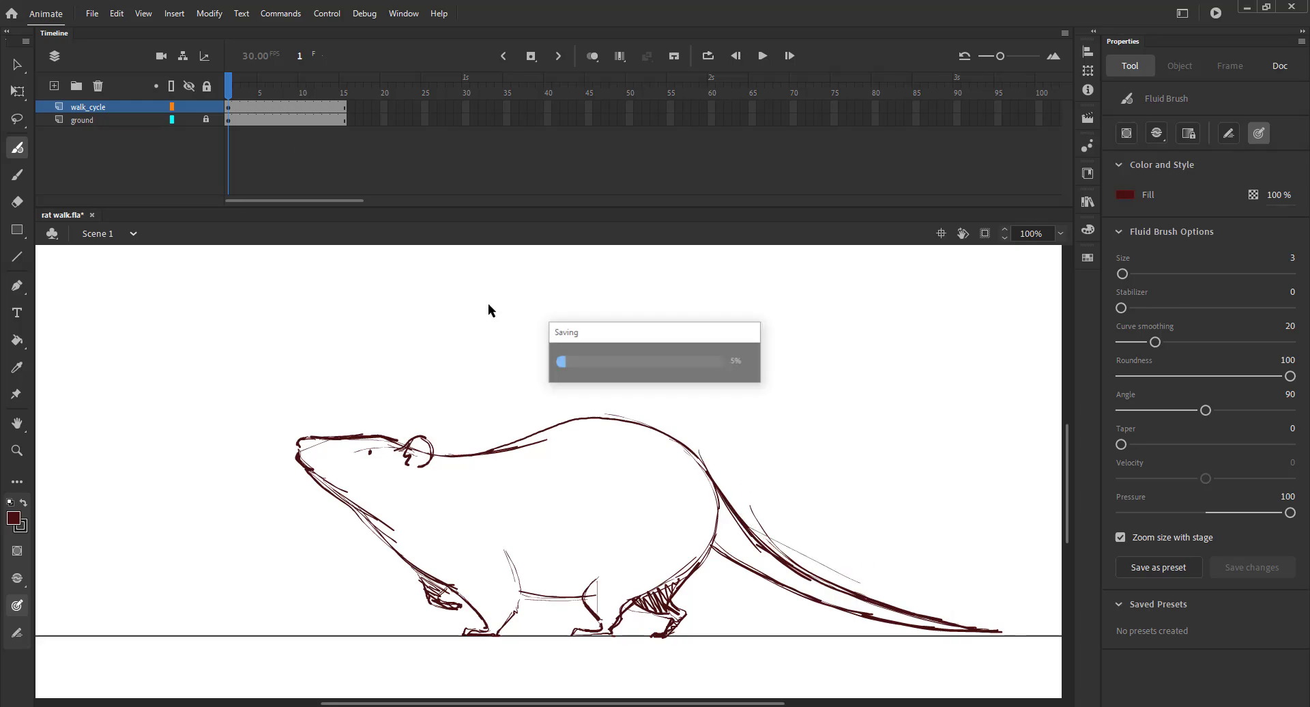
# Step: Insert a blank keyframe at frame 9 of the walk_cycle layer and turn on onion skinning
pyautogui.moveTo(232, 96); pyautogui.dragTo(296, 99)
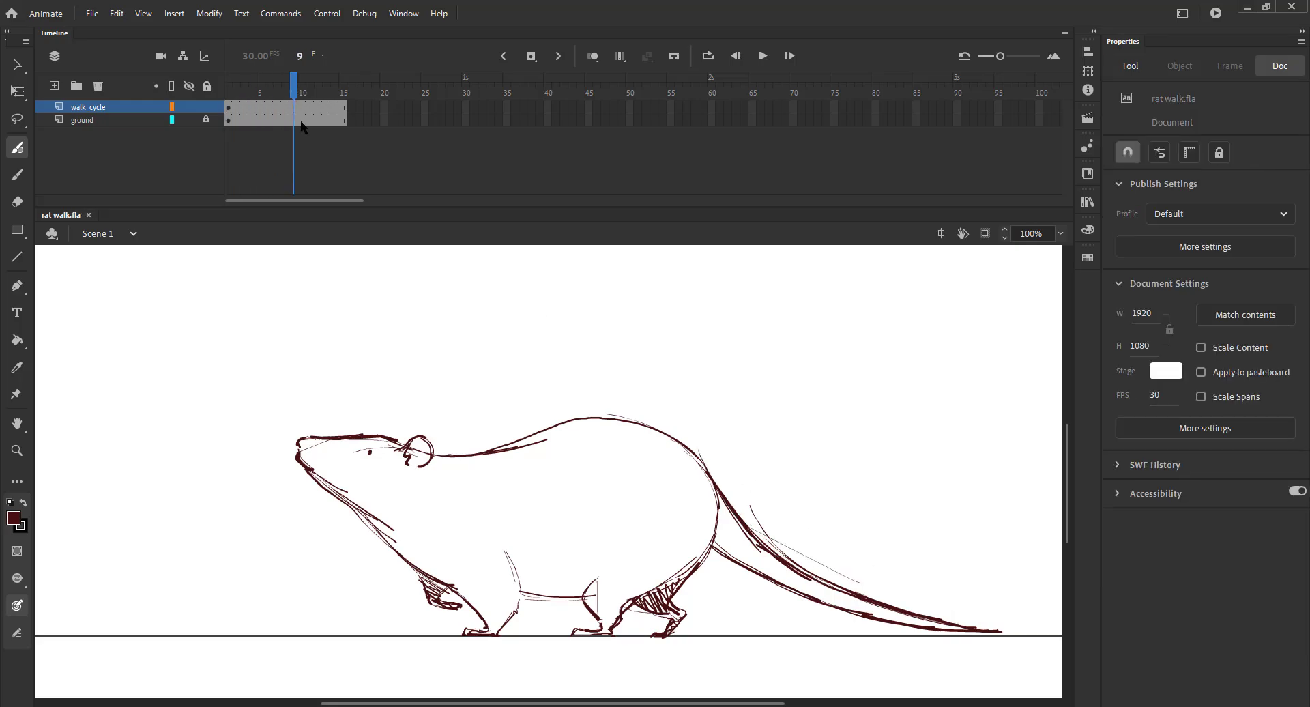
pyautogui.press('F7')
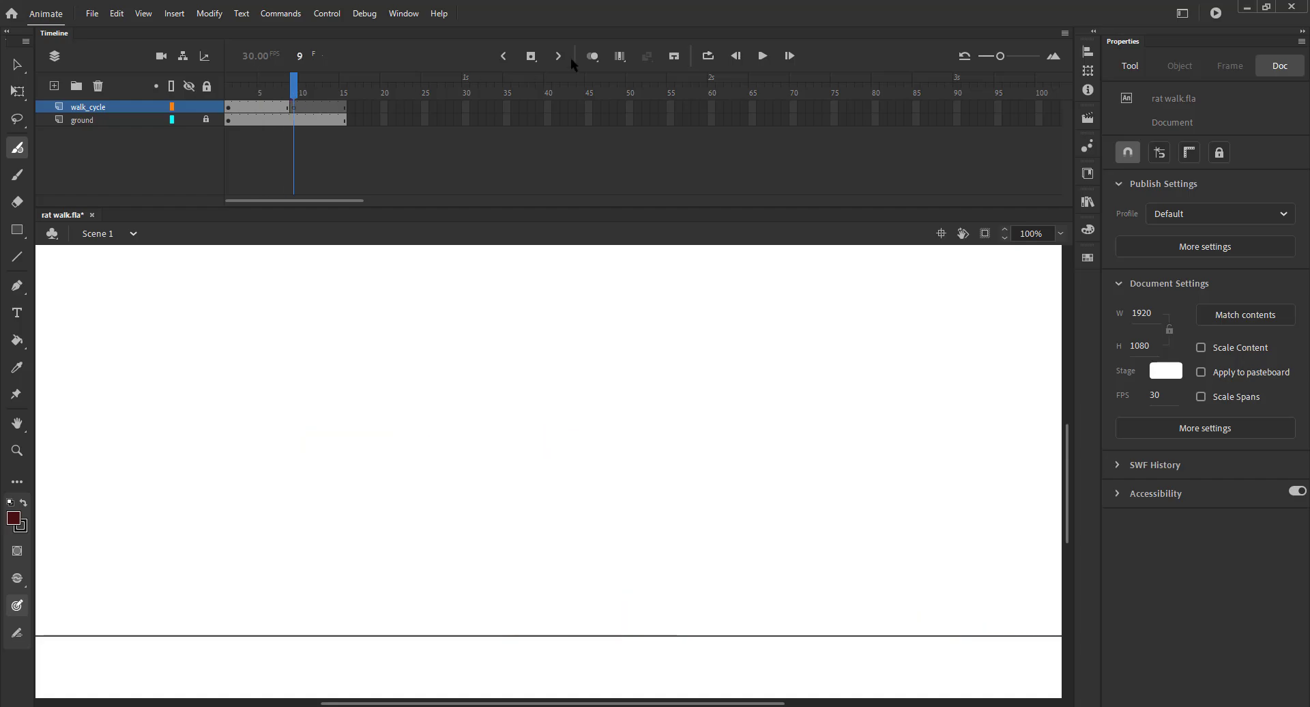
pyautogui.click(592, 56)
pyautogui.hotkey('ctrl', 's')
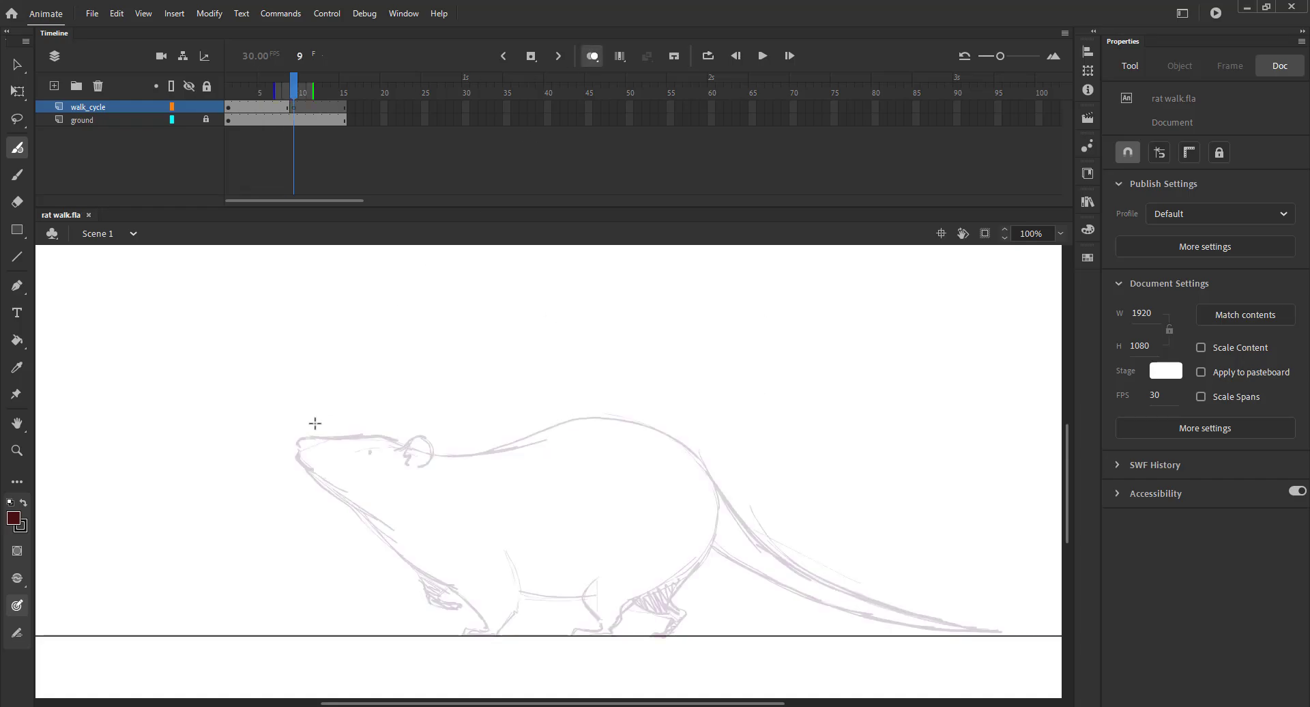
# Step: Trace the head, ear and throat on frame 9, with a raised near foreleg and the belly line
pyautogui.moveTo(297, 445)
pyautogui.mouseDown()
pyautogui.moveTo(350, 434)
pyautogui.moveTo(427, 447)
pyautogui.moveTo(413, 469)
pyautogui.moveTo(403, 452)
pyautogui.moveTo(310, 469)
pyautogui.moveTo(346, 492)
pyautogui.moveTo(445, 612)
pyautogui.mouseUp()
pyautogui.moveTo(510, 552)
pyautogui.mouseDown()
pyautogui.moveTo(434, 602)
pyautogui.moveTo(457, 609)
pyautogui.moveTo(486, 571)
pyautogui.moveTo(437, 599)
pyautogui.moveTo(538, 593)
pyautogui.mouseUp()
pyautogui.hotkey('ctrl', 'z')
pyautogui.hotkey('ctrl', 'z')
pyautogui.hotkey('ctrl', 'z')
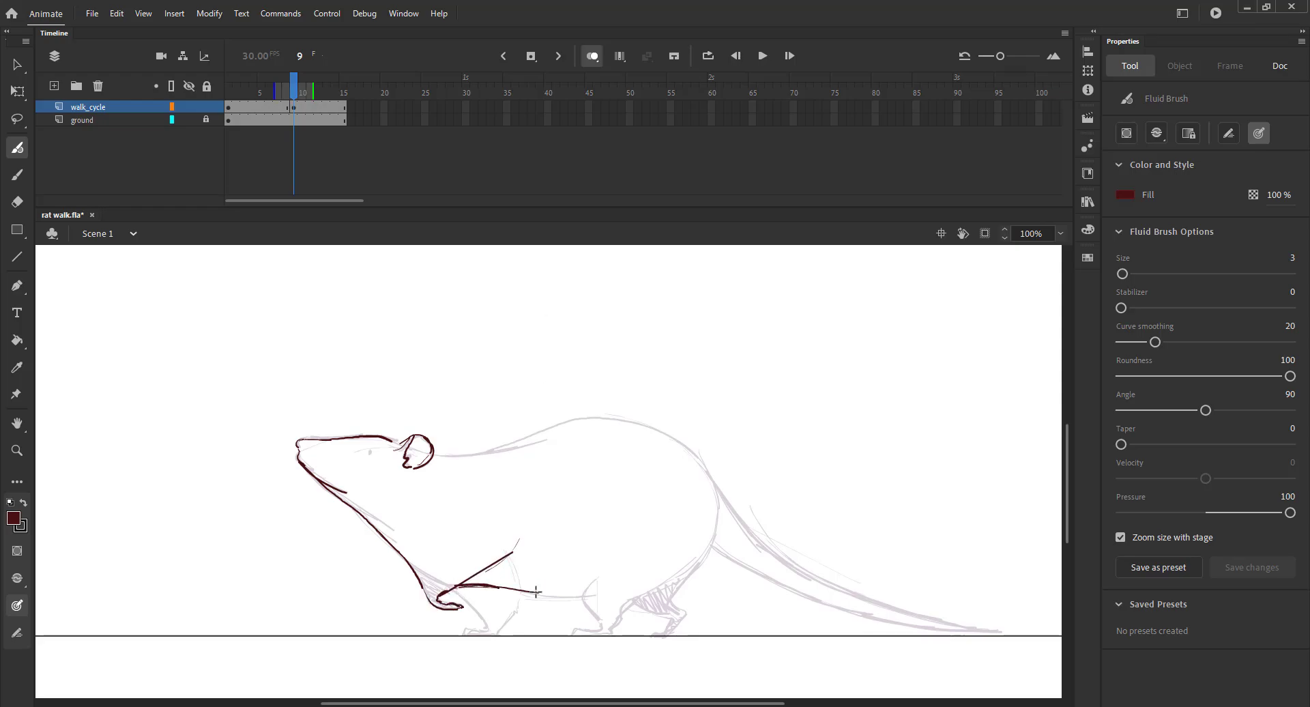
pyautogui.moveTo(459, 586)
pyautogui.mouseDown()
pyautogui.moveTo(612, 593)
pyautogui.moveTo(672, 623)
pyautogui.mouseUp()
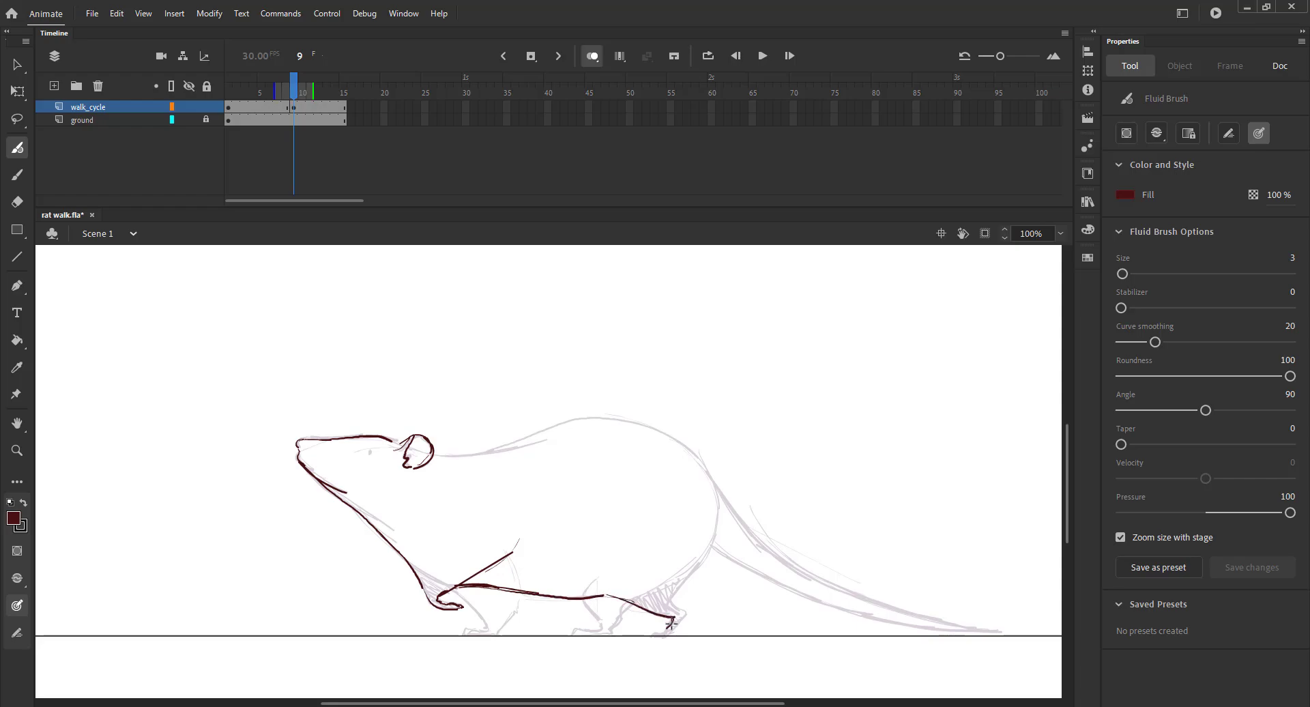
# Step: Draw the rump curve continuing down into the rear hind leg and its paw on frame 9
pyautogui.moveTo(696, 458); pyautogui.dragTo(709, 527)
pyautogui.hotkey('ctrl', 'z')
pyautogui.moveTo(697, 456); pyautogui.dragTo(715, 524)
pyautogui.hotkey('ctrl', 'z')
pyautogui.moveTo(698, 455); pyautogui.dragTo(715, 528)
pyautogui.moveTo(714, 480)
pyautogui.mouseDown()
pyautogui.moveTo(716, 529)
pyautogui.moveTo(699, 560)
pyautogui.mouseUp()
pyautogui.moveTo(716, 522)
pyautogui.mouseDown()
pyautogui.moveTo(678, 591)
pyautogui.moveTo(686, 622)
pyautogui.moveTo(657, 633)
pyautogui.mouseUp()
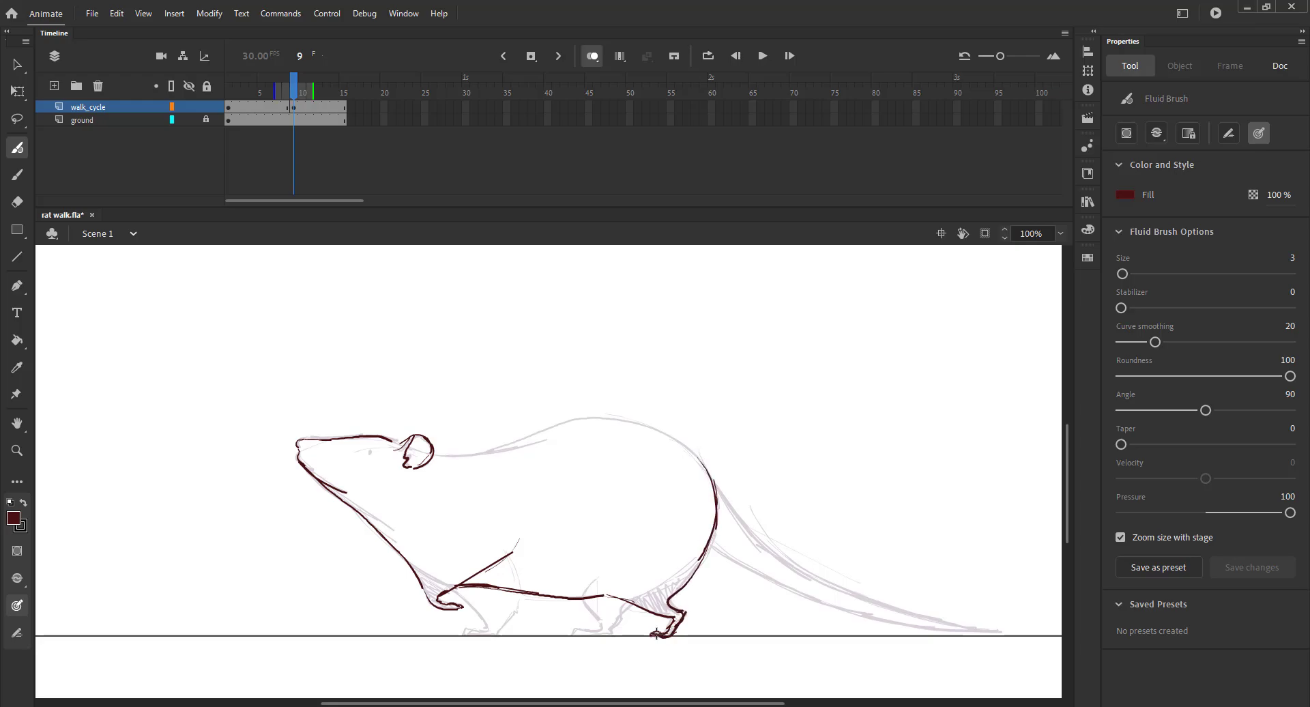
# Step: Draw the forward hind leg and the standing foreleg with paws on the ground line on frame 9
pyautogui.moveTo(584, 599)
pyautogui.mouseDown()
pyautogui.moveTo(603, 627)
pyautogui.moveTo(573, 637)
pyautogui.mouseUp()
pyautogui.moveTo(636, 601); pyautogui.dragTo(602, 635)
pyautogui.moveTo(455, 588); pyautogui.dragTo(490, 633)
pyautogui.moveTo(518, 588); pyautogui.dragTo(493, 637)
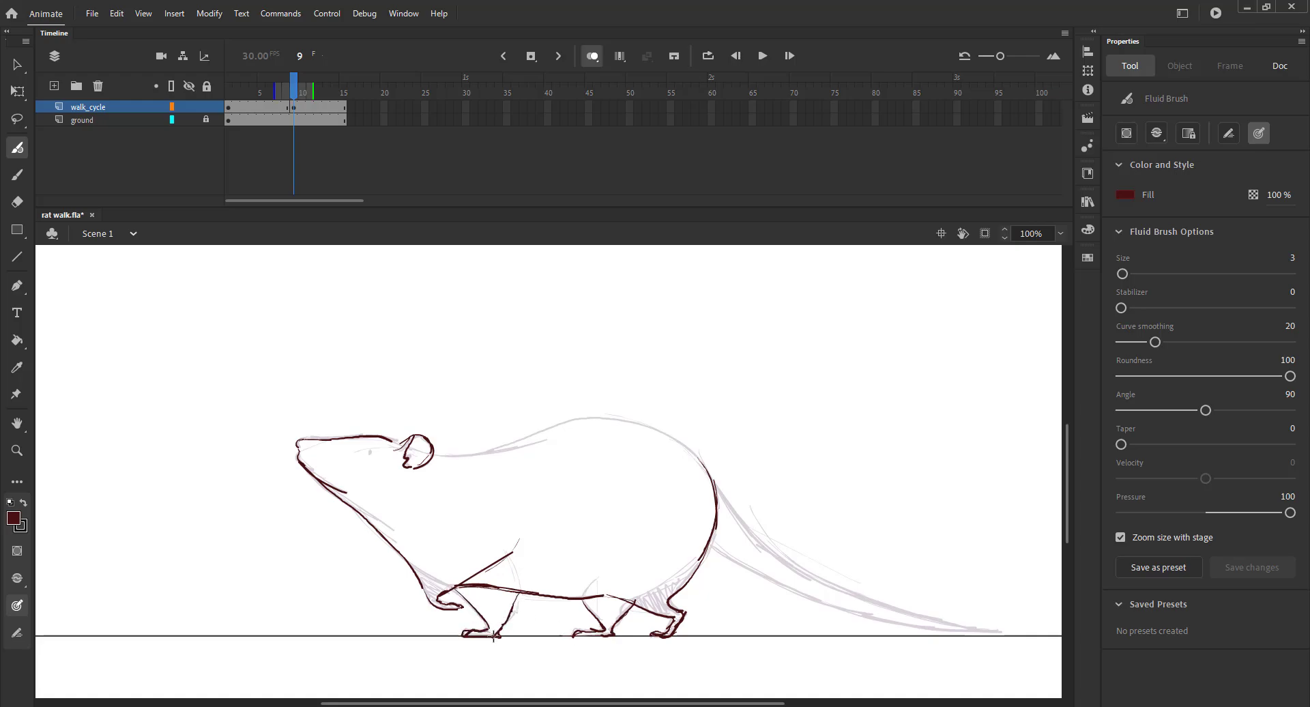
# Step: Trace the back and both edges of the tail on frame 9 to close the rat's outline
pyautogui.moveTo(437, 455)
pyautogui.mouseDown()
pyautogui.moveTo(620, 421)
pyautogui.moveTo(679, 447)
pyautogui.moveTo(754, 526)
pyautogui.moveTo(856, 597)
pyautogui.moveTo(954, 626)
pyautogui.mouseUp()
pyautogui.moveTo(866, 604); pyautogui.dragTo(987, 629)
pyautogui.moveTo(710, 542)
pyautogui.mouseDown()
pyautogui.moveTo(821, 599)
pyautogui.moveTo(983, 633)
pyautogui.mouseUp()
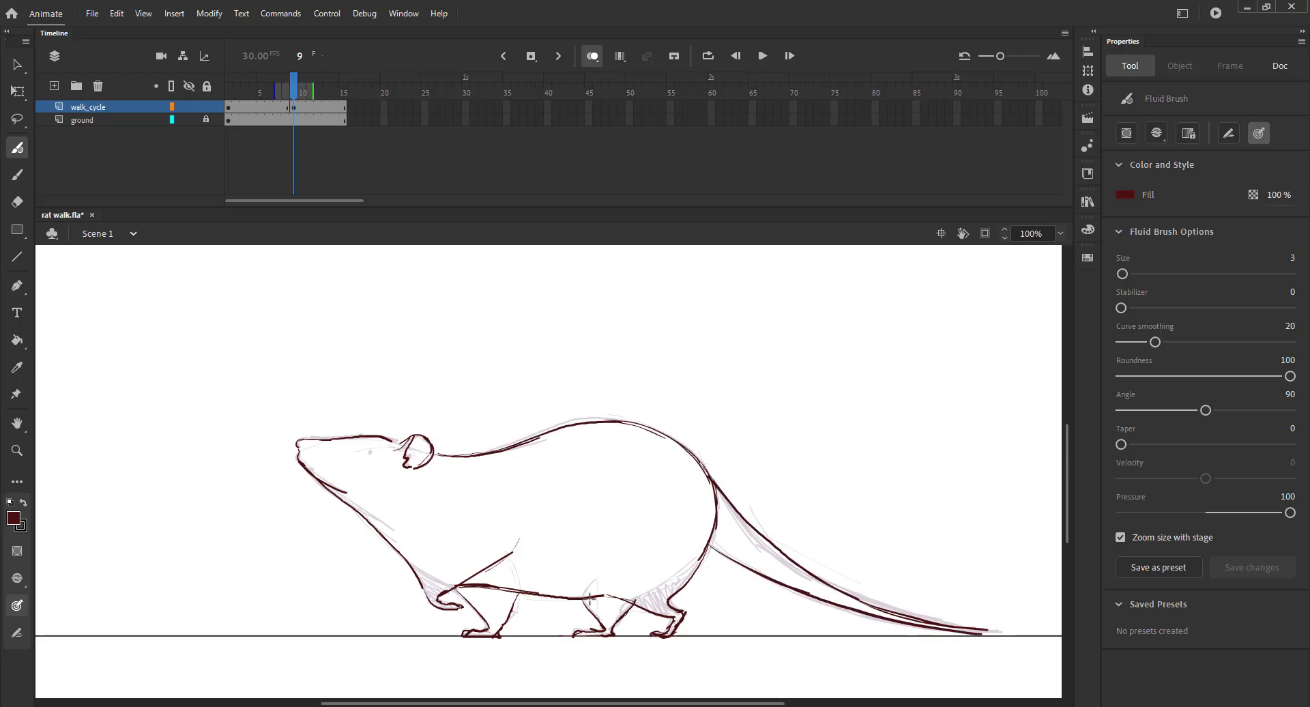
# Step: Hatch the far foreleg and far hind leg on frame 9, save, and turn off onion skinning
pyautogui.moveTo(472, 597)
pyautogui.mouseDown()
pyautogui.moveTo(504, 601)
pyautogui.moveTo(488, 624)
pyautogui.moveTo(508, 603)
pyautogui.moveTo(477, 593)
pyautogui.moveTo(522, 582)
pyautogui.mouseUp()
pyautogui.moveTo(576, 634)
pyautogui.mouseDown()
pyautogui.moveTo(604, 631)
pyautogui.moveTo(624, 603)
pyautogui.mouseUp()
pyautogui.hotkey('ctrl', 's')
pyautogui.click(592, 56)
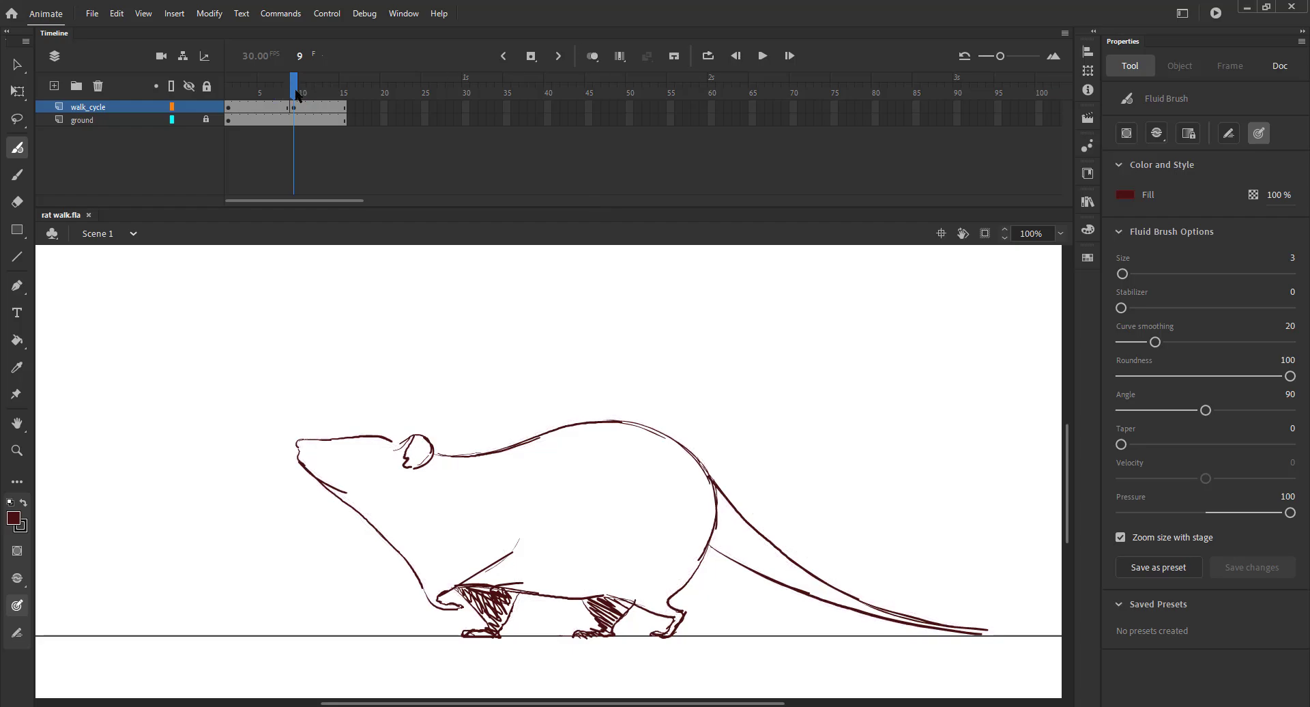
pyautogui.moveTo(293, 92); pyautogui.dragTo(257, 109)
pyautogui.press('F7')
pyautogui.hotkey('ctrl', 'z')
# Step: Insert blank keyframes at frames 2 and 10 of the walk_cycle layer and save the file
pyautogui.click(237, 108)
pyautogui.press('F7')
pyautogui.click(299, 107)
pyautogui.press('F7')
pyautogui.hotkey('ctrl', 's')
# Step: Insert a blank keyframe at frame 5 and turn on onion skinning covering the drawings at frames 1 and 9
pyautogui.click(261, 108)
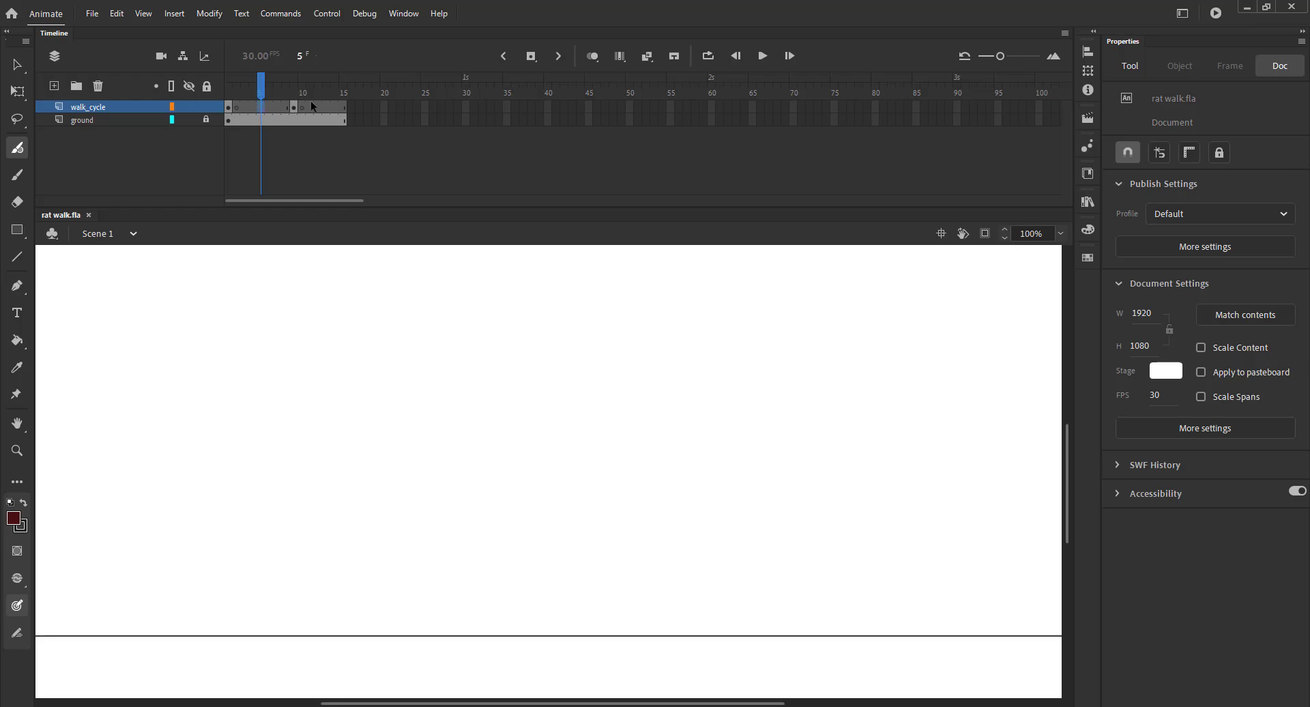
pyautogui.press('F7')
pyautogui.click(592, 56)
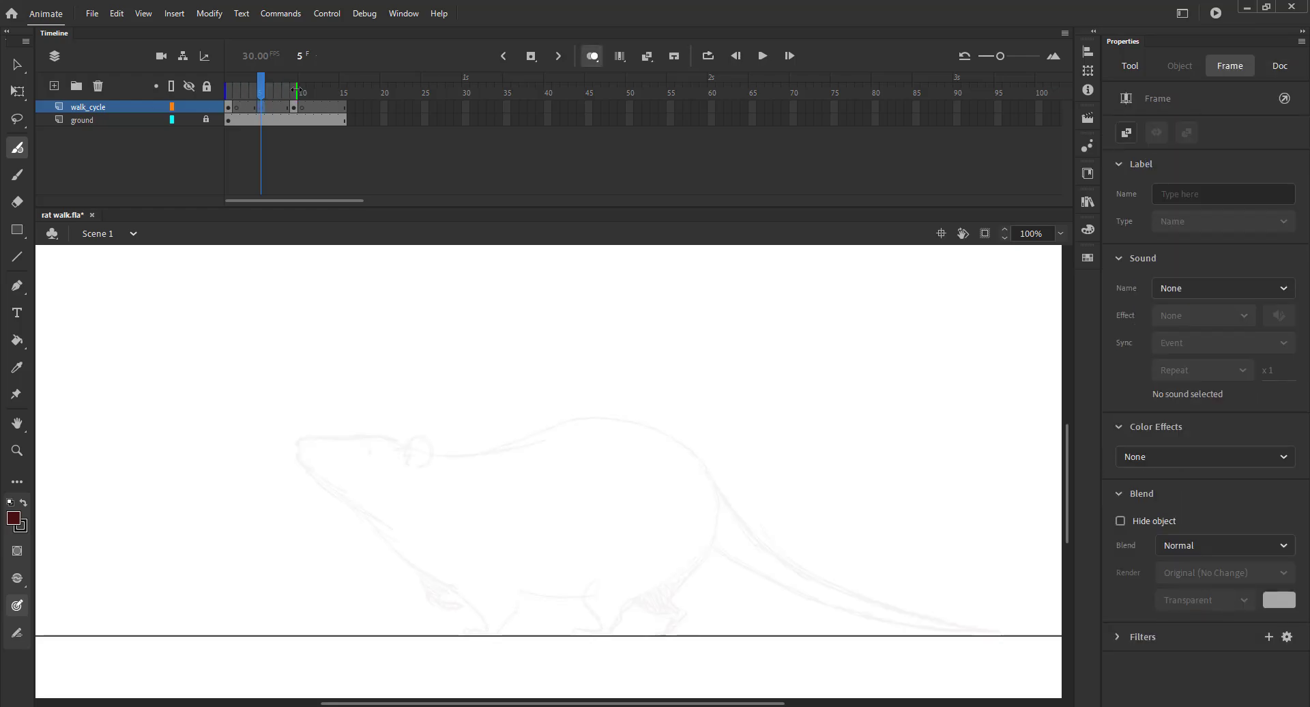
pyautogui.hotkey('ctrl', 's')
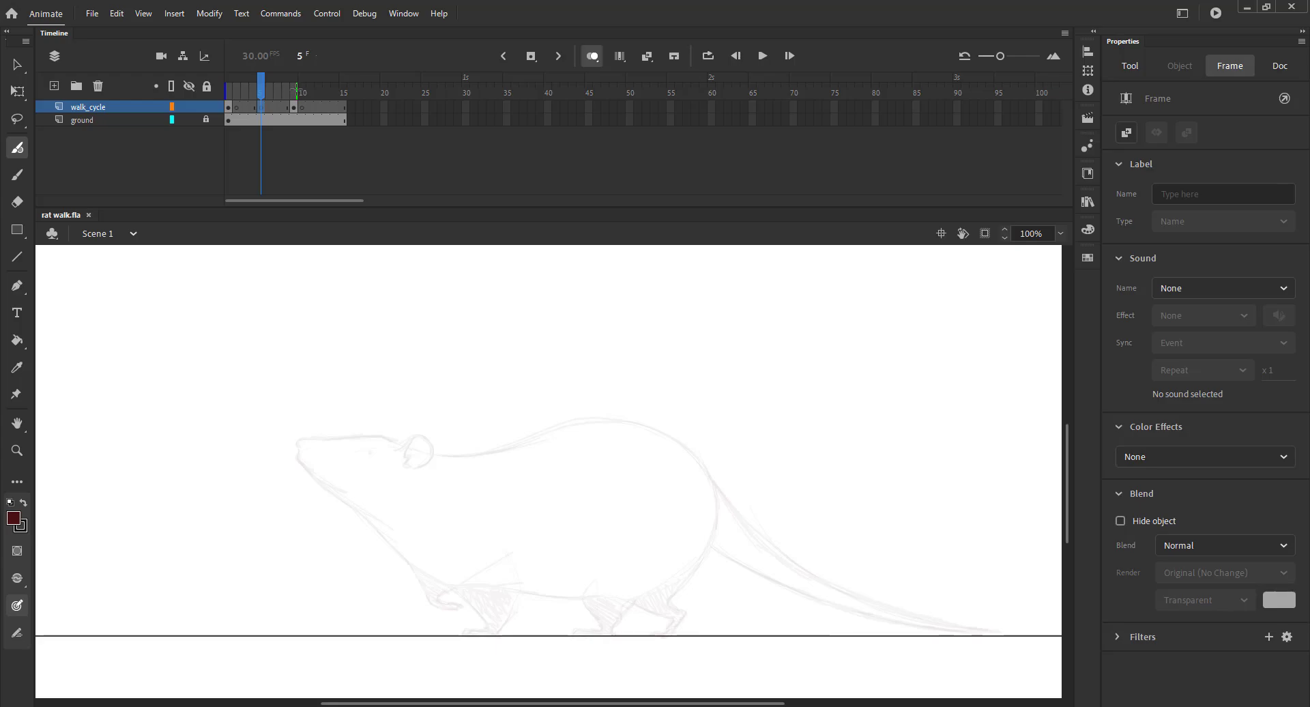
# Step: Sketch the raised snout, the throat line and the front edge of the planted foreleg on frame 5
pyautogui.click(302, 423)
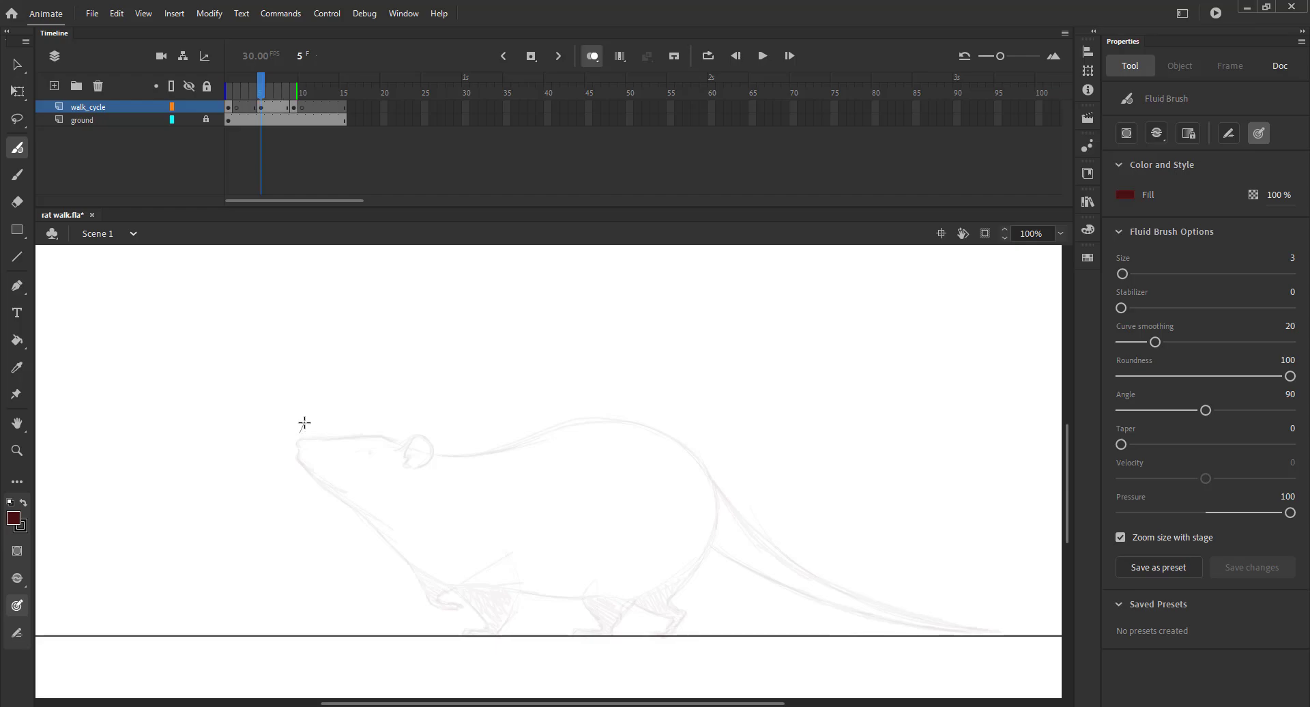
pyautogui.moveTo(300, 432)
pyautogui.mouseDown()
pyautogui.moveTo(301, 453)
pyautogui.moveTo(392, 537)
pyautogui.mouseUp()
pyautogui.hotkey('ctrl', 'z')
pyautogui.moveTo(304, 449)
pyautogui.mouseDown()
pyautogui.moveTo(436, 586)
pyautogui.moveTo(502, 630)
pyautogui.mouseUp()
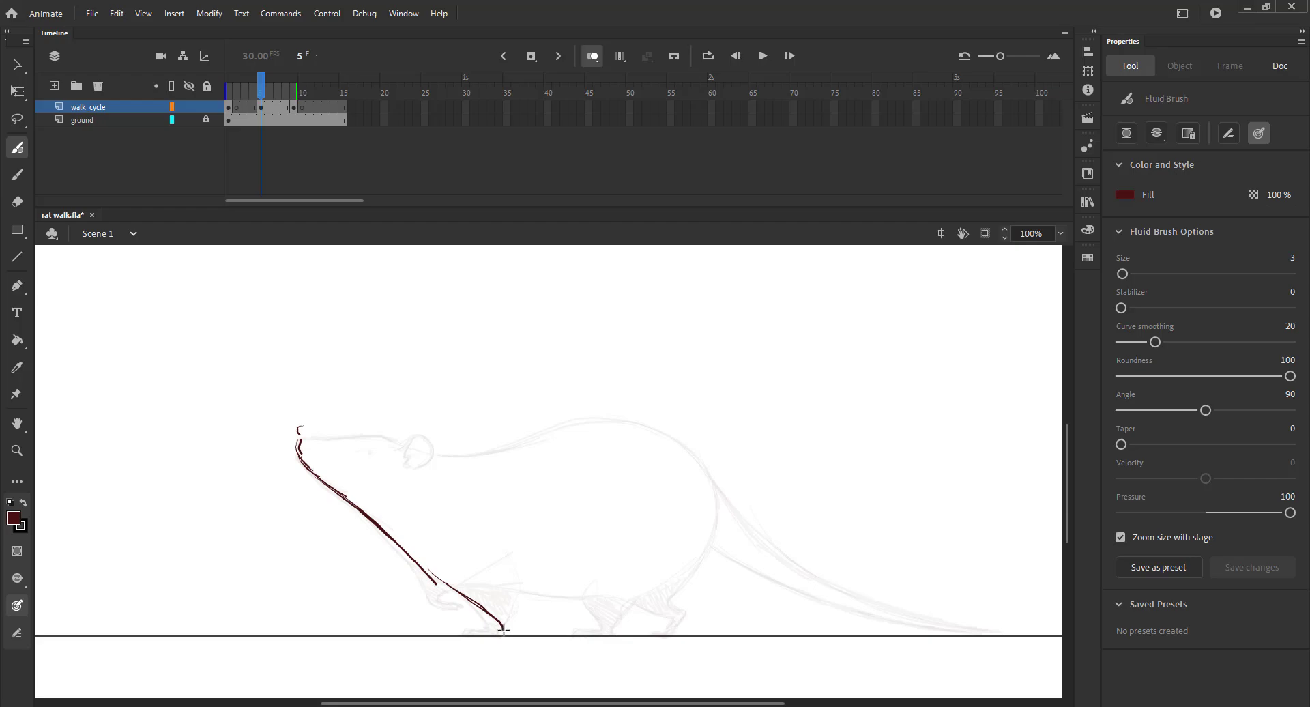
# Step: Without onion skinning, give the drawings at frames 1 and 5 two-frame exposures followed by blanks, and play the animation
pyautogui.click(592, 56)
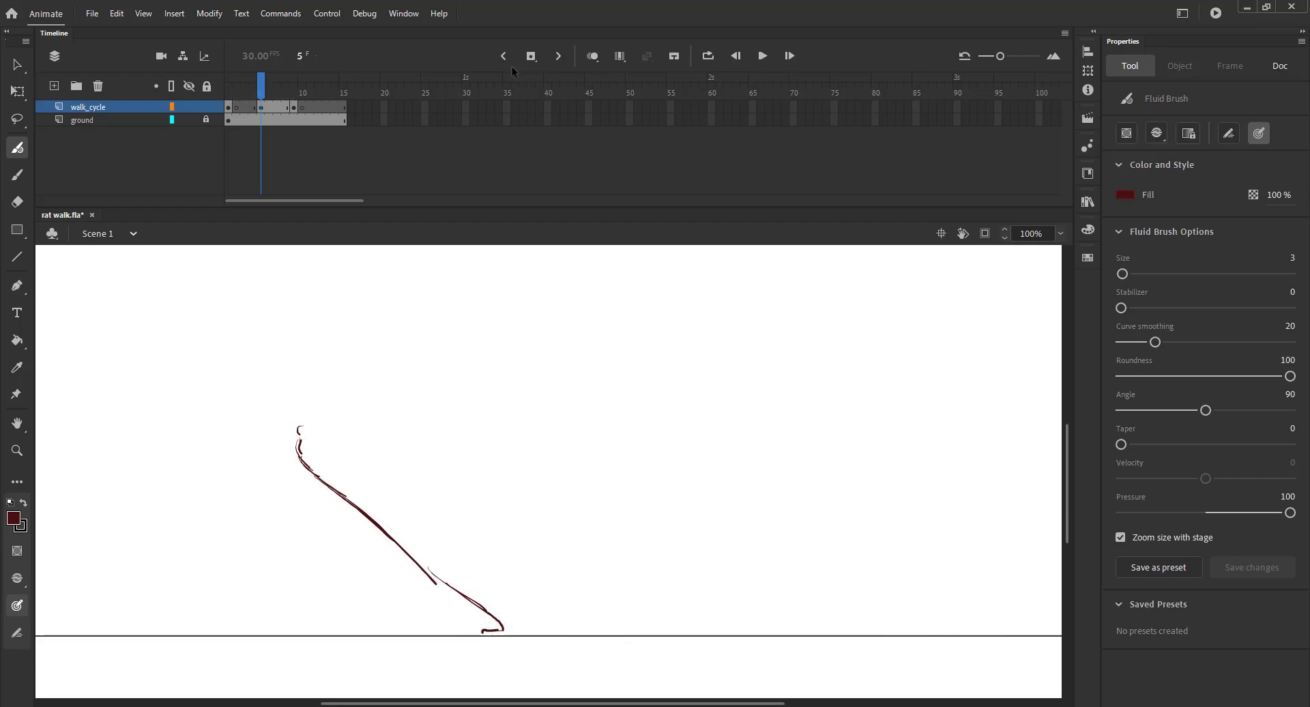
pyautogui.click(277, 108)
pyautogui.press('F7')
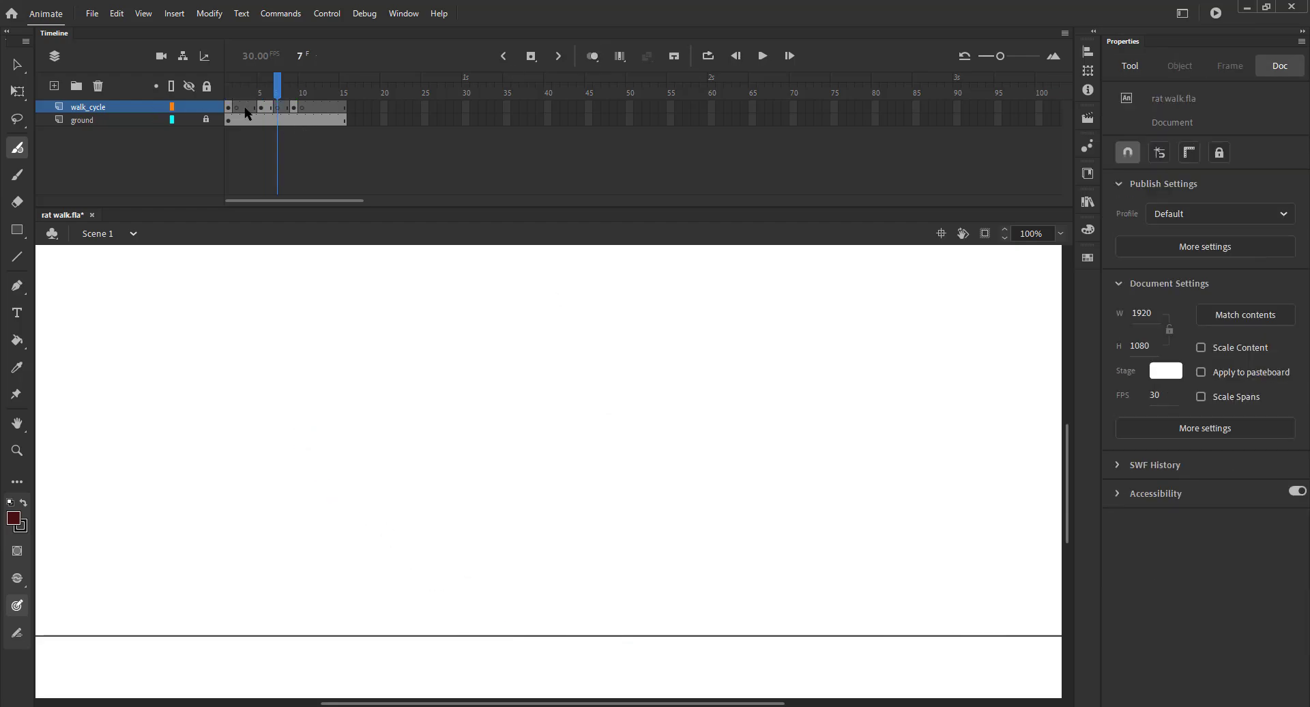
pyautogui.click(236, 107)
pyautogui.click(230, 105)
pyautogui.press('Return')
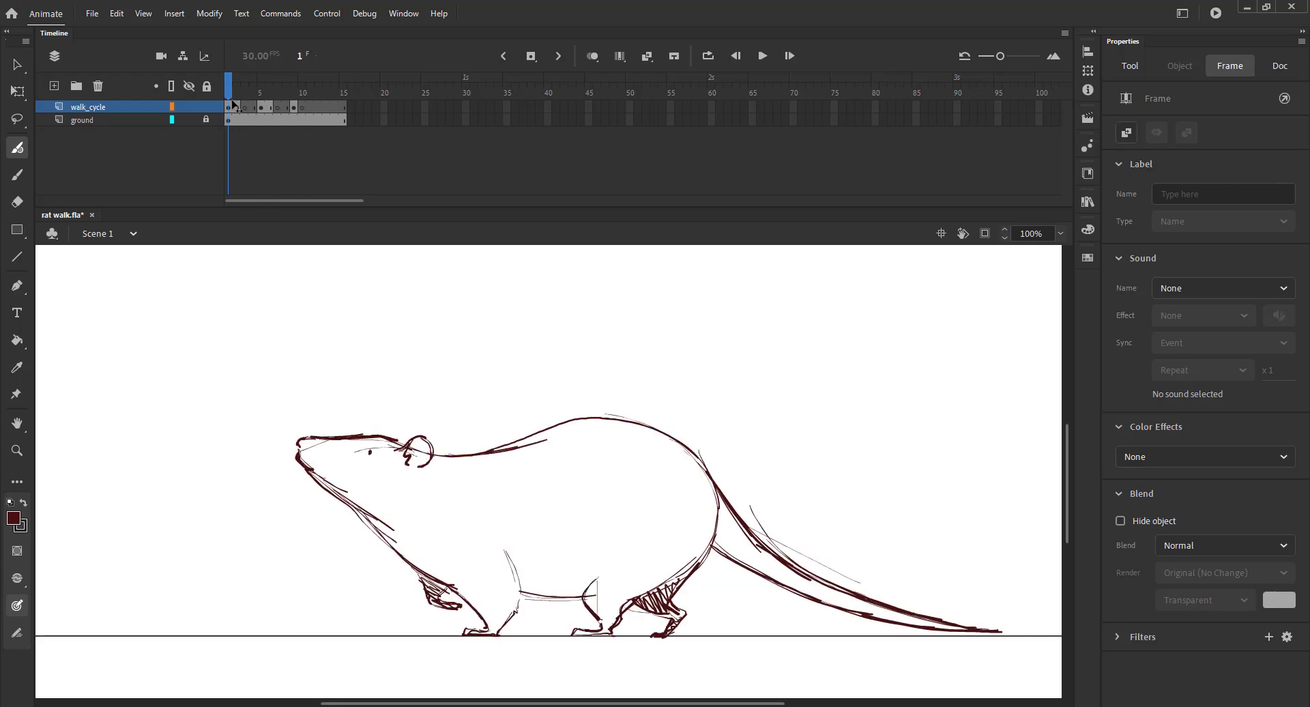
# Step: With onion skinning on at frame 5, draw the top of the head, a higher arched back and the tail's upper lines
pyautogui.moveTo(295, 94); pyautogui.dragTo(262, 92)
pyautogui.click(592, 56)
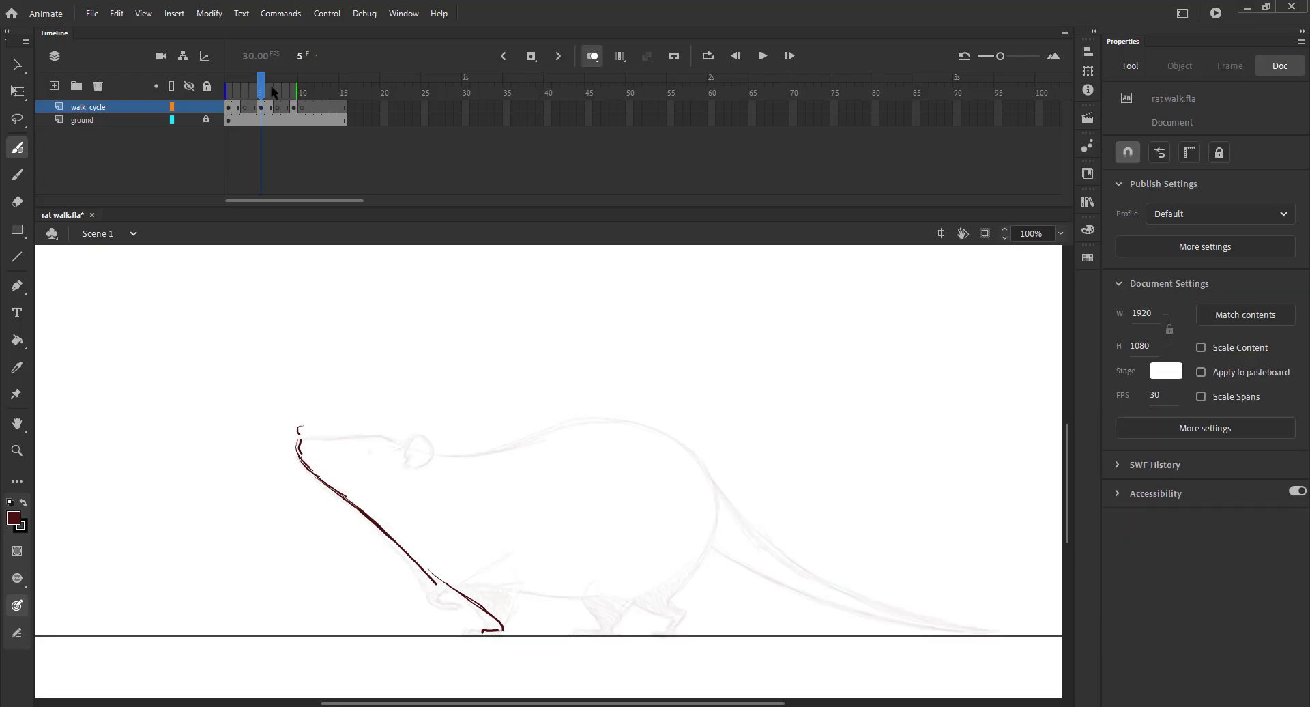
pyautogui.hotkey('ctrl', 's')
pyautogui.moveTo(302, 428)
pyautogui.mouseDown()
pyautogui.moveTo(455, 457)
pyautogui.moveTo(498, 457)
pyautogui.moveTo(574, 415)
pyautogui.moveTo(675, 427)
pyautogui.moveTo(754, 544)
pyautogui.moveTo(860, 610)
pyautogui.mouseUp()
pyautogui.moveTo(740, 514); pyautogui.dragTo(965, 623)
pyautogui.moveTo(788, 555); pyautogui.dragTo(940, 627)
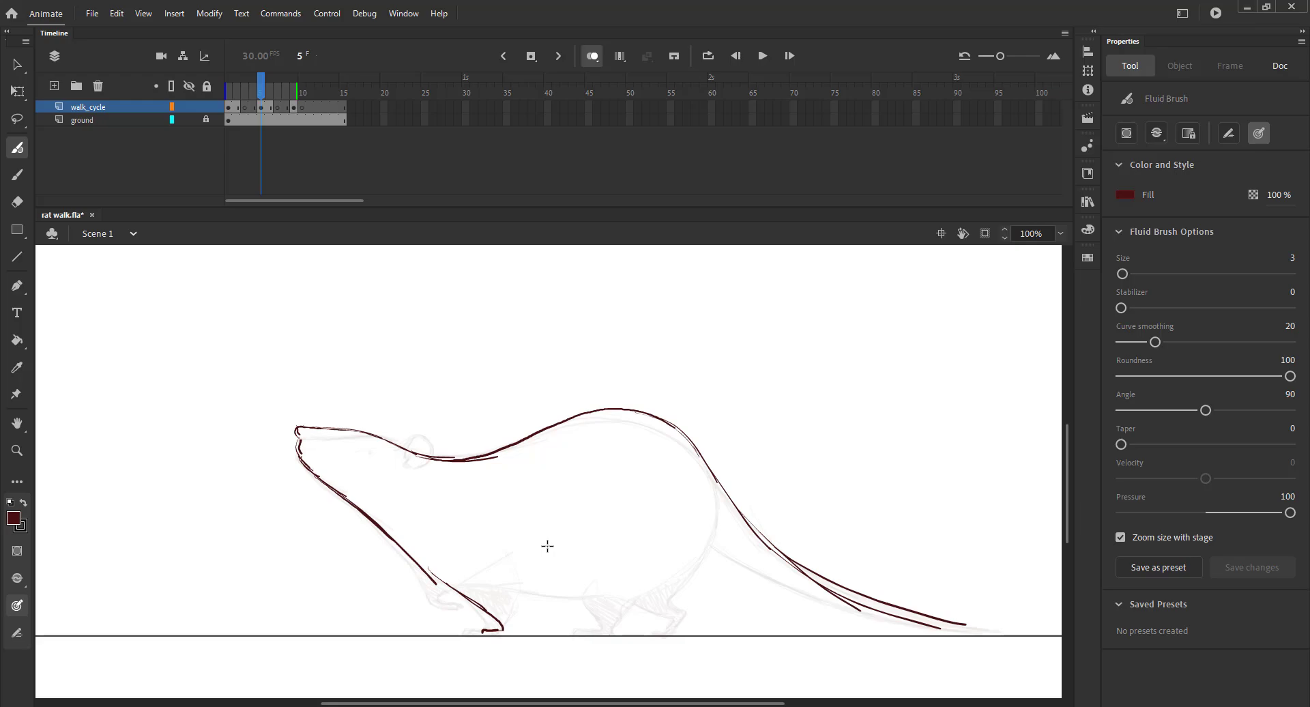
# Step: Finish both forelegs with their paws on frame 5, outline the ear, and save the file
pyautogui.moveTo(515, 584); pyautogui.dragTo(514, 597)
pyautogui.moveTo(515, 561)
pyautogui.mouseDown()
pyautogui.moveTo(520, 635)
pyautogui.moveTo(482, 634)
pyautogui.moveTo(515, 637)
pyautogui.mouseUp()
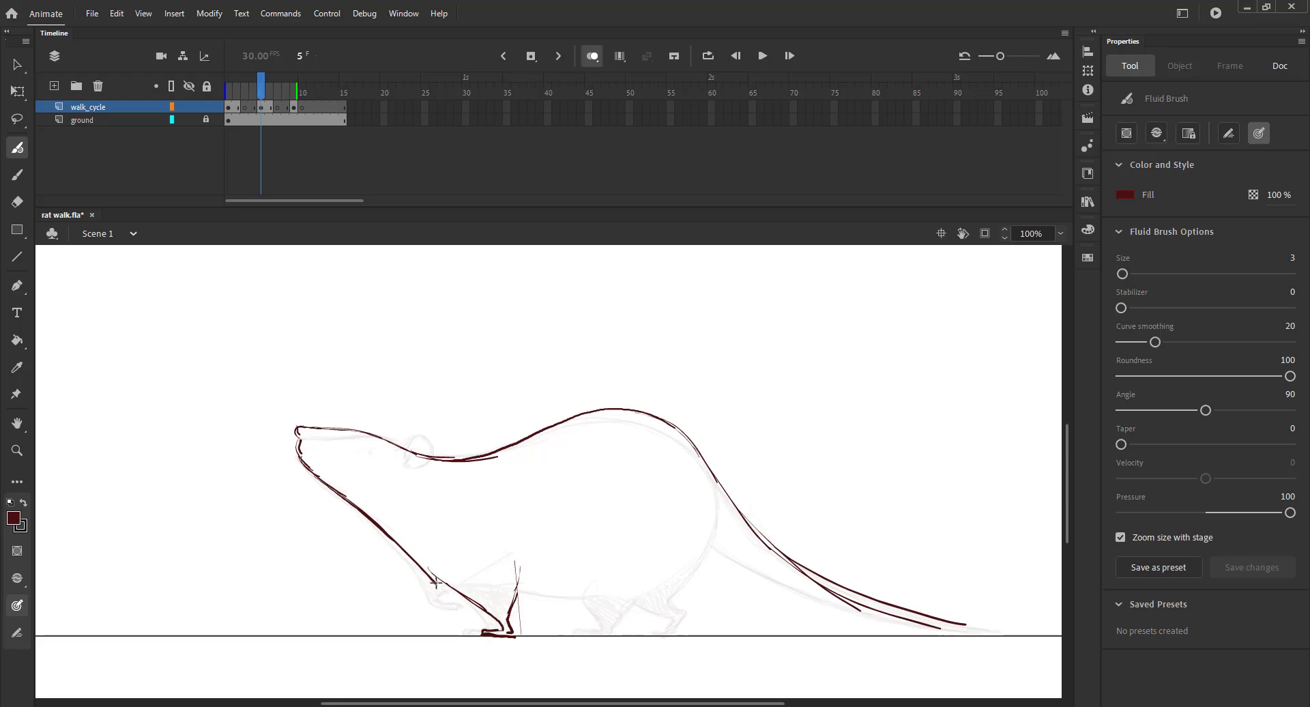
pyautogui.moveTo(436, 579)
pyautogui.mouseDown()
pyautogui.moveTo(428, 622)
pyautogui.moveTo(404, 626)
pyautogui.mouseUp()
pyautogui.moveTo(504, 616)
pyautogui.mouseDown()
pyautogui.moveTo(513, 631)
pyautogui.moveTo(430, 634)
pyautogui.mouseUp()
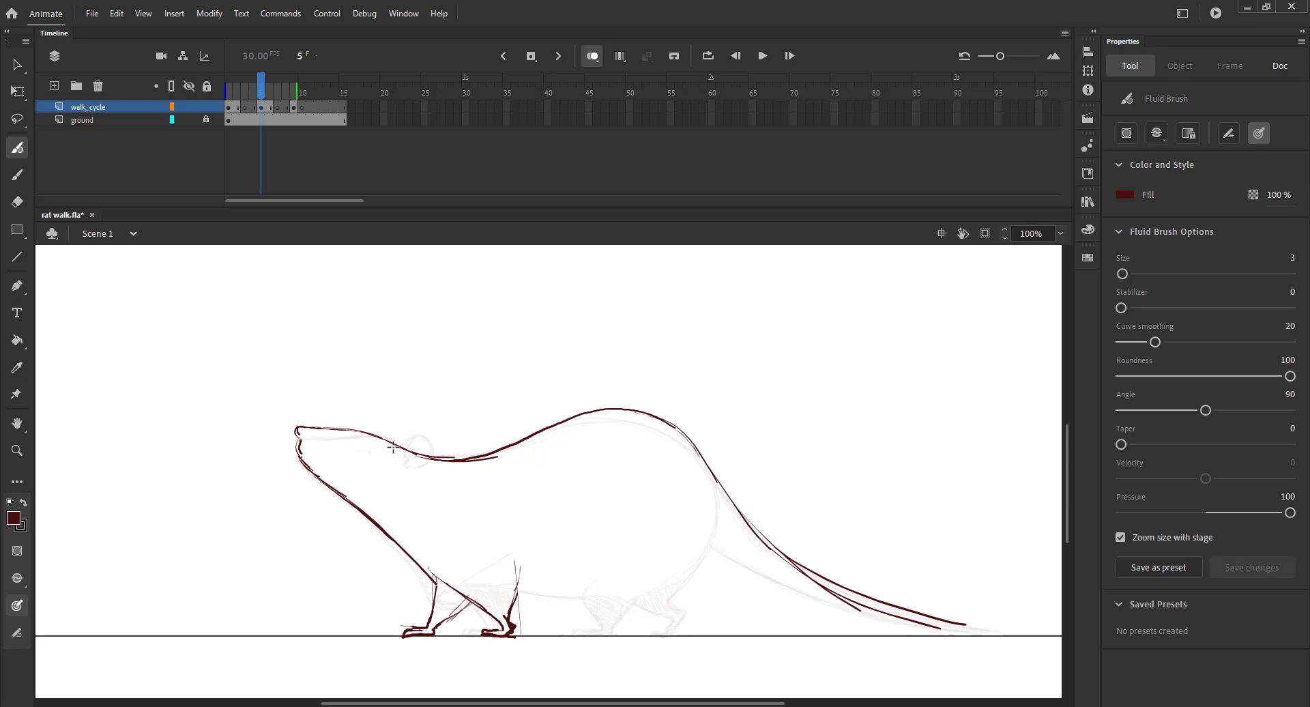
pyautogui.moveTo(393, 447)
pyautogui.mouseDown()
pyautogui.moveTo(427, 432)
pyautogui.moveTo(437, 451)
pyautogui.mouseUp()
pyautogui.hotkey('ctrl', 's')
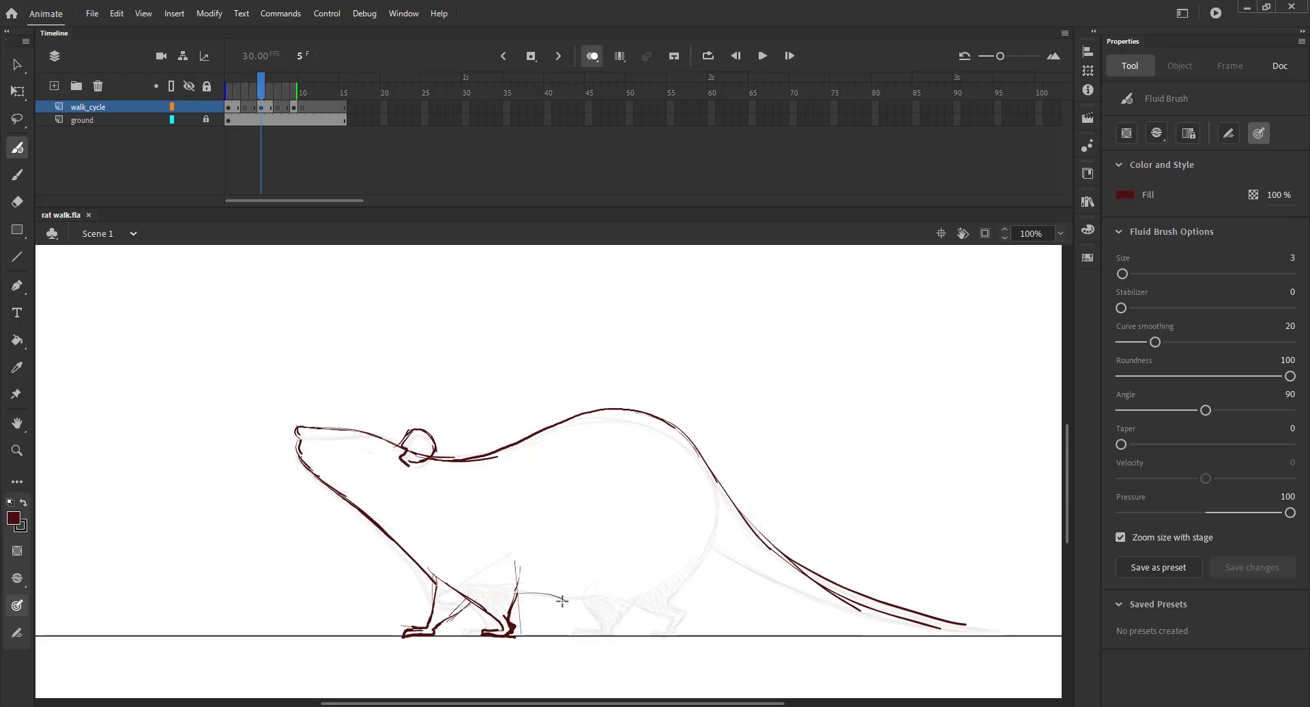
# Step: Draw the belly, the planted hind leg, the rump, the tail's underside and the raised far hind leg on frame 5
pyautogui.moveTo(517, 596)
pyautogui.mouseDown()
pyautogui.moveTo(573, 593)
pyautogui.moveTo(614, 623)
pyautogui.mouseUp()
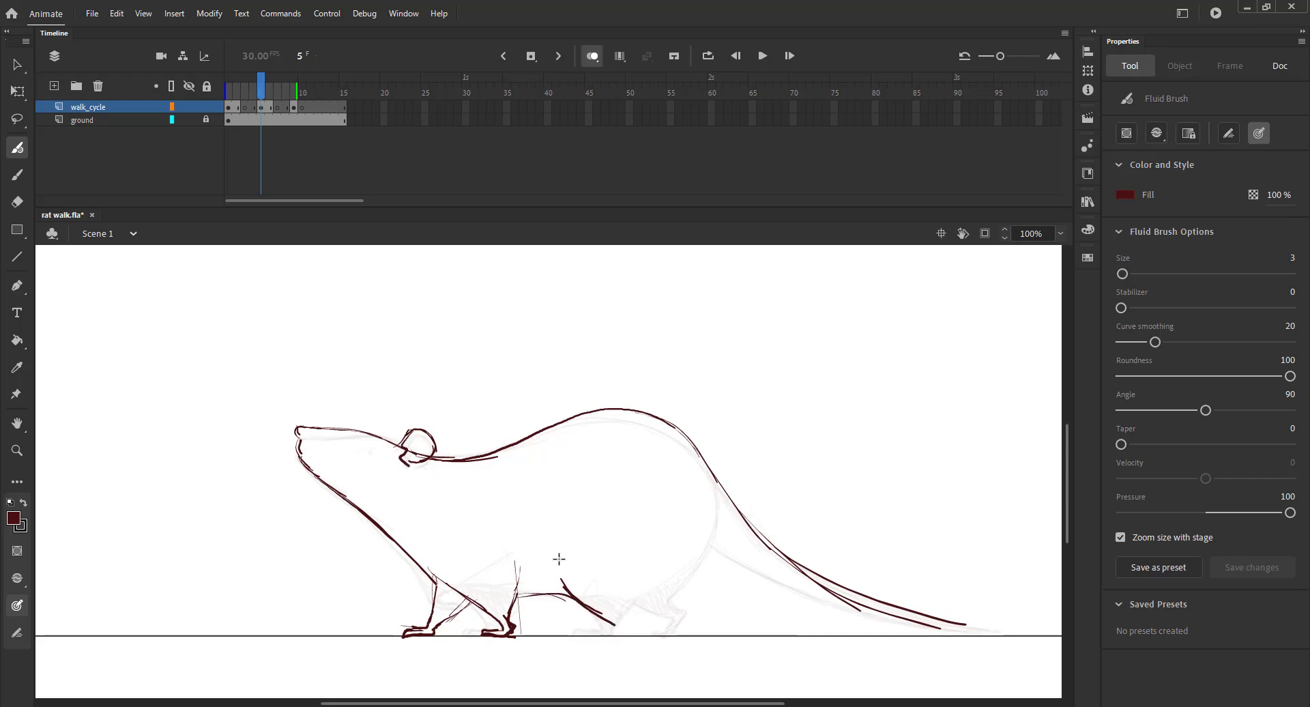
pyautogui.hotkey('ctrl', 'z')
pyautogui.hotkey('ctrl', 's')
pyautogui.moveTo(566, 571); pyautogui.dragTo(625, 621)
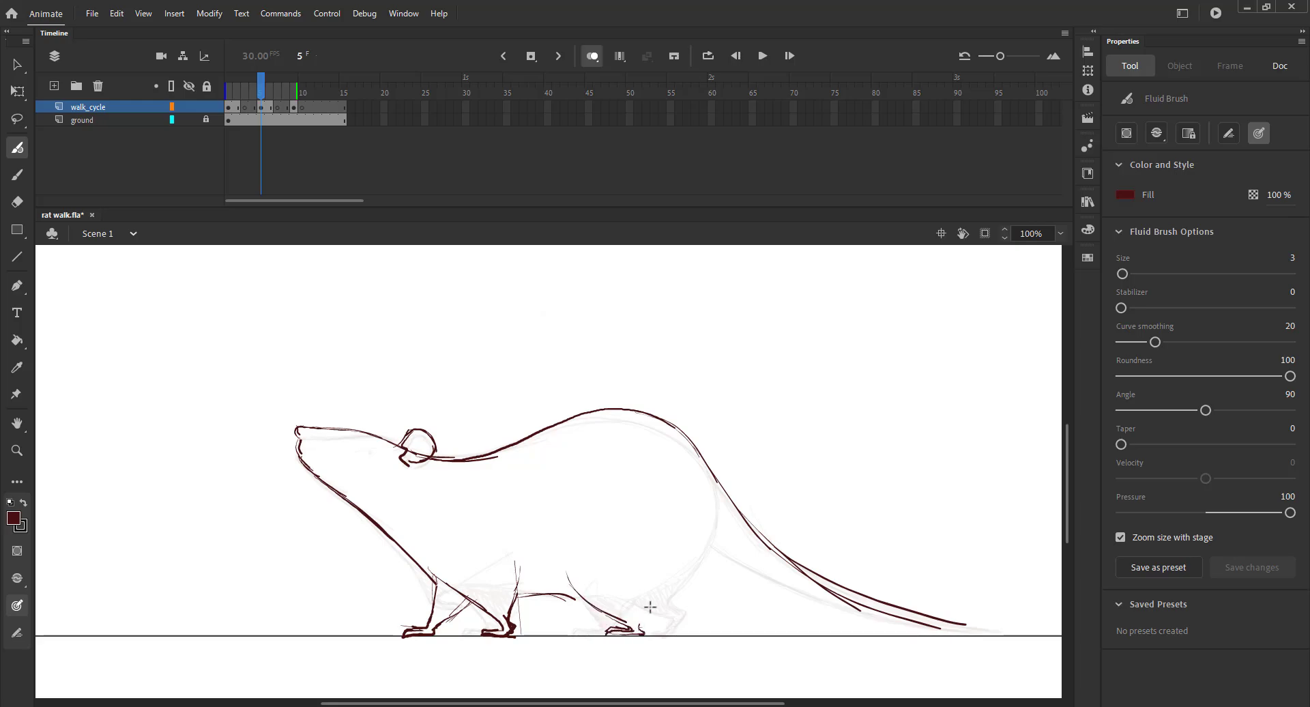
pyautogui.moveTo(713, 474)
pyautogui.mouseDown()
pyautogui.moveTo(693, 566)
pyautogui.moveTo(643, 631)
pyautogui.mouseUp()
pyautogui.moveTo(710, 535)
pyautogui.mouseDown()
pyautogui.moveTo(879, 616)
pyautogui.moveTo(745, 564)
pyautogui.moveTo(876, 614)
pyautogui.moveTo(995, 635)
pyautogui.mouseUp()
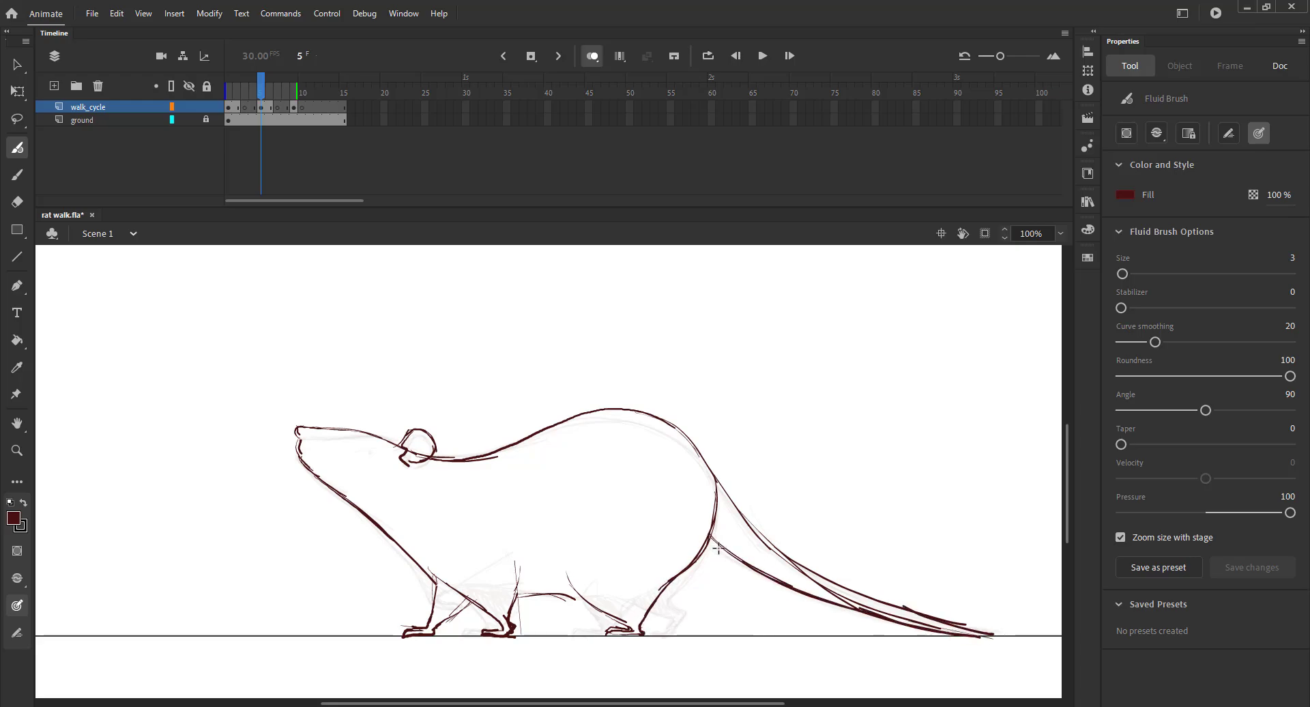
pyautogui.moveTo(718, 546); pyautogui.dragTo(682, 584)
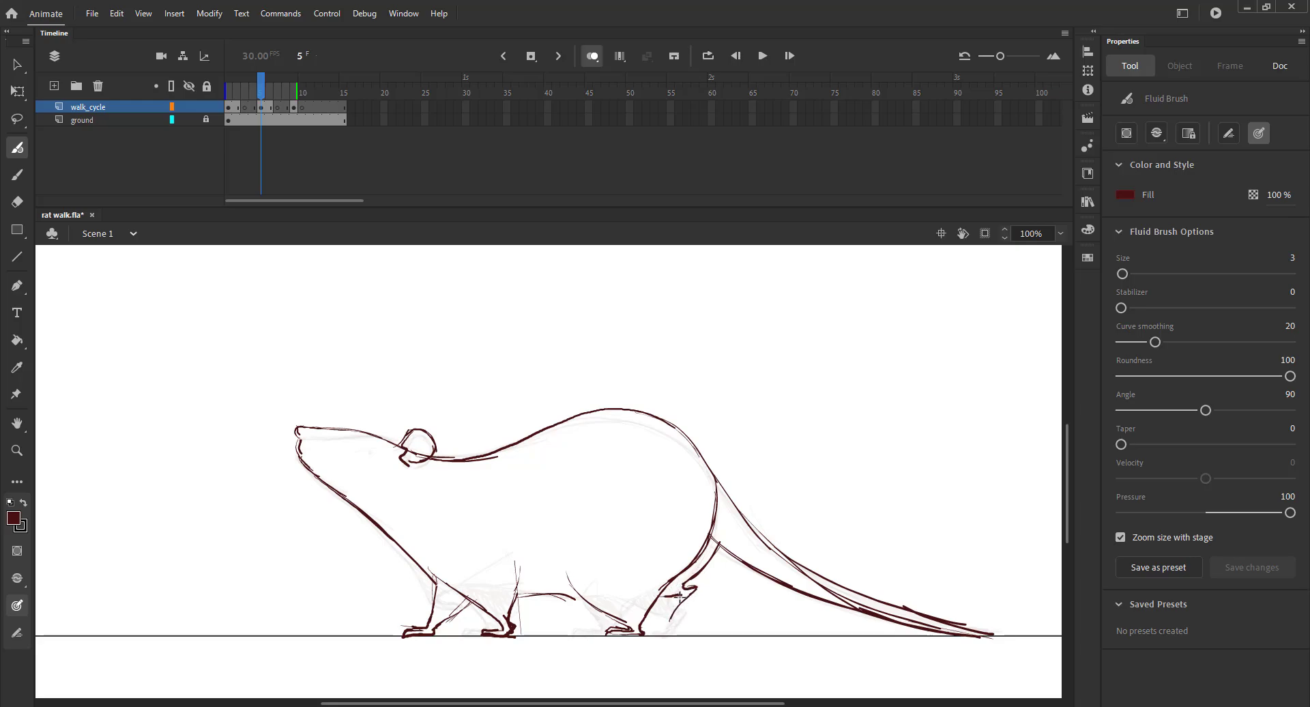
# Step: Shade the far foreleg and far hind leg on frame 5 with hatching, and save the file
pyautogui.hotkey('ctrl', 's')
pyautogui.moveTo(446, 619); pyautogui.dragTo(461, 601)
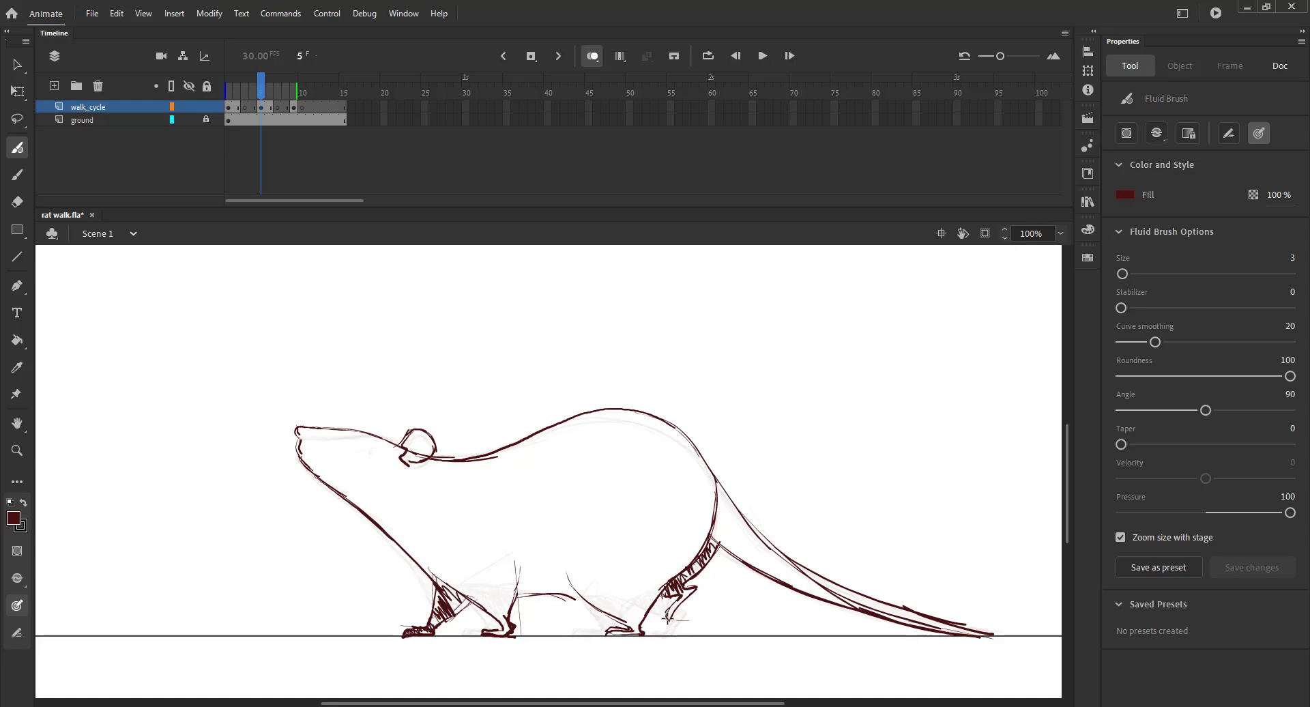
pyautogui.moveTo(668, 618); pyautogui.dragTo(689, 589)
pyautogui.hotkey('ctrl', 's')
# Step: Turn off onion skinning and limit the frame 9 drawing to two frames, with blanks from frame 11
pyautogui.click(592, 56)
pyautogui.moveTo(261, 95); pyautogui.dragTo(304, 132)
pyautogui.click(305, 106)
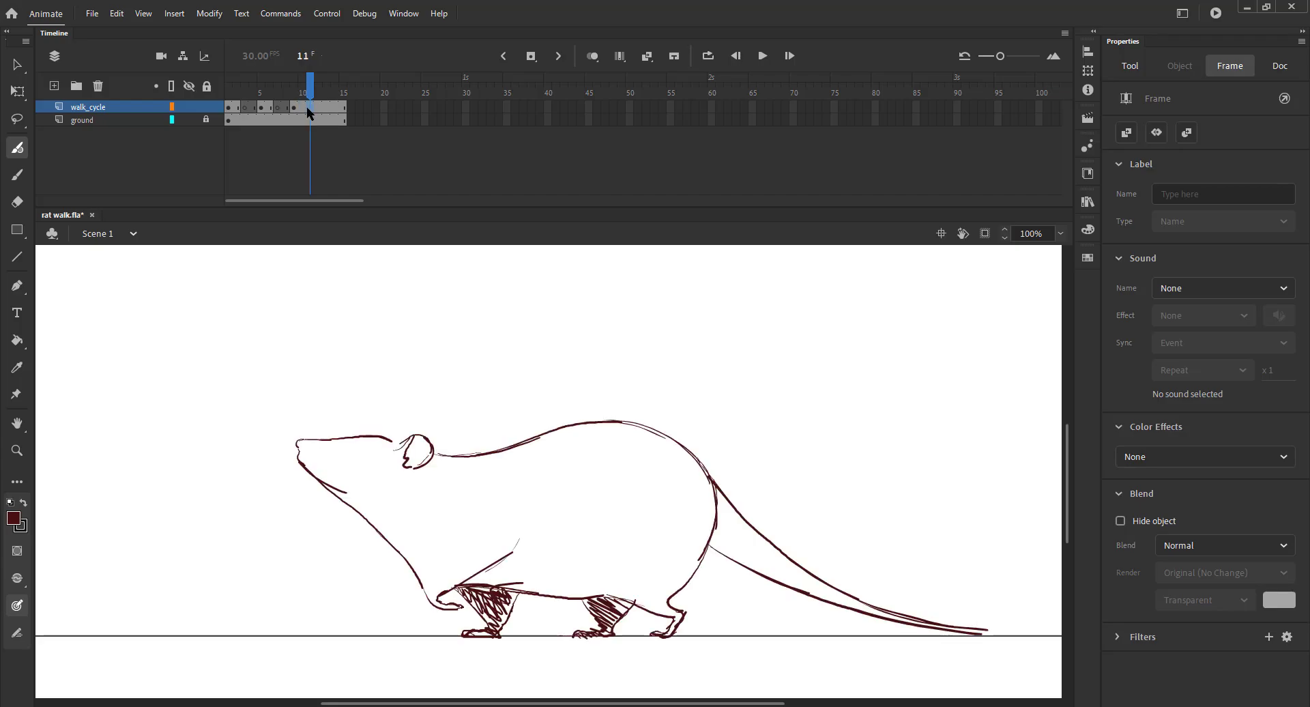
pyautogui.moveTo(313, 95); pyautogui.dragTo(329, 97)
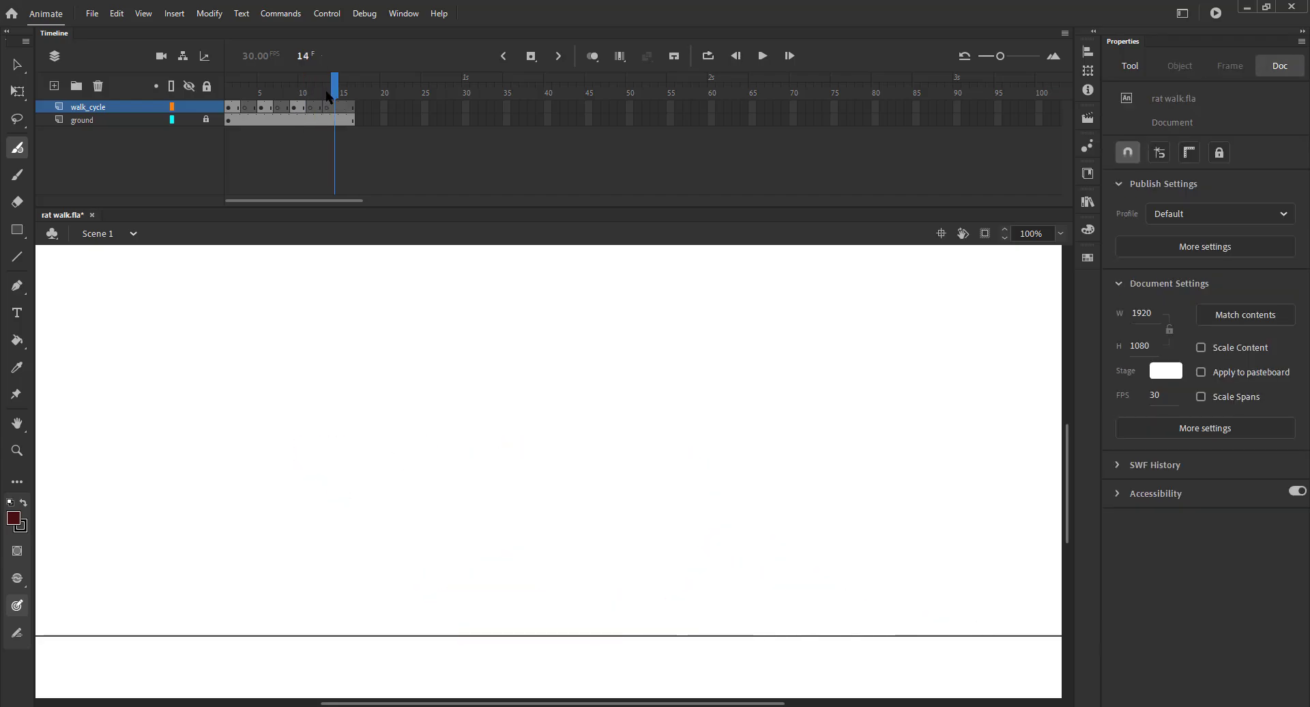
# Step: With onion skinning on, copy the frame 5 drawing to frame 12 as a tracing reference and go to blank frame 13
pyautogui.click(592, 56)
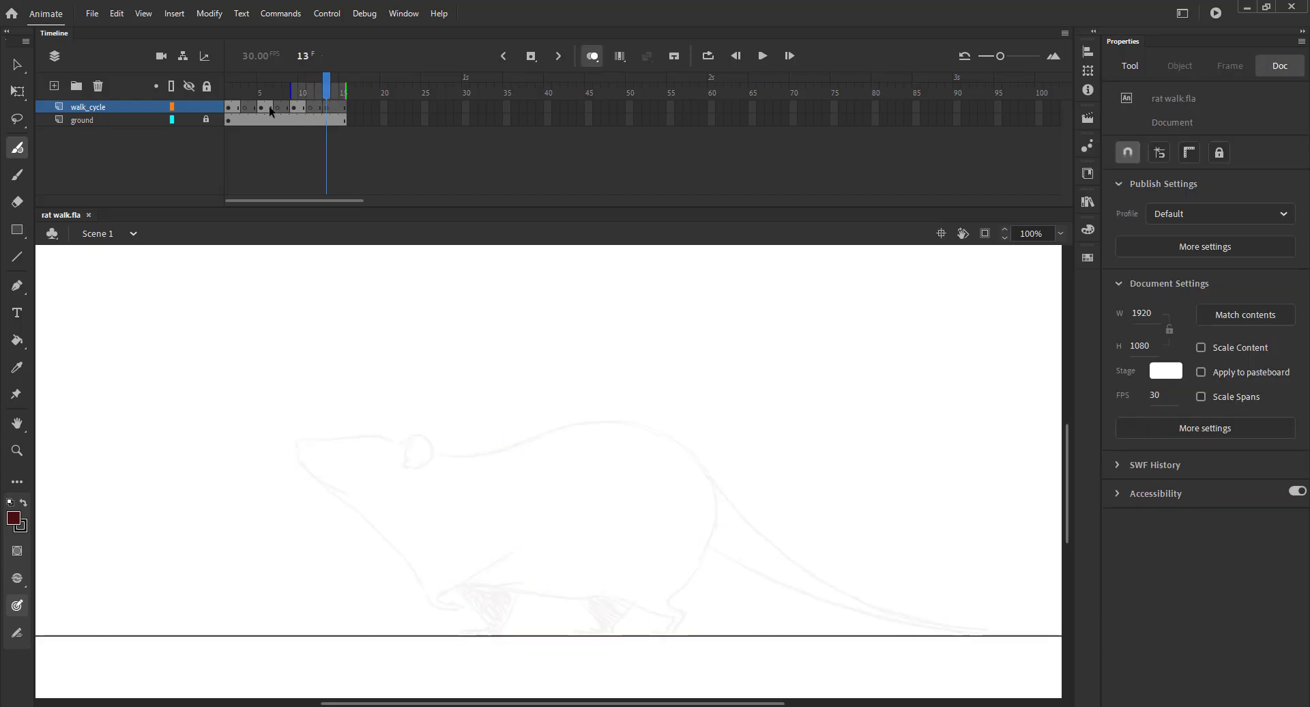
pyautogui.click(269, 107)
pyautogui.moveTo(315, 106); pyautogui.dragTo(326, 92)
pyautogui.click(328, 96)
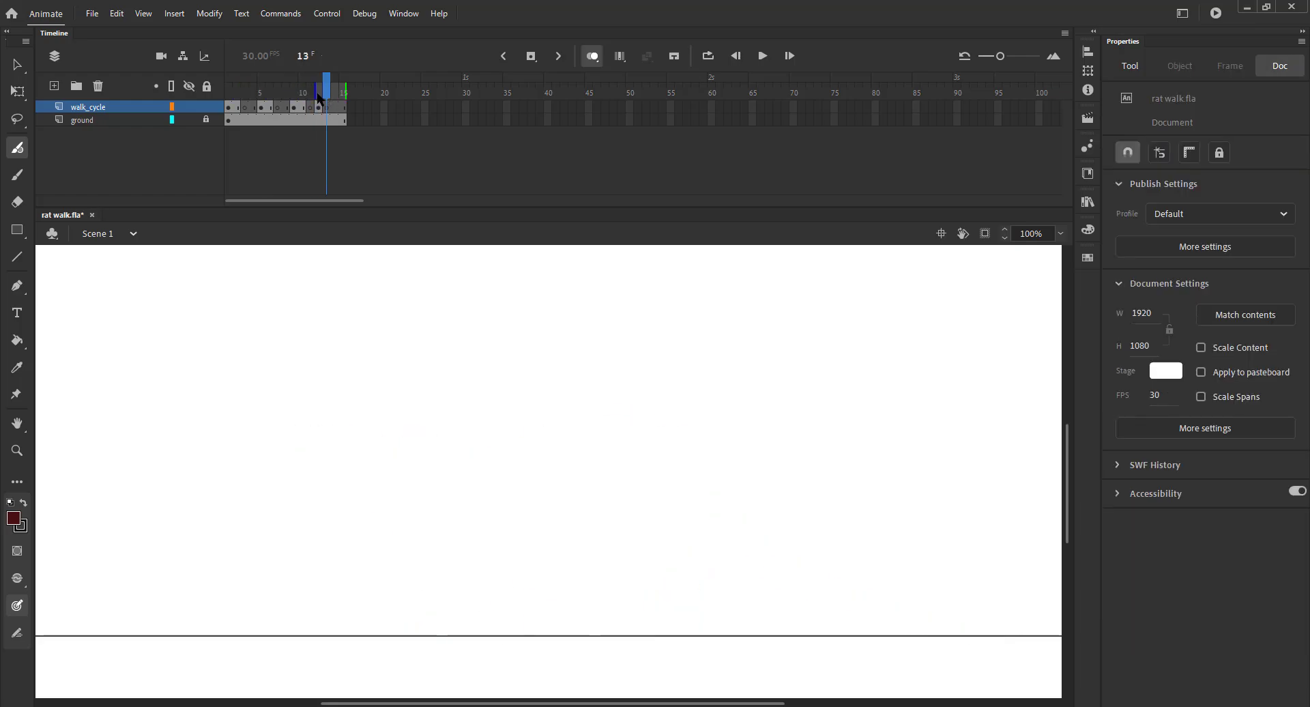
pyautogui.hotkey('ctrl', 's')
# Step: Sketch the snout, throat, planted foreleg, belly and lifted hind foot on frame 13, tracing the reference pose
pyautogui.moveTo(304, 423)
pyautogui.mouseDown()
pyautogui.moveTo(342, 496)
pyautogui.moveTo(413, 557)
pyautogui.mouseUp()
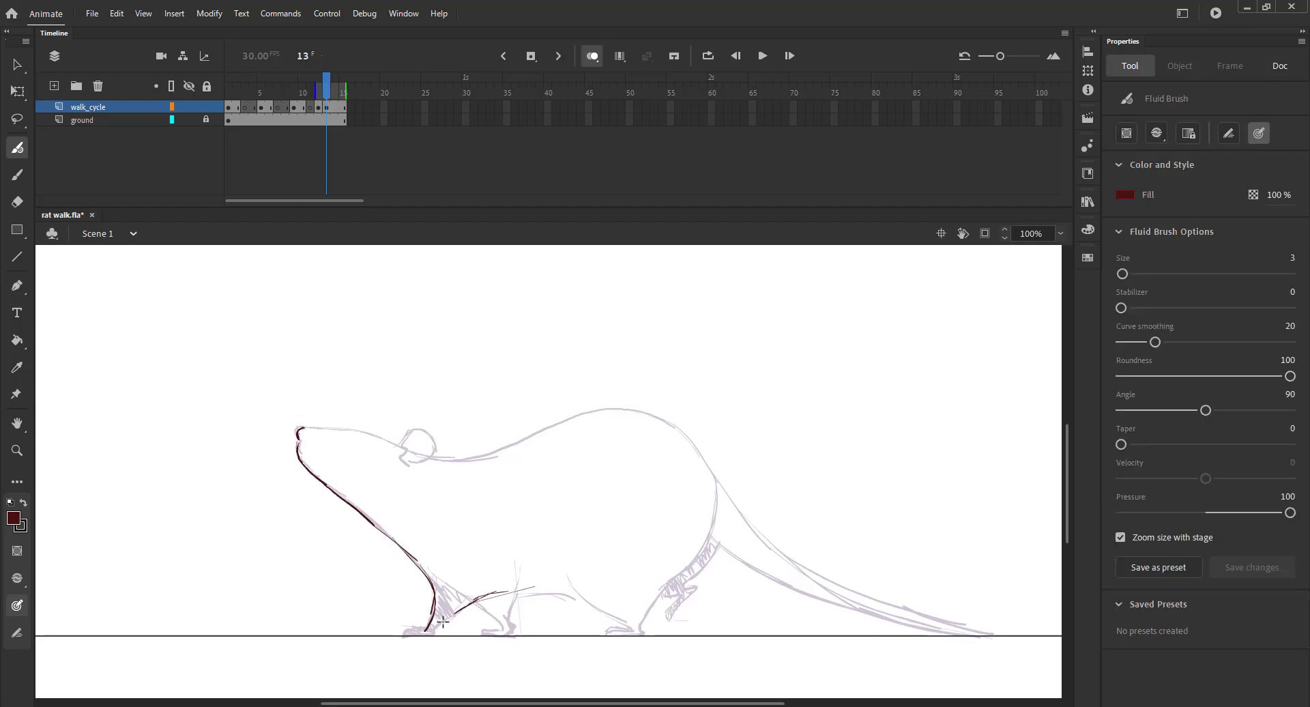
pyautogui.moveTo(442, 622); pyautogui.dragTo(426, 632)
pyautogui.moveTo(476, 598)
pyautogui.mouseDown()
pyautogui.moveTo(581, 589)
pyautogui.moveTo(571, 580)
pyautogui.moveTo(671, 608)
pyautogui.mouseUp()
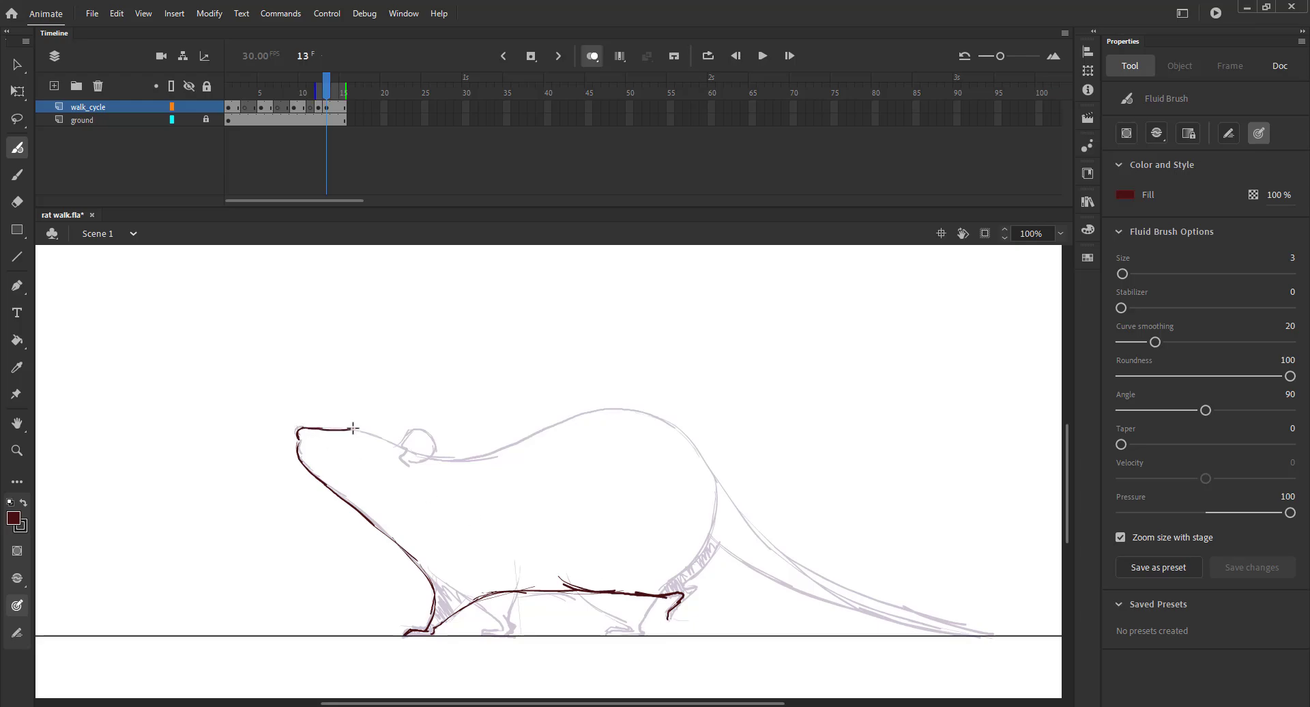
pyautogui.hotkey('ctrl', 's')
# Step: Draw the ear, arched back, tail's upper line and rump with the raised hind leg on frame 13, redoing the first tail strokes
pyautogui.moveTo(401, 441)
pyautogui.mouseDown()
pyautogui.moveTo(434, 448)
pyautogui.moveTo(412, 463)
pyautogui.moveTo(392, 439)
pyautogui.moveTo(429, 456)
pyautogui.moveTo(494, 453)
pyautogui.moveTo(614, 407)
pyautogui.moveTo(675, 426)
pyautogui.moveTo(736, 507)
pyautogui.moveTo(830, 585)
pyautogui.mouseUp()
pyautogui.moveTo(773, 545); pyautogui.dragTo(976, 640)
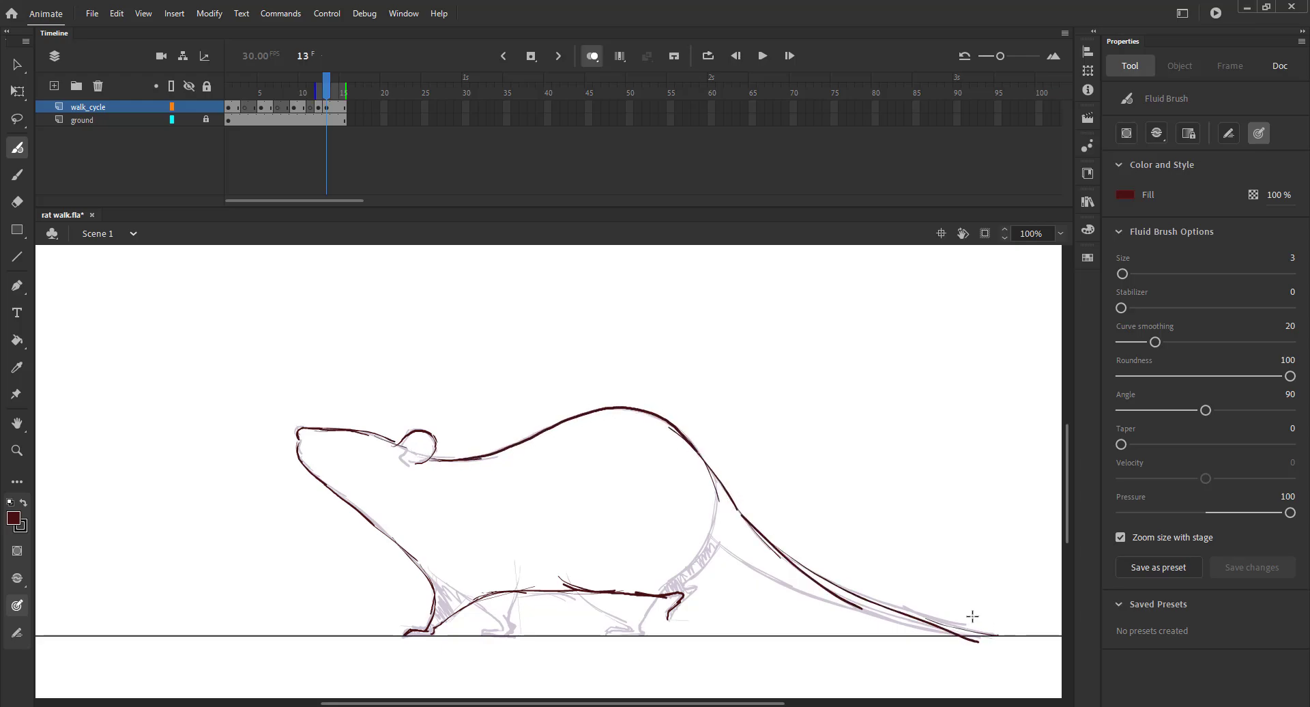
pyautogui.hotkey('ctrl', 'z')
pyautogui.hotkey('ctrl', 'z')
pyautogui.moveTo(748, 519)
pyautogui.mouseDown()
pyautogui.moveTo(813, 571)
pyautogui.moveTo(929, 623)
pyautogui.moveTo(993, 629)
pyautogui.mouseUp()
pyautogui.moveTo(721, 504); pyautogui.dragTo(666, 619)
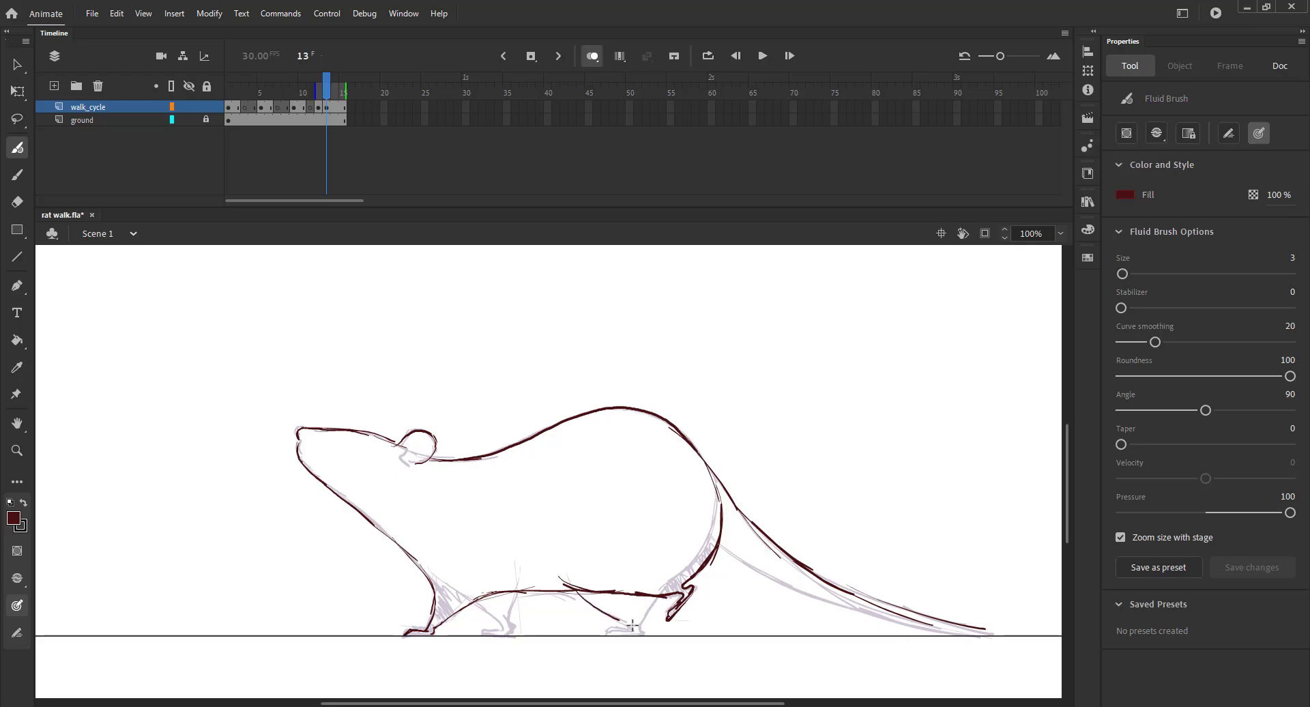
# Step: Draw the far hind leg planted under the belly on frame 13, shade it with hatching, and save the file
pyautogui.moveTo(578, 594)
pyautogui.mouseDown()
pyautogui.moveTo(633, 631)
pyautogui.moveTo(660, 598)
pyautogui.moveTo(638, 627)
pyautogui.moveTo(597, 601)
pyautogui.moveTo(658, 593)
pyautogui.mouseUp()
pyautogui.hotkey('ctrl', 'z')
pyautogui.hotkey('ctrl', 's')
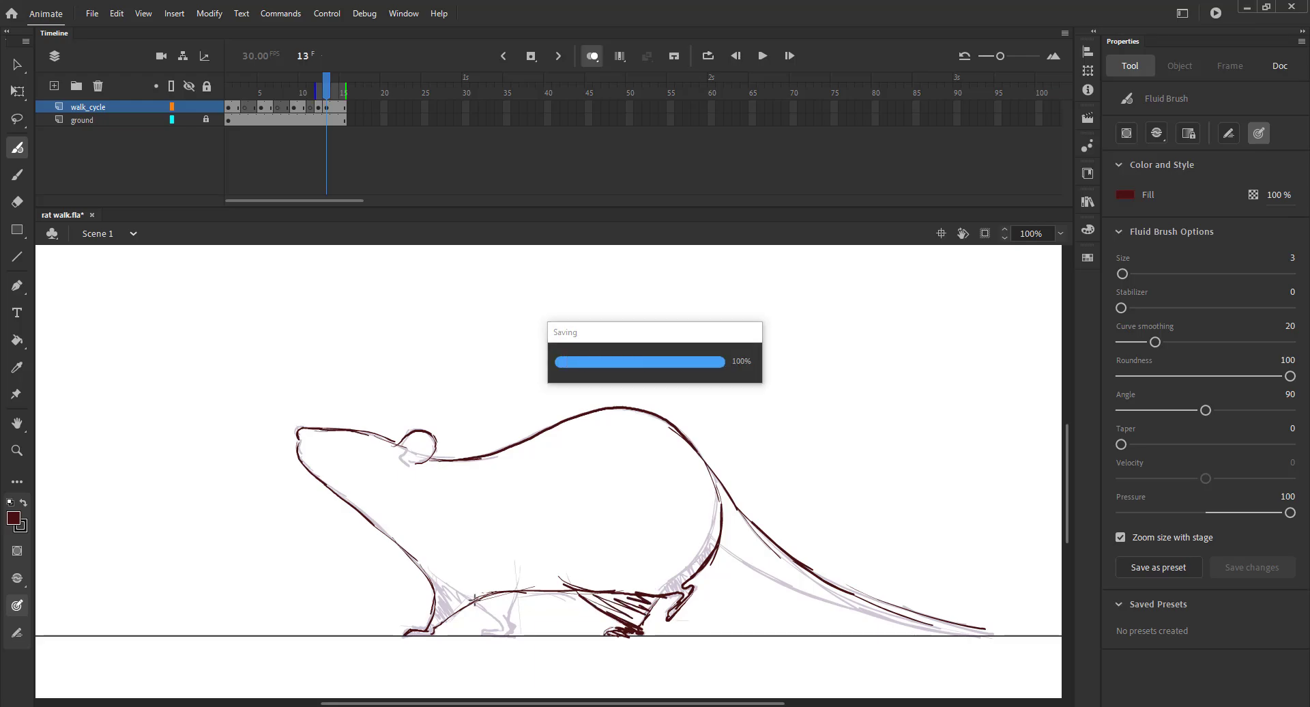
# Step: Draw and hatch the far foreleg on frame 13, undo the stray line across the body, and save the file
pyautogui.moveTo(478, 603); pyautogui.dragTo(502, 623)
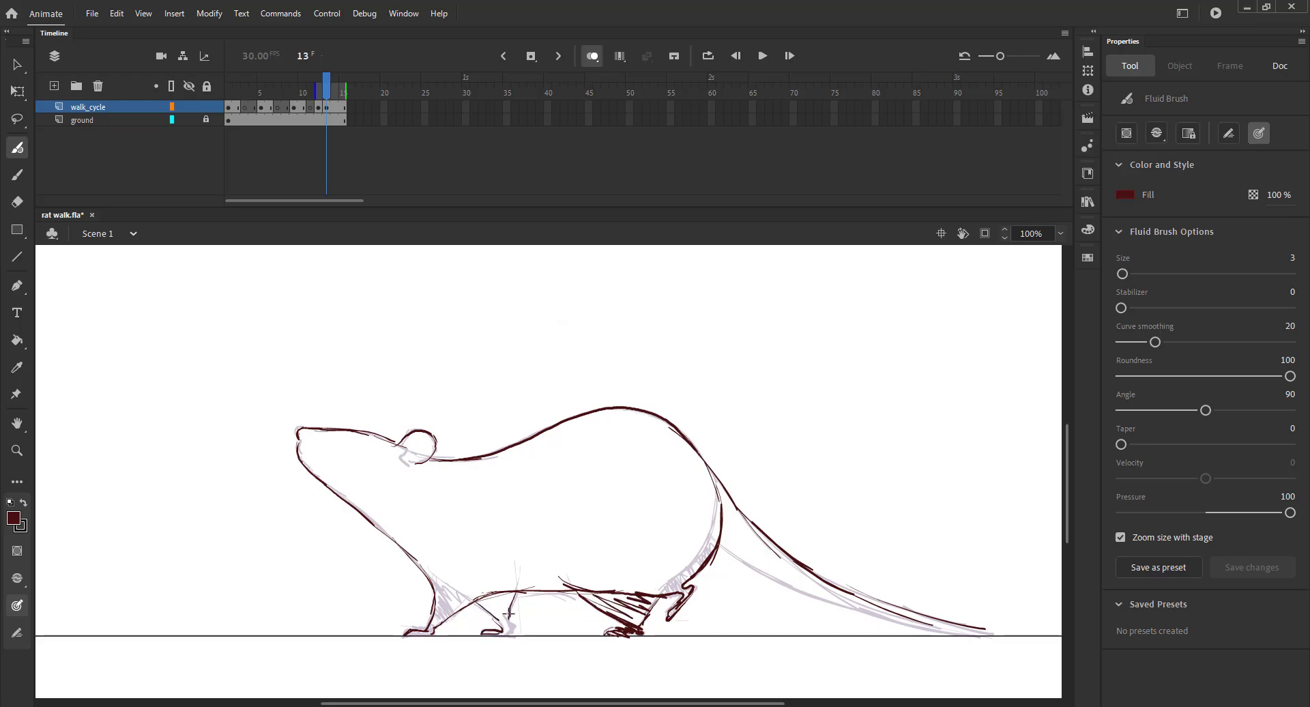
pyautogui.moveTo(502, 624)
pyautogui.mouseDown()
pyautogui.moveTo(508, 600)
pyautogui.moveTo(485, 591)
pyautogui.mouseUp()
pyautogui.hotkey('ctrl', 's')
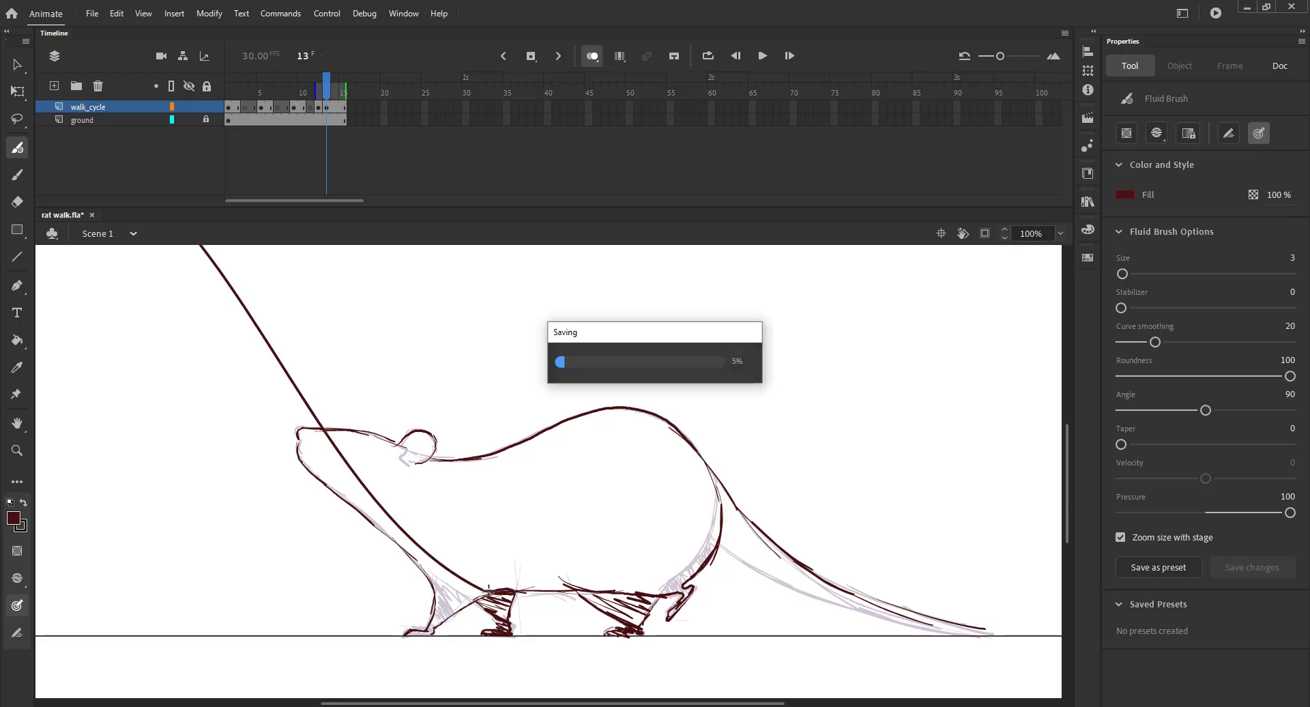
pyautogui.hotkey('ctrl', 'z')
pyautogui.hotkey('ctrl', 'z')
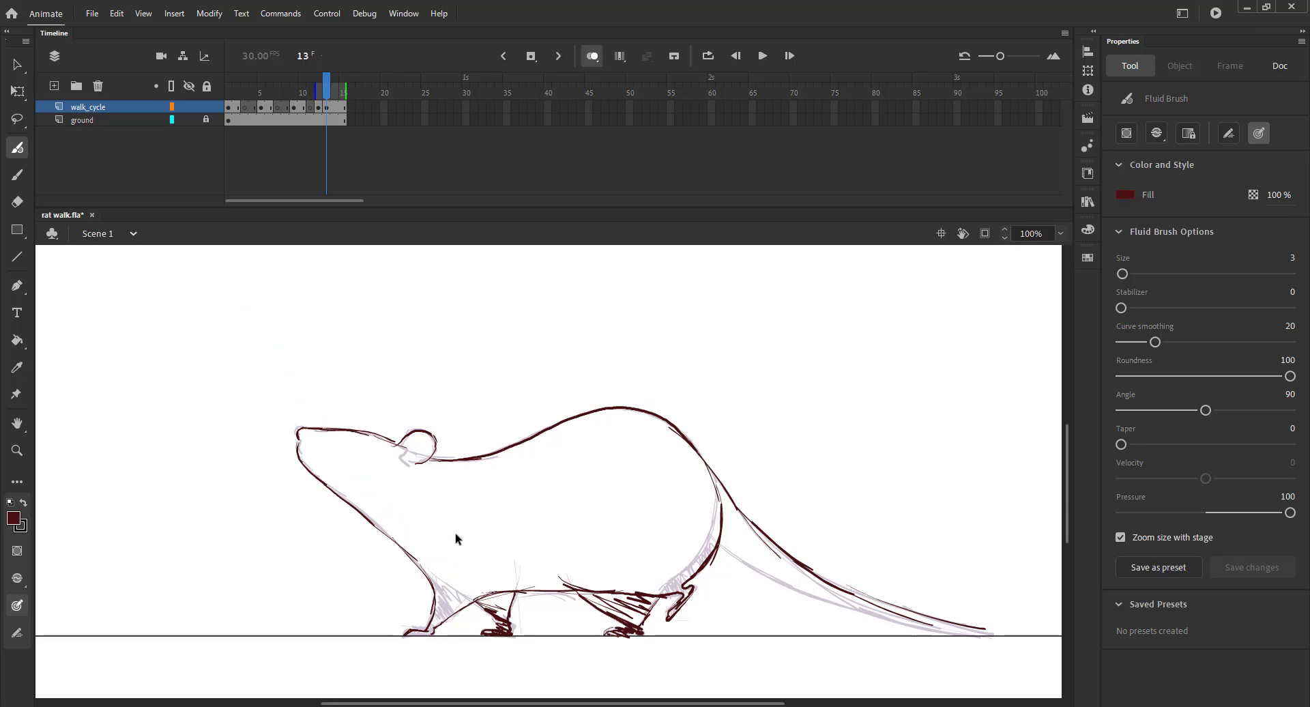
pyautogui.hotkey('ctrl', 's')
# Step: Clear the reference drawing from frame 12, leaving it blank, turn off onion skinning, and save the file
pyautogui.click(319, 108)
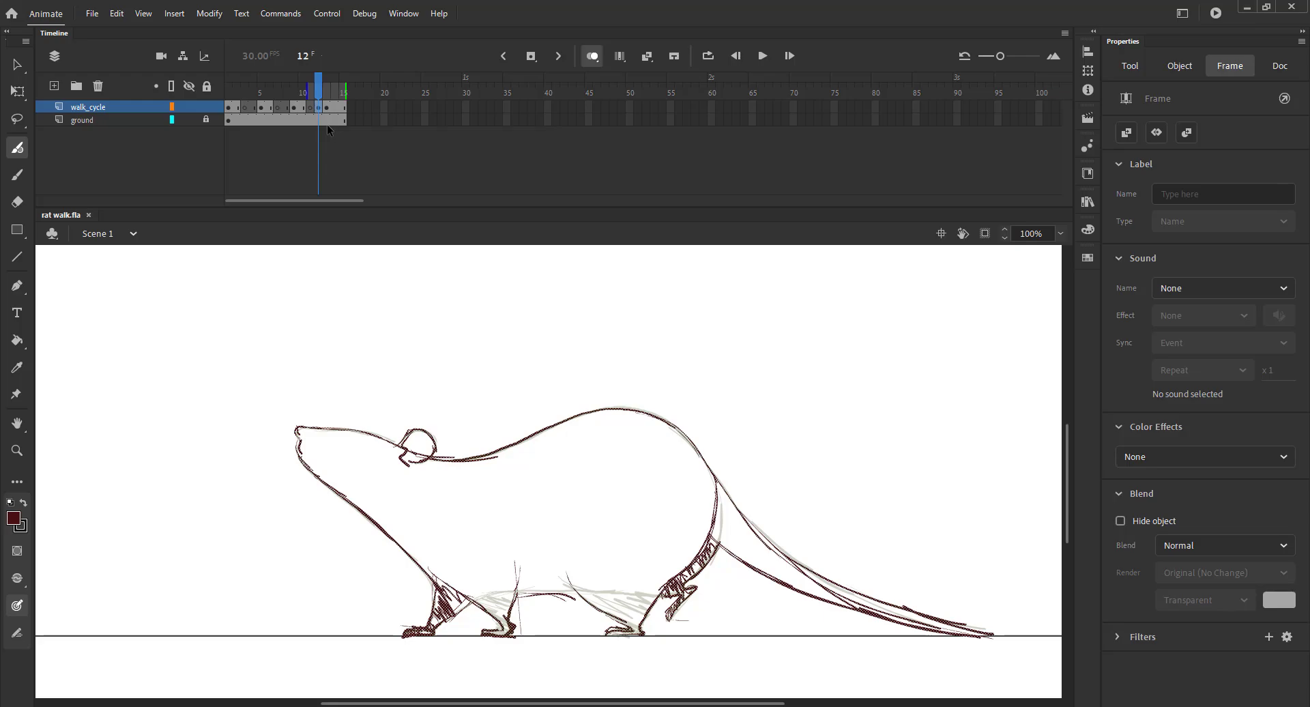
pyautogui.hotkey('shift', 'F6')
pyautogui.click(588, 57)
pyautogui.hotkey('ctrl', 's')
# Step: Remove frame 15 from both layers so the cycle ends at frame 14, play the animation, and save the file
pyautogui.moveTo(316, 89); pyautogui.dragTo(343, 90)
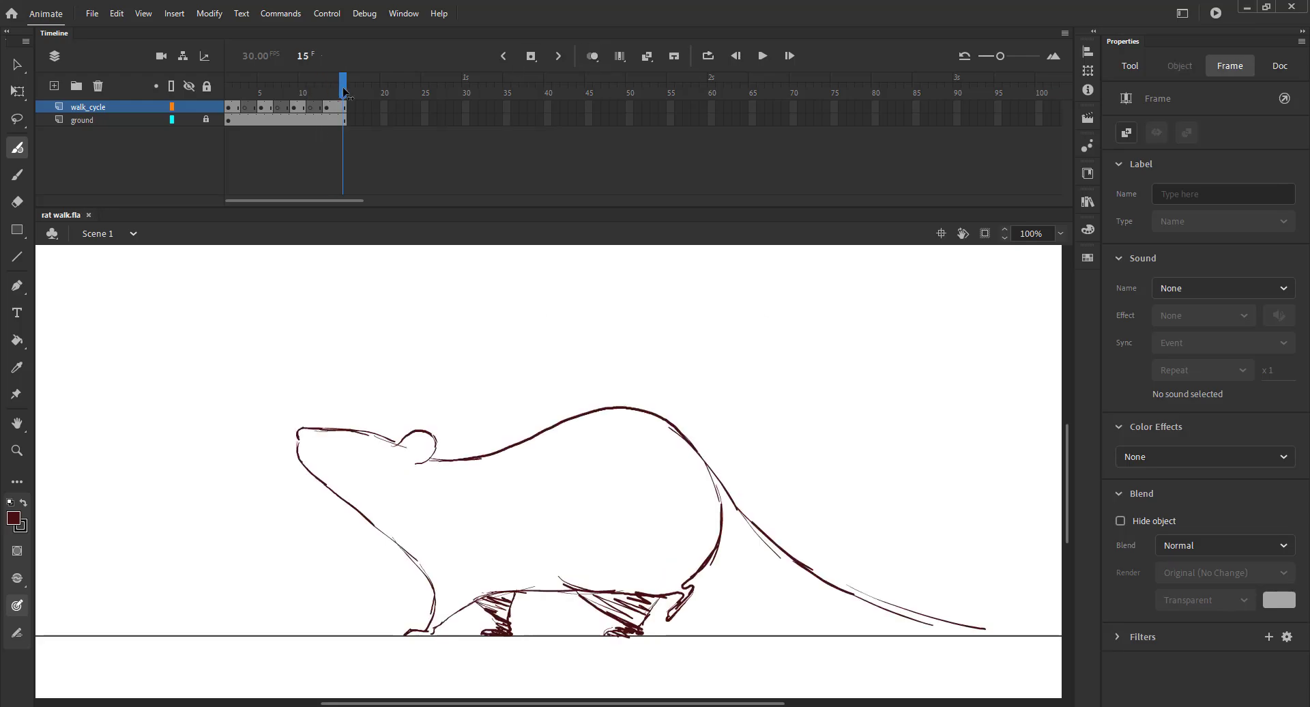
pyautogui.hotkey('shift', 'F5')
pyautogui.press('Return')
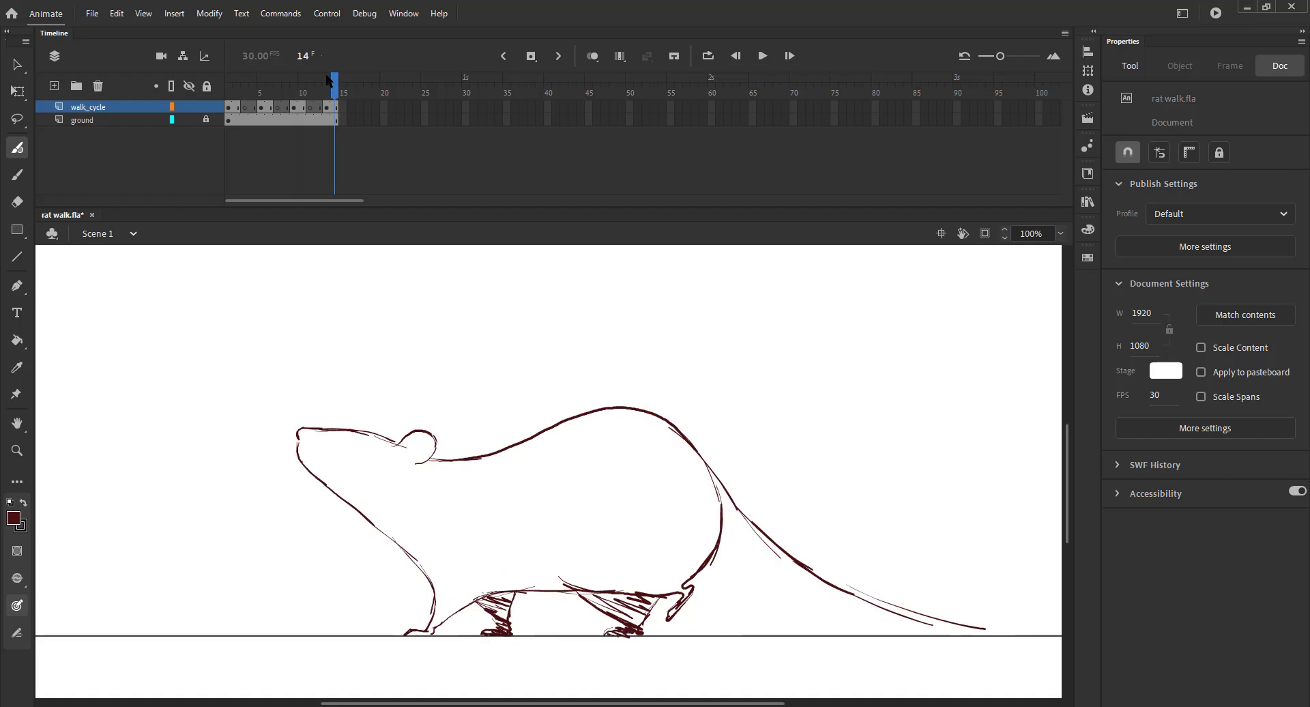
pyautogui.hotkey('ctrl', 's')
# Step: On blank frame 3 with onion skinning on, sketch the snout, the top of the head, the neck and the back
pyautogui.moveTo(319, 85)
pyautogui.mouseDown()
pyautogui.moveTo(229, 95)
pyautogui.moveTo(394, 97)
pyautogui.moveTo(242, 112)
pyautogui.mouseUp()
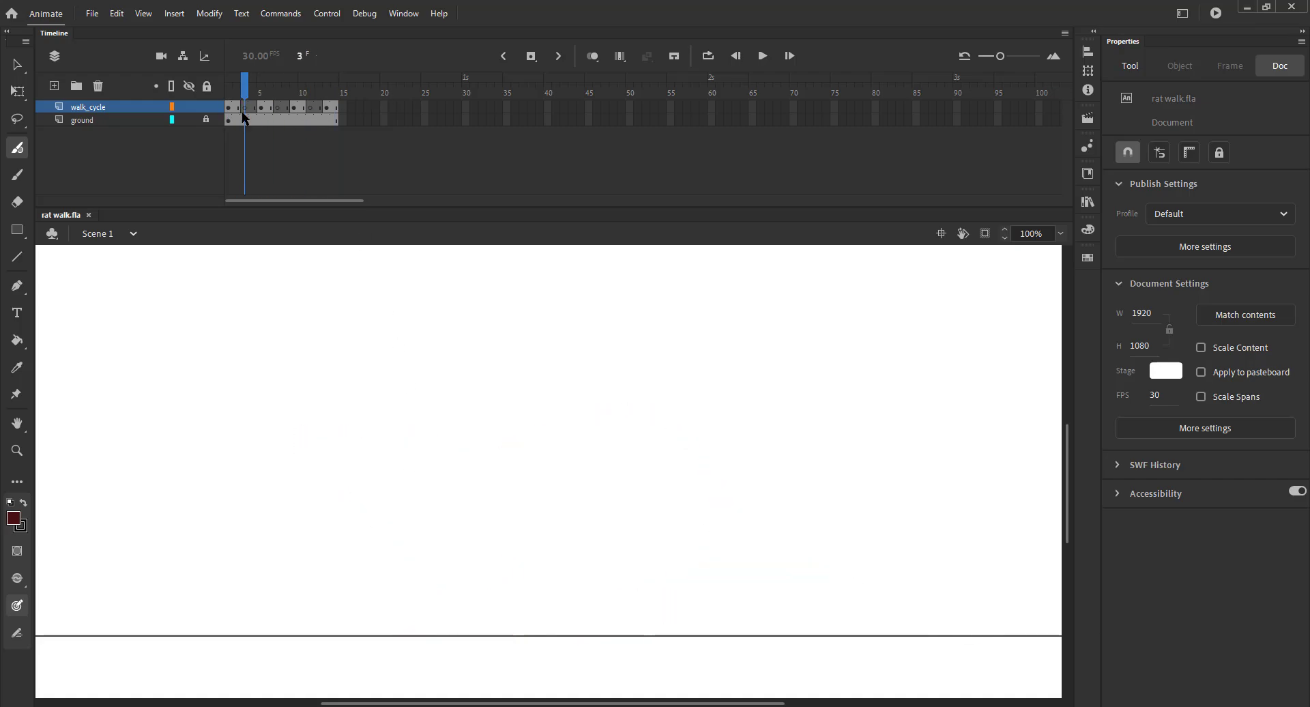
pyautogui.click(591, 57)
pyautogui.moveTo(295, 441)
pyautogui.mouseDown()
pyautogui.moveTo(373, 434)
pyautogui.moveTo(432, 457)
pyautogui.moveTo(588, 417)
pyautogui.moveTo(661, 433)
pyautogui.mouseUp()
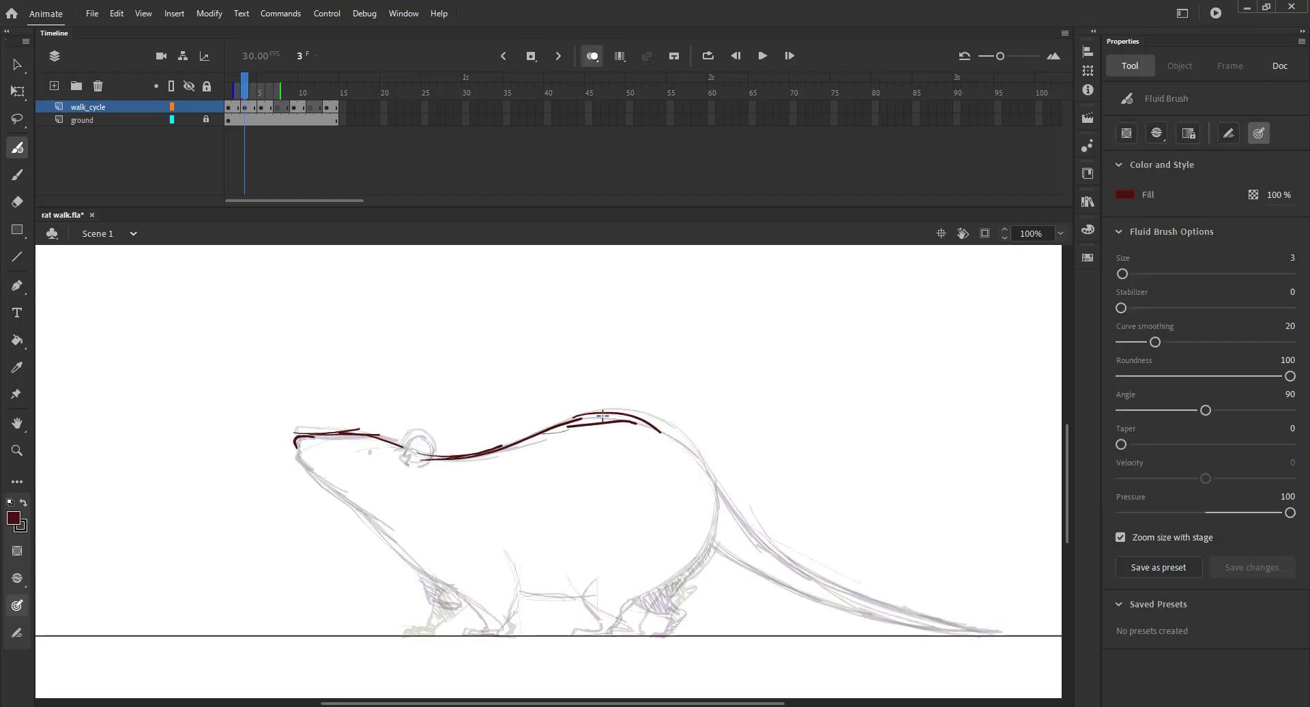
# Step: Undo the last back strokes on frame 3 and redraw the arched back to the tail base with the Classic Brush
pyautogui.hotkey('ctrl', 'z')
pyautogui.hotkey('ctrl', 'z')
pyautogui.press('b')
pyautogui.moveTo(572, 427); pyautogui.dragTo(658, 426)
pyautogui.moveTo(604, 413); pyautogui.dragTo(713, 475)
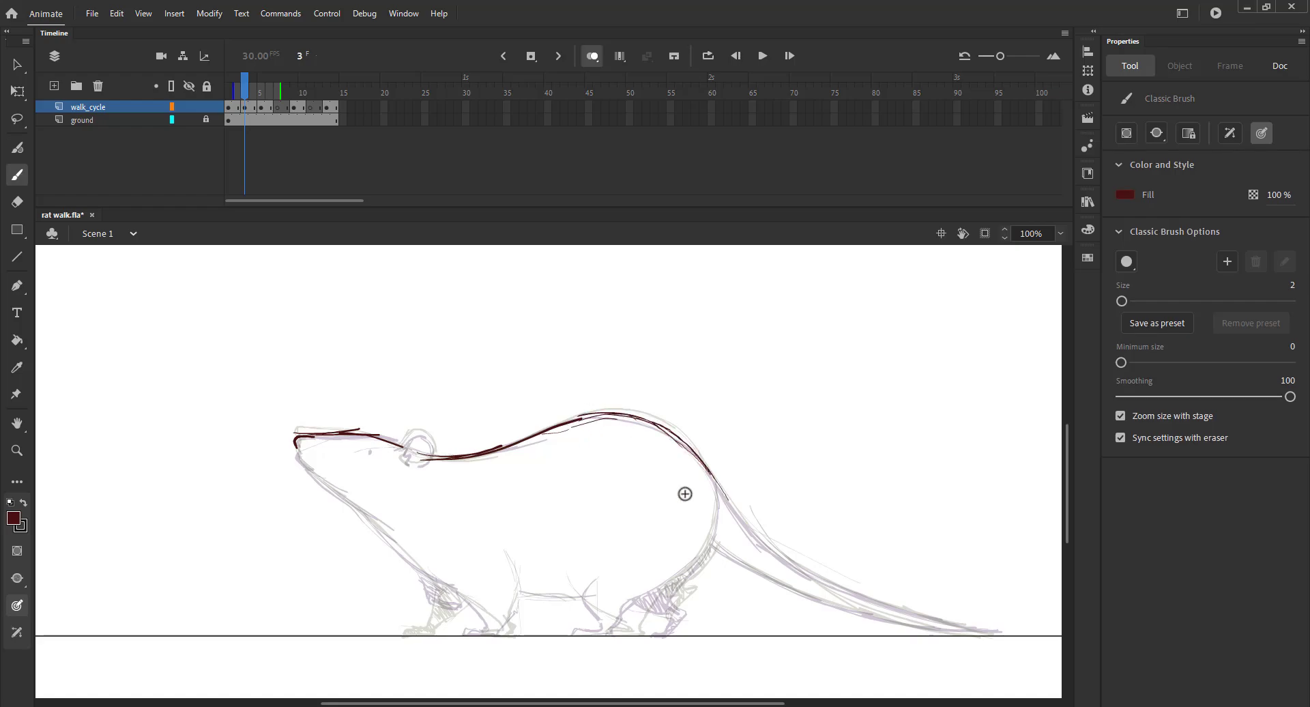
# Step: Draw the throat and chest line on frame 3, save the file, and check the pose briefly without onion skinning
pyautogui.moveTo(298, 447); pyautogui.dragTo(445, 588)
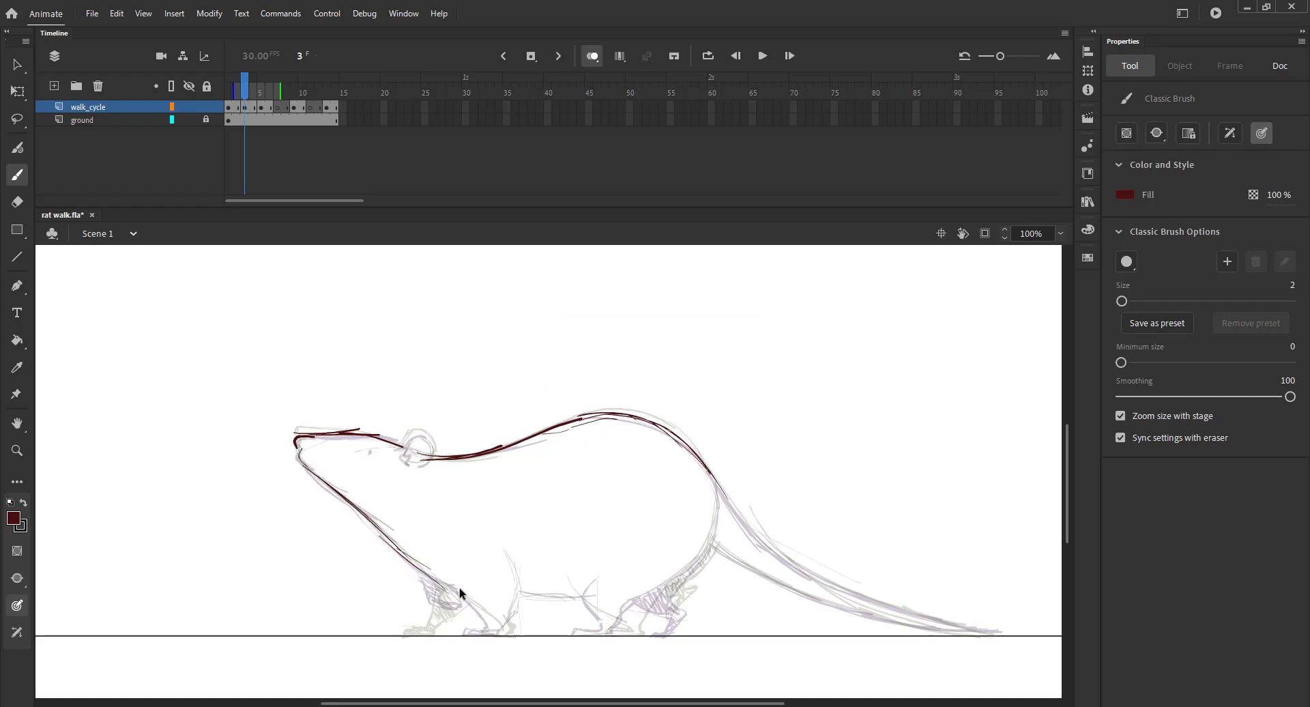
pyautogui.hotkey('ctrl', 's')
pyautogui.click(592, 56)
pyautogui.moveTo(245, 92)
pyautogui.mouseDown()
pyautogui.moveTo(265, 88)
pyautogui.moveTo(234, 89)
pyautogui.moveTo(268, 89)
pyautogui.moveTo(244, 89)
pyautogui.mouseUp()
pyautogui.click(592, 56)
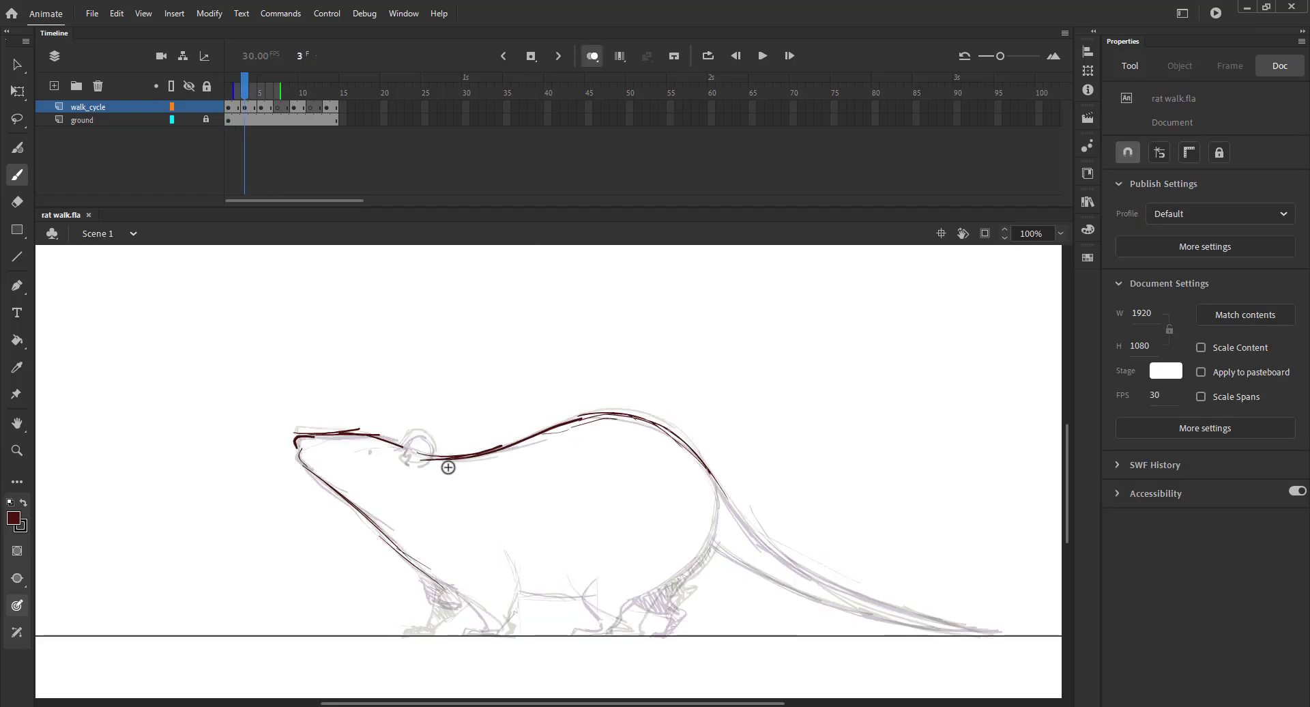
# Step: Draw the planted foreleg, belly line and near hind leg on frame 3, and add the hatched, lifted far foreleg
pyautogui.moveTo(444, 587)
pyautogui.mouseDown()
pyautogui.moveTo(481, 606)
pyautogui.moveTo(472, 632)
pyautogui.moveTo(503, 629)
pyautogui.moveTo(514, 589)
pyautogui.moveTo(586, 594)
pyautogui.moveTo(588, 638)
pyautogui.moveTo(617, 624)
pyautogui.mouseUp()
pyautogui.hotkey('ctrl', 'z')
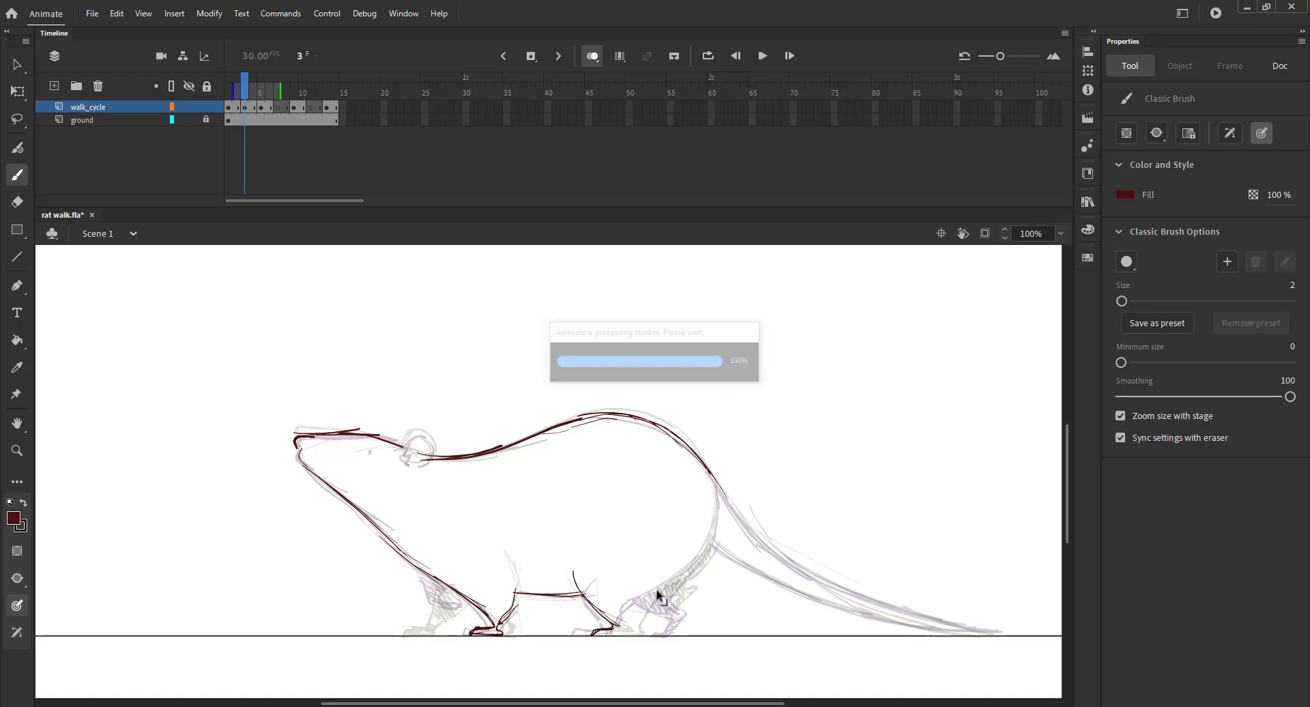
pyautogui.moveTo(696, 556); pyautogui.dragTo(621, 635)
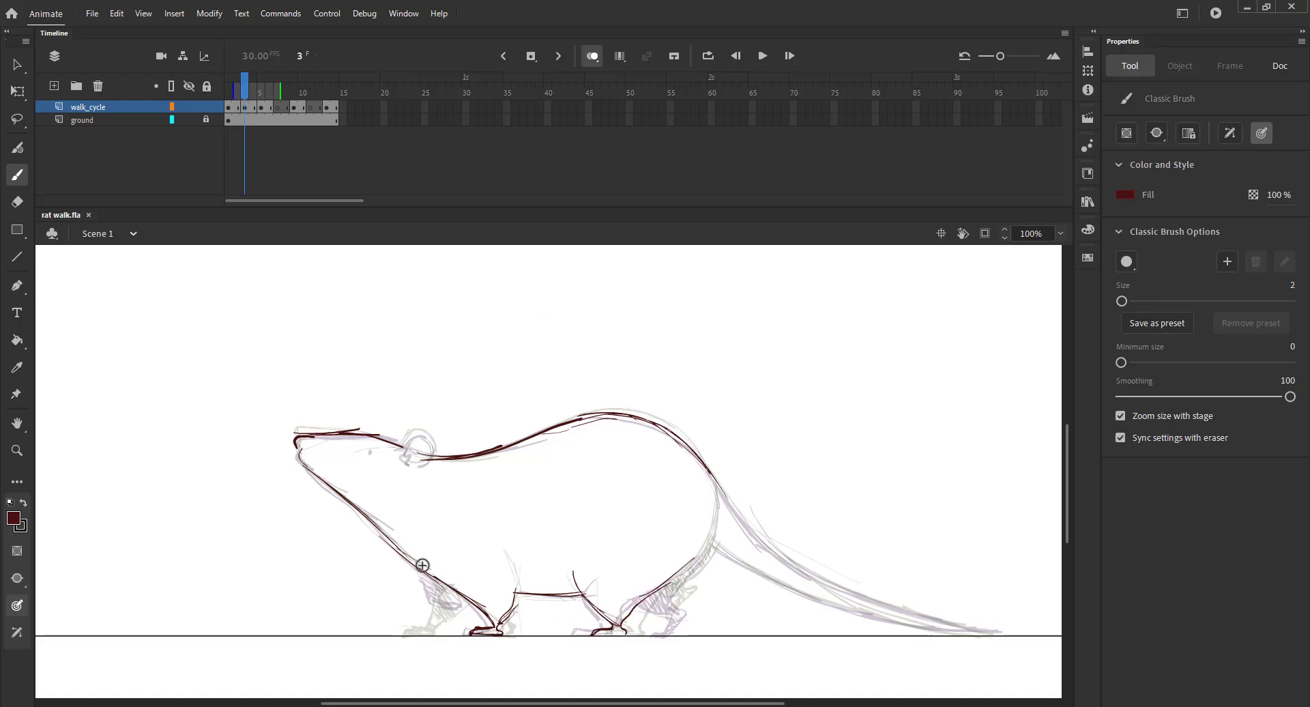
pyautogui.moveTo(408, 557)
pyautogui.mouseDown()
pyautogui.moveTo(417, 613)
pyautogui.moveTo(439, 599)
pyautogui.moveTo(434, 575)
pyautogui.mouseUp()
pyautogui.hotkey('ctrl', 'z')
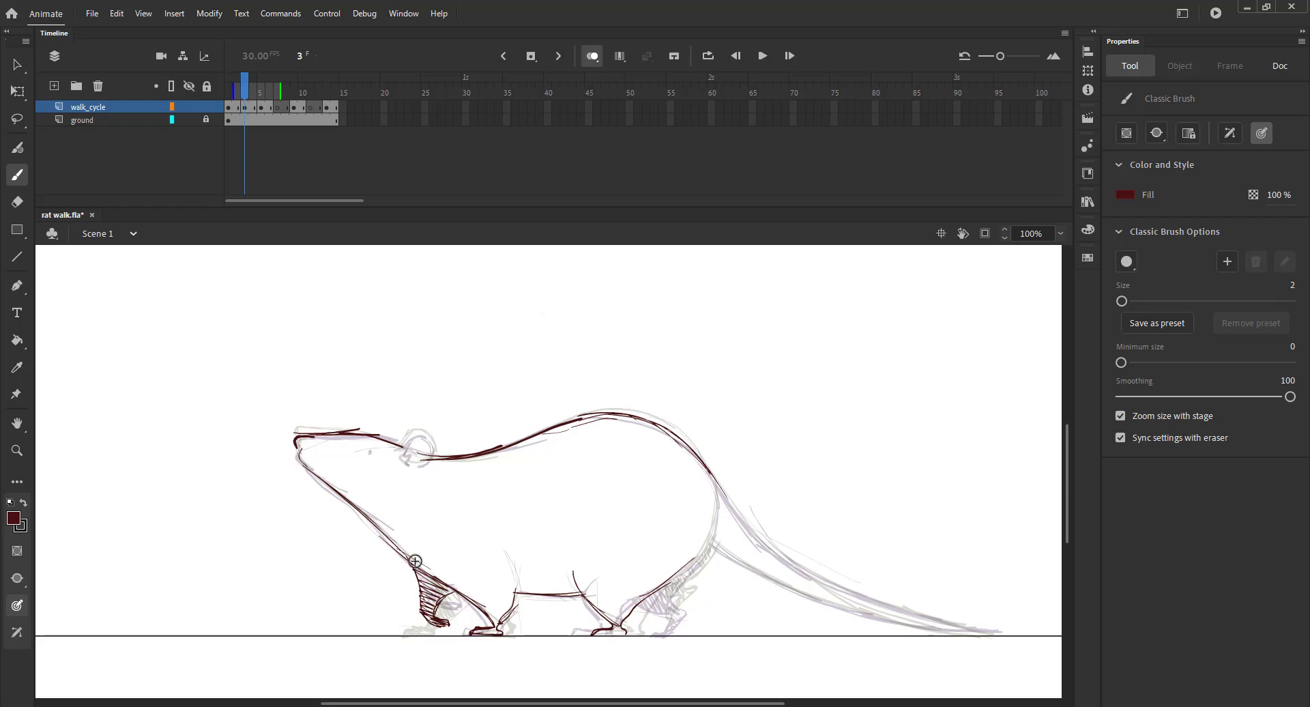
# Step: Draw the tail's upper and lower lines on frame 3 down to the ground, redoing the lower strokes
pyautogui.moveTo(706, 469)
pyautogui.mouseDown()
pyautogui.moveTo(725, 502)
pyautogui.moveTo(836, 579)
pyautogui.moveTo(957, 613)
pyautogui.mouseUp()
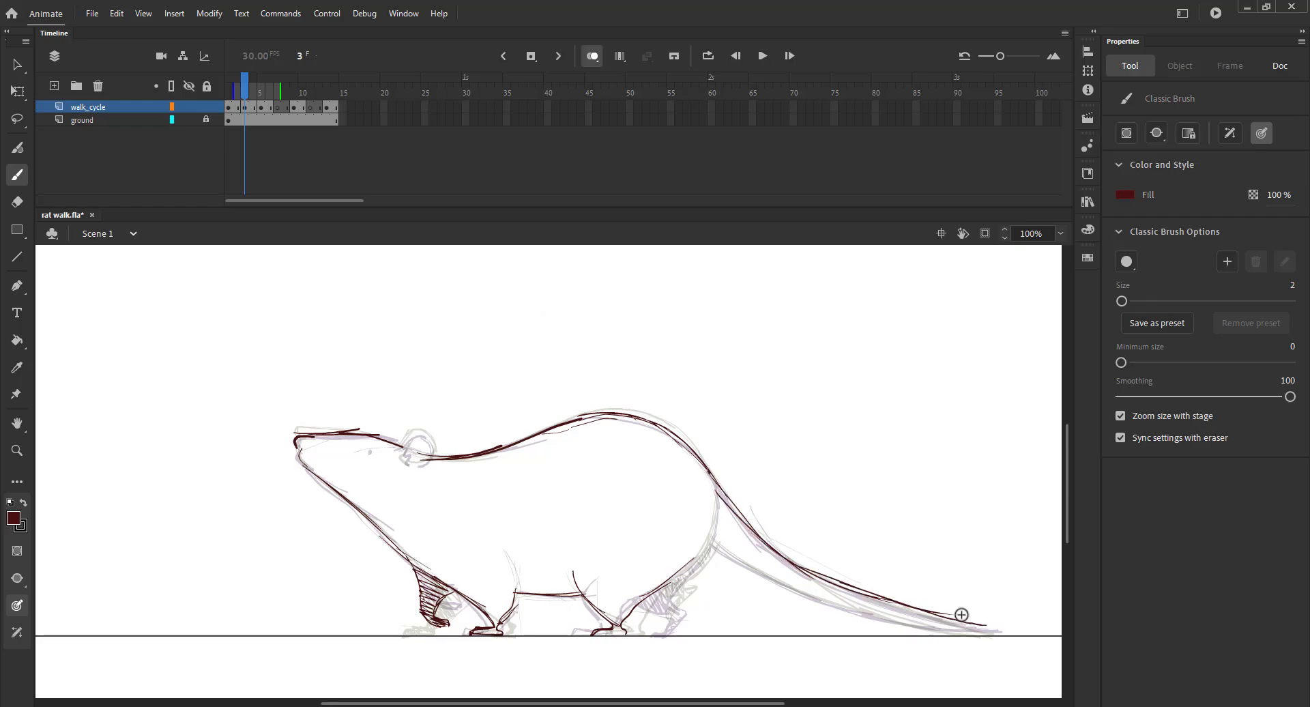
pyautogui.moveTo(710, 544)
pyautogui.mouseDown()
pyautogui.moveTo(799, 589)
pyautogui.moveTo(971, 635)
pyautogui.mouseUp()
pyautogui.moveTo(776, 581); pyautogui.dragTo(971, 622)
pyautogui.hotkey('ctrl', 'z')
pyautogui.hotkey('ctrl', 'z')
pyautogui.moveTo(770, 577); pyautogui.dragTo(992, 631)
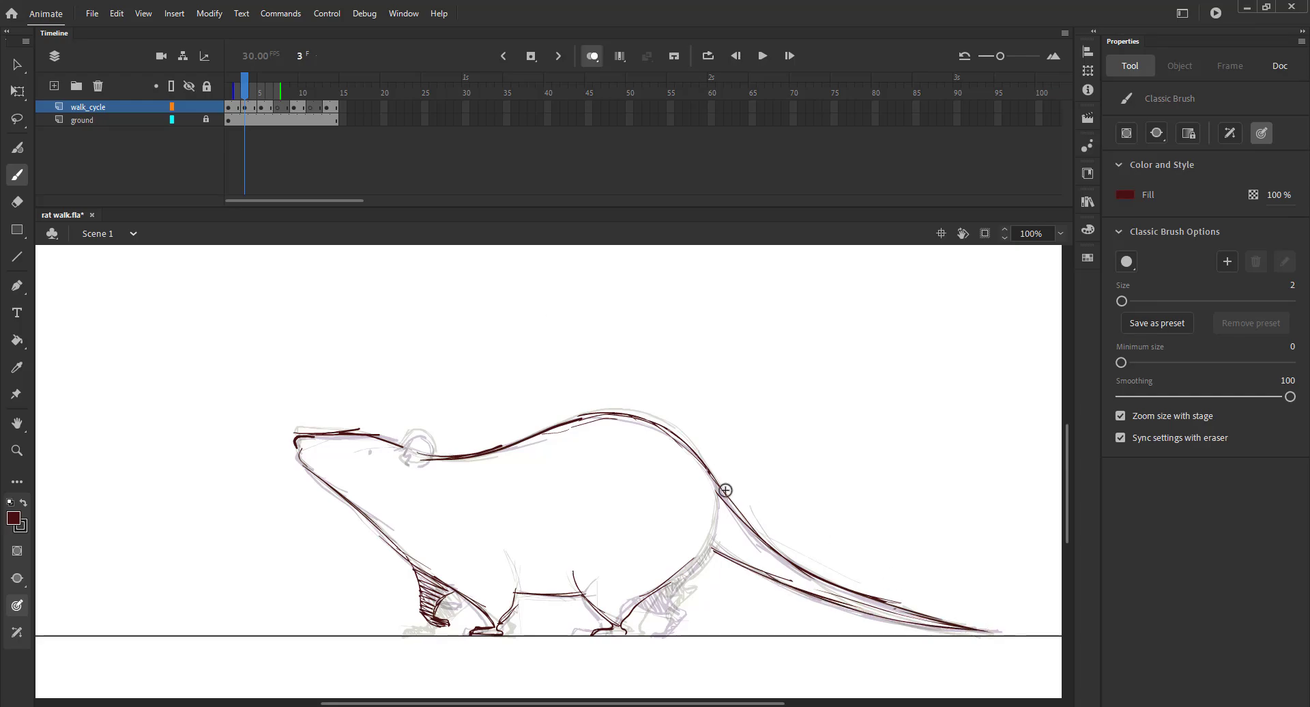
# Step: Draw the rump curve and the lifted far hind leg on frame 3, and shade that leg with hatching
pyautogui.moveTo(706, 483)
pyautogui.mouseDown()
pyautogui.moveTo(689, 575)
pyautogui.moveTo(704, 546)
pyautogui.moveTo(676, 569)
pyautogui.moveTo(708, 538)
pyautogui.moveTo(683, 612)
pyautogui.mouseUp()
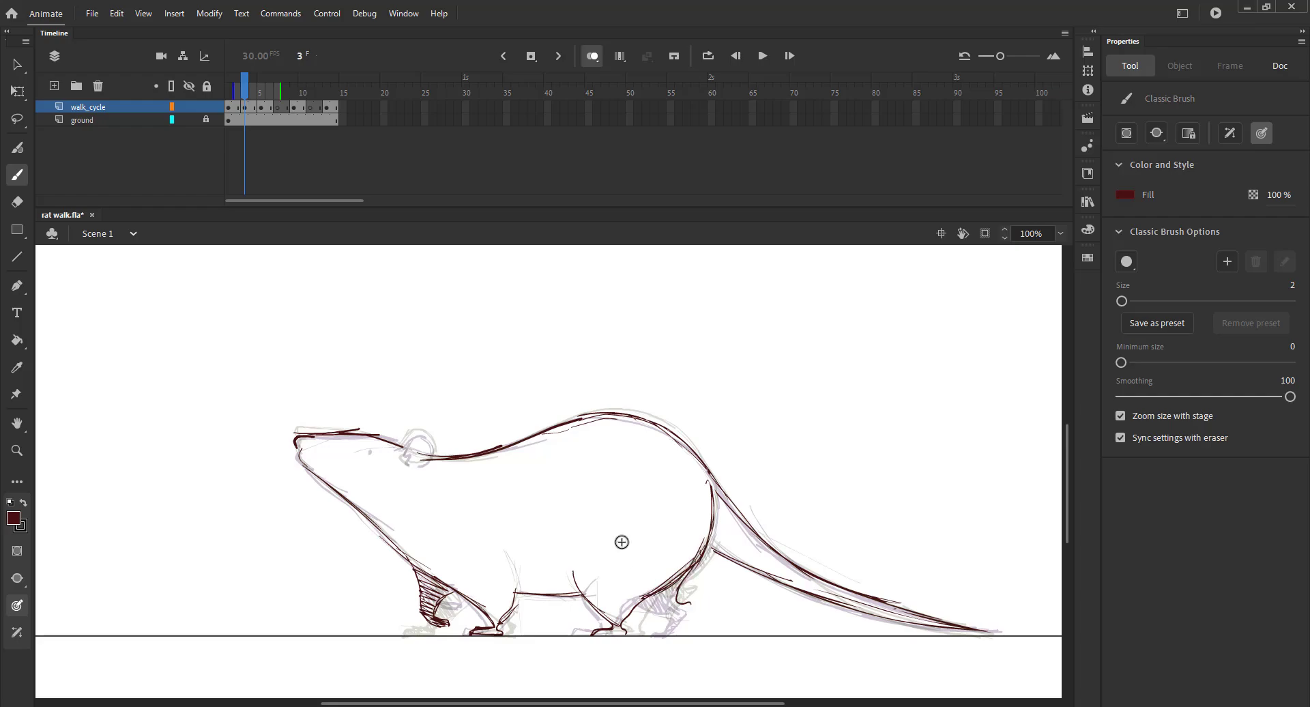
pyautogui.hotkey('ctrl', 's')
pyautogui.moveTo(690, 605); pyautogui.dragTo(664, 629)
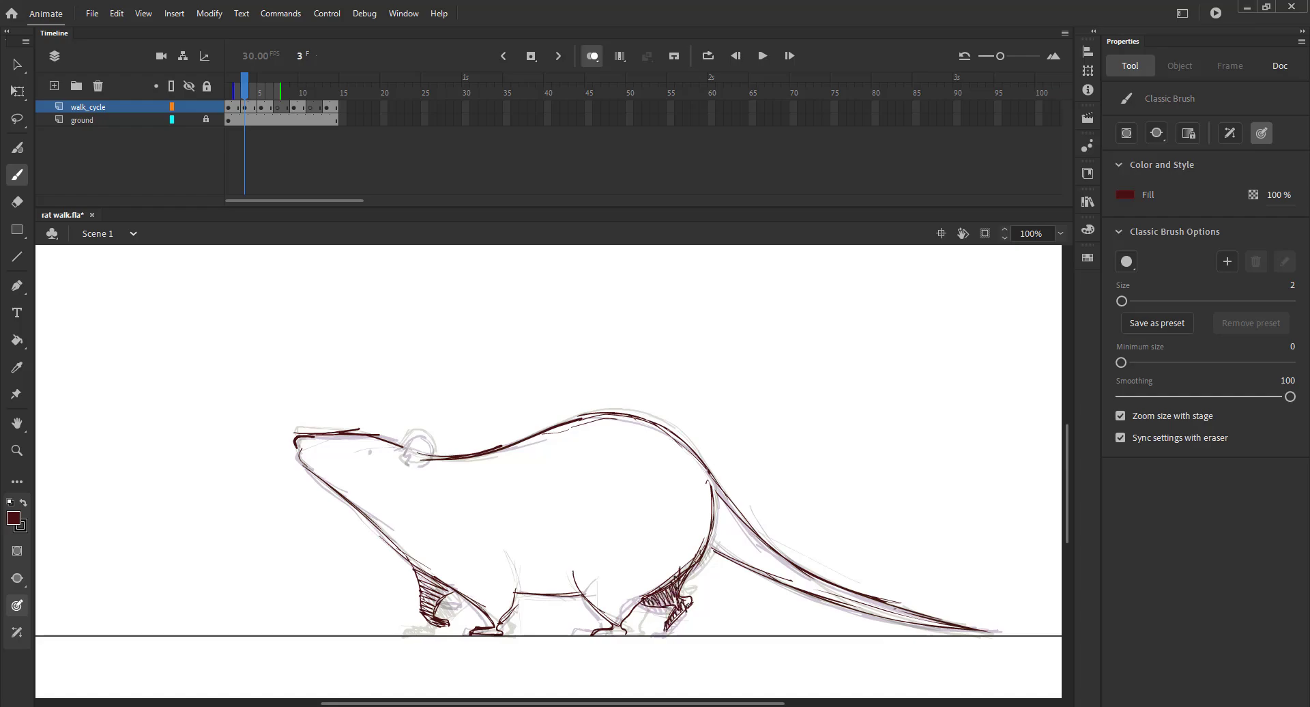
# Step: Turn off onion skinning and play the walk cycle from frame 1 to check the new frame 3 pose
pyautogui.click(592, 57)
pyautogui.click(228, 94)
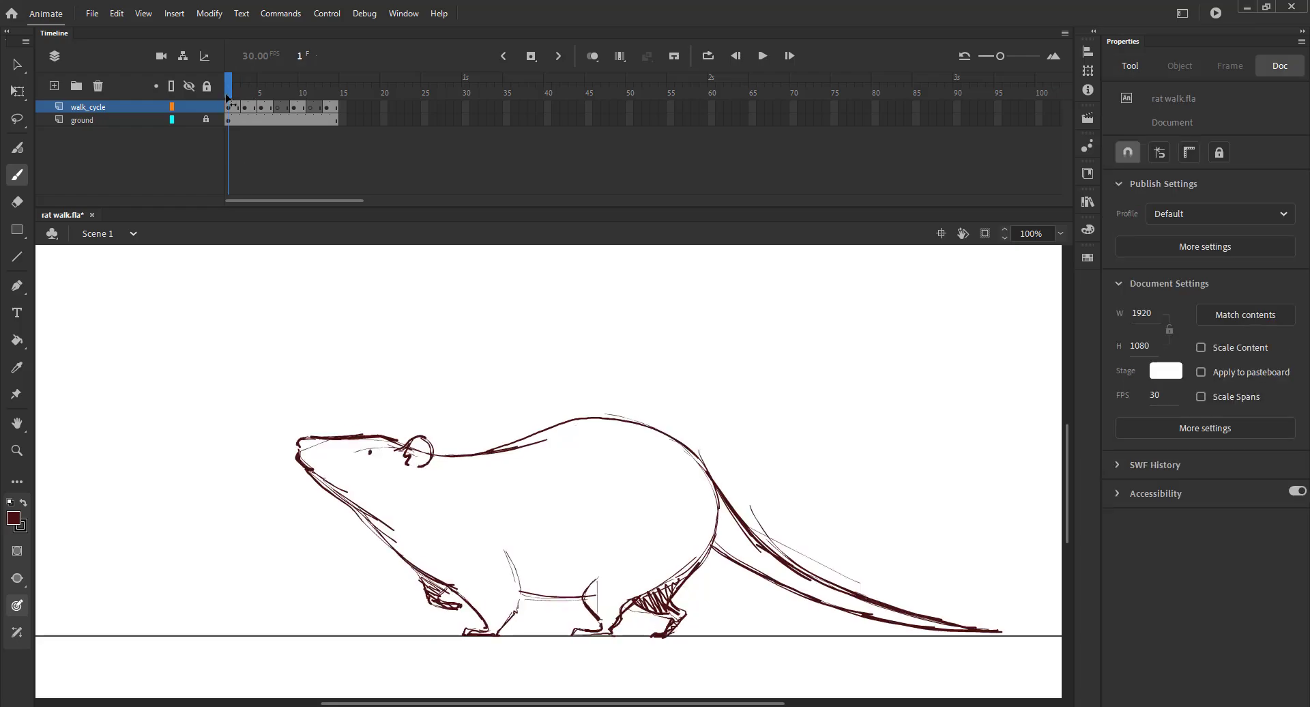
pyautogui.press('Return')
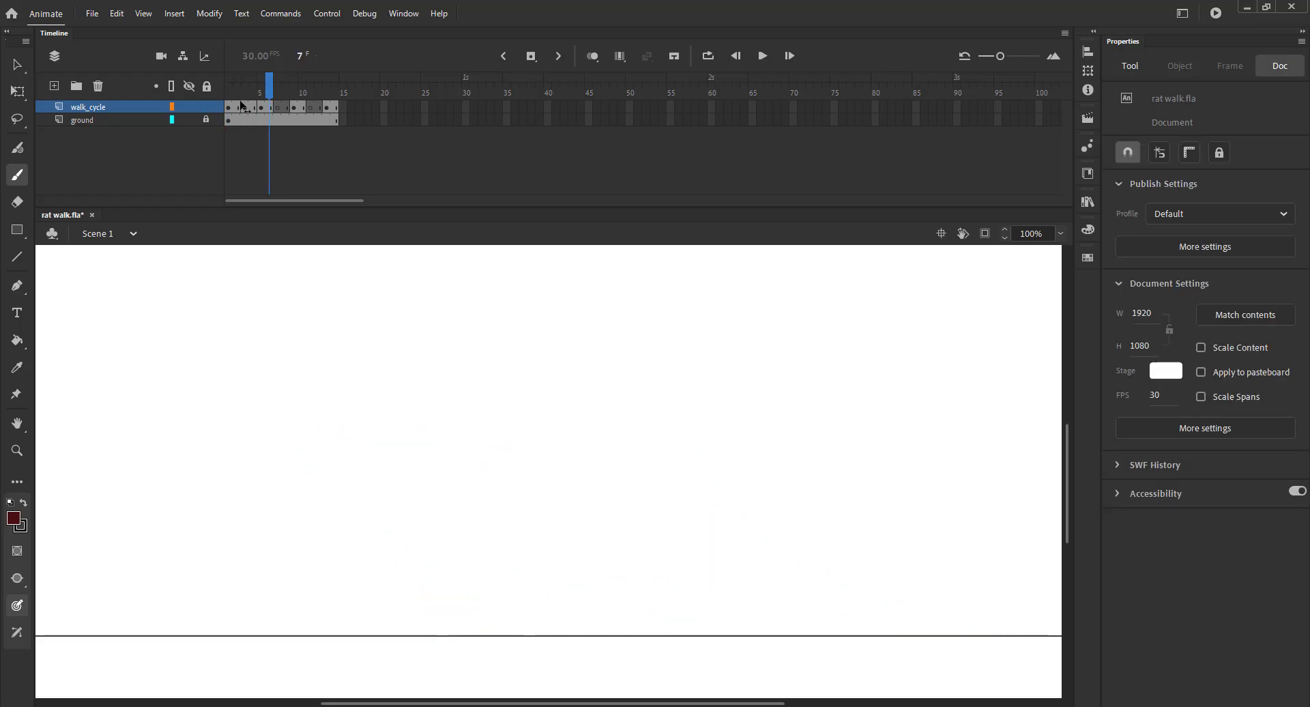
# Step: With onion skinning on, draw the top of the head, nose and throat line on frame 7, comparing with neighbouring frames
pyautogui.click(590, 56)
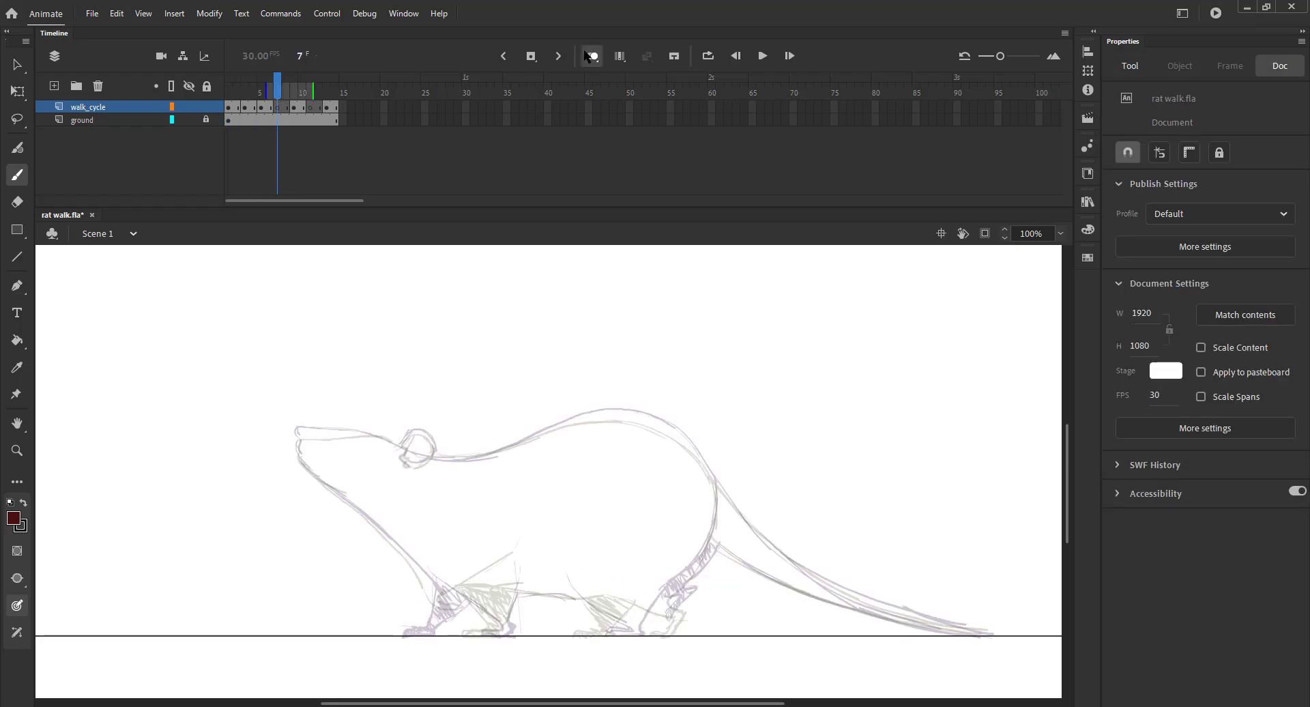
pyautogui.moveTo(350, 433)
pyautogui.mouseDown()
pyautogui.moveTo(300, 435)
pyautogui.moveTo(396, 447)
pyautogui.mouseUp()
pyautogui.moveTo(340, 495); pyautogui.dragTo(428, 587)
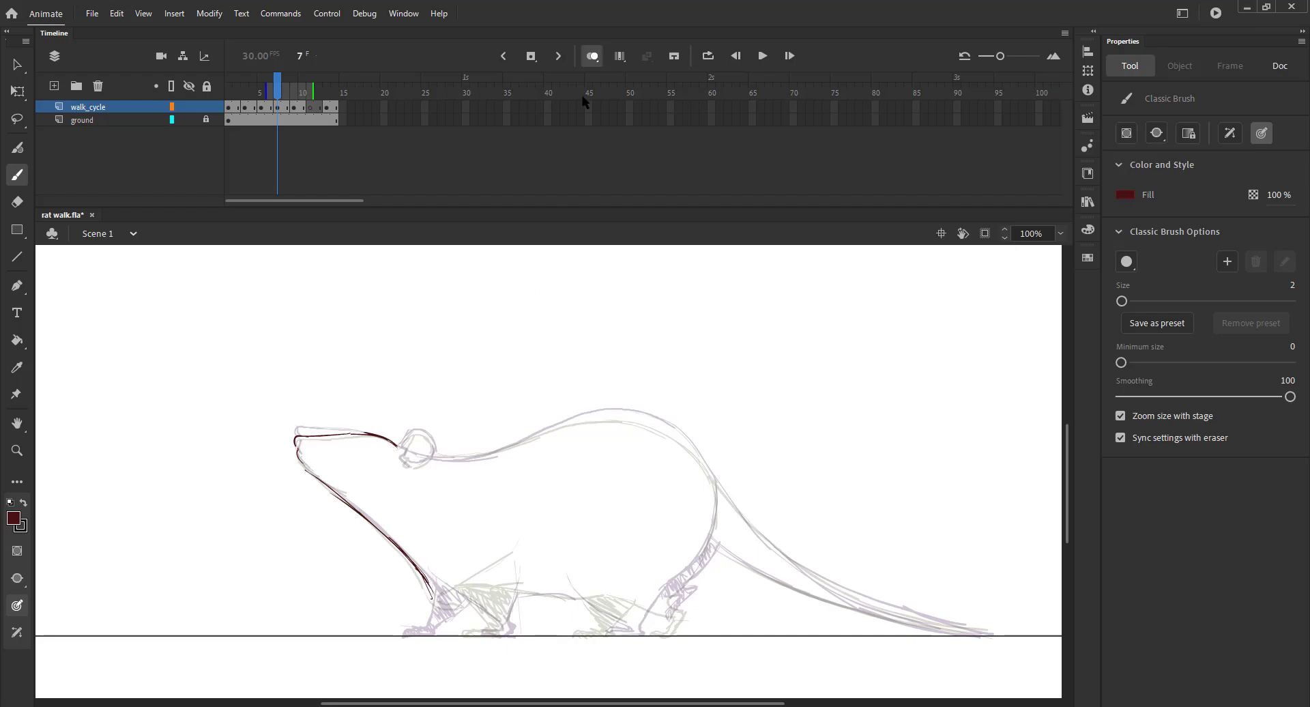
pyautogui.click(592, 56)
pyautogui.moveTo(294, 94)
pyautogui.mouseDown()
pyautogui.moveTo(265, 96)
pyautogui.moveTo(300, 98)
pyautogui.moveTo(277, 96)
pyautogui.mouseUp()
pyautogui.click(593, 56)
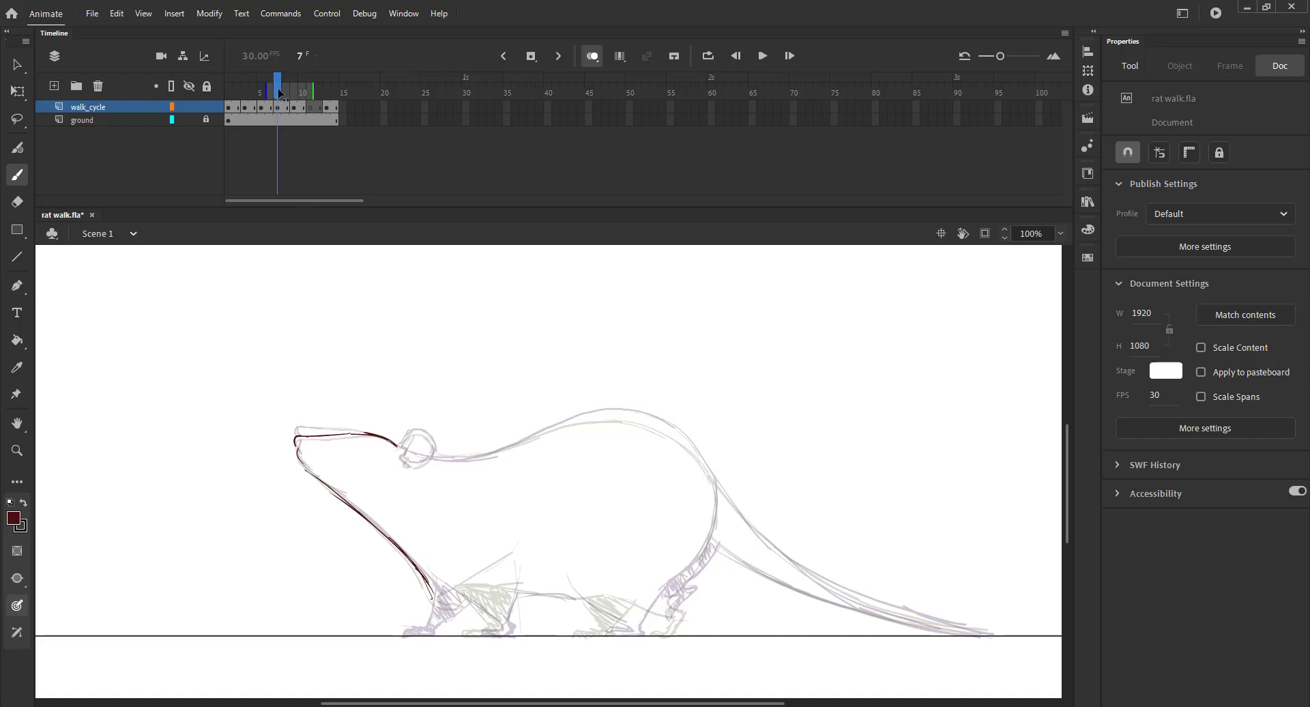
pyautogui.moveTo(276, 94)
pyautogui.mouseDown()
pyautogui.moveTo(295, 91)
pyautogui.moveTo(277, 98)
pyautogui.mouseUp()
# Step: Draw the lifted near foreleg, the belly line and the lower line of the near hind leg on frame 7
pyautogui.moveTo(436, 593)
pyautogui.mouseDown()
pyautogui.moveTo(474, 623)
pyautogui.moveTo(514, 564)
pyautogui.mouseUp()
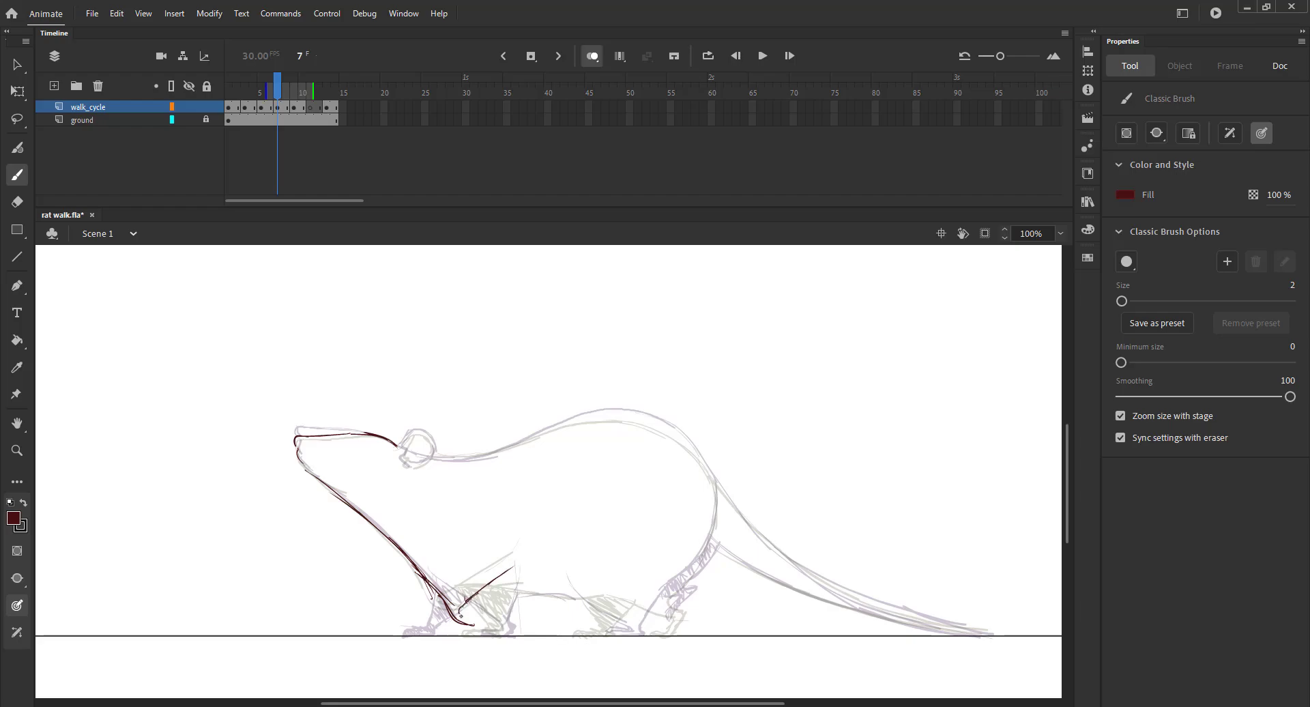
pyautogui.moveTo(462, 605)
pyautogui.mouseDown()
pyautogui.moveTo(526, 558)
pyautogui.moveTo(555, 593)
pyautogui.moveTo(580, 591)
pyautogui.mouseUp()
pyautogui.moveTo(277, 93)
pyautogui.mouseDown()
pyautogui.moveTo(263, 94)
pyautogui.moveTo(307, 95)
pyautogui.moveTo(285, 97)
pyautogui.mouseUp()
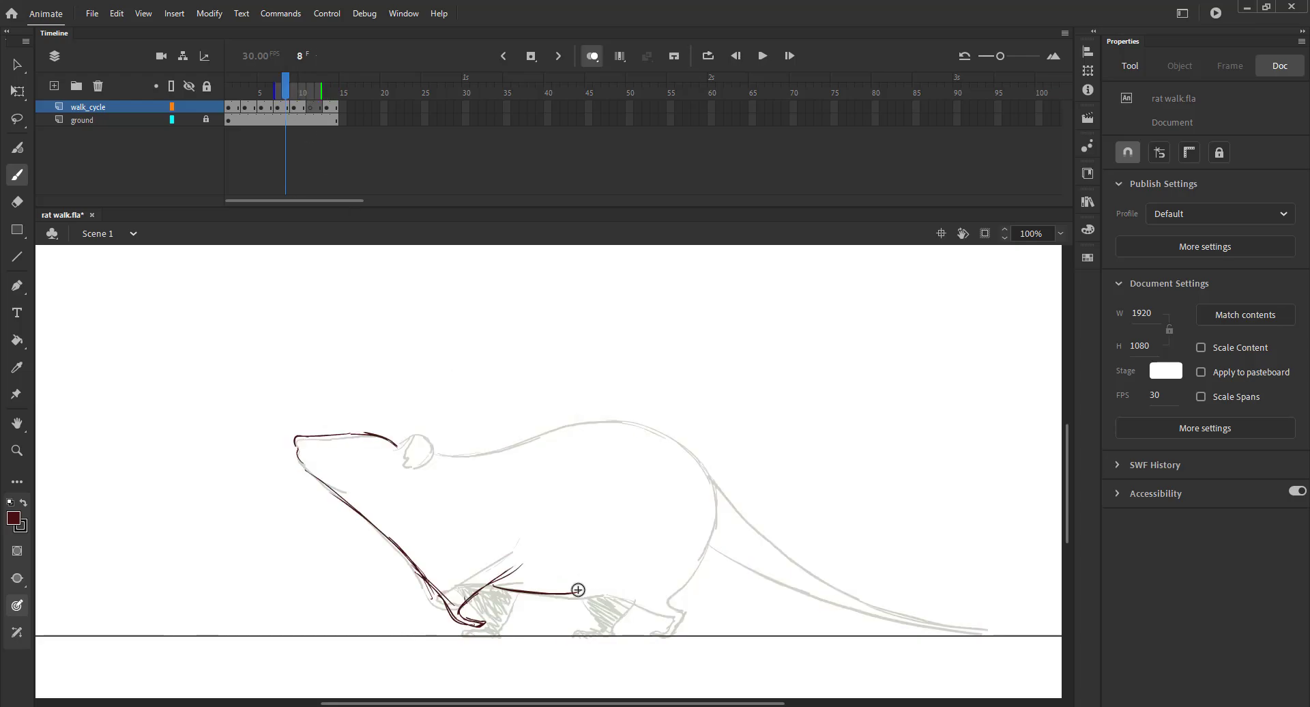
pyautogui.moveTo(569, 577); pyautogui.dragTo(615, 597)
pyautogui.moveTo(285, 98); pyautogui.dragTo(277, 95)
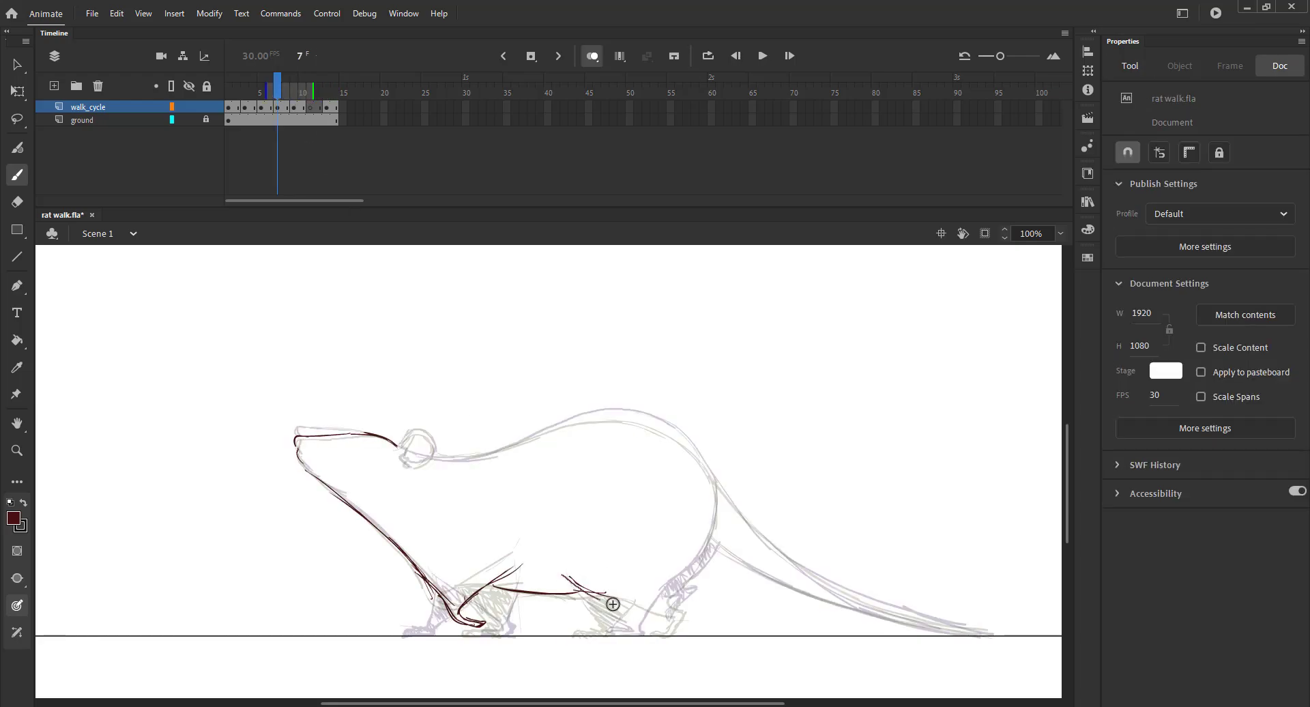
pyautogui.moveTo(563, 577)
pyautogui.mouseDown()
pyautogui.moveTo(635, 610)
pyautogui.moveTo(638, 632)
pyautogui.mouseUp()
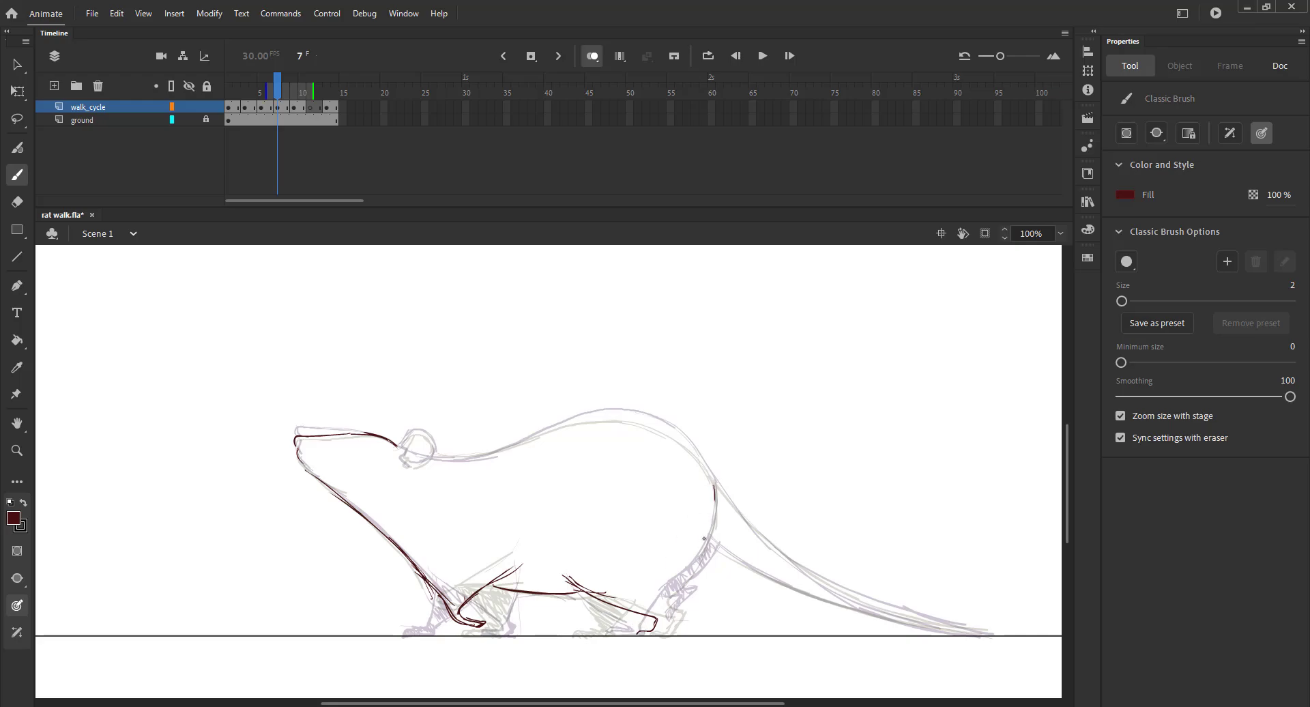
# Step: Draw the rump curve down into the near hind foot on frame 7, redoing the strokes, and save the file
pyautogui.moveTo(715, 485); pyautogui.dragTo(641, 594)
pyautogui.hotkey('ctrl', 'z')
pyautogui.hotkey('ctrl', 'z')
pyautogui.moveTo(717, 485); pyautogui.dragTo(672, 573)
pyautogui.moveTo(710, 527); pyautogui.dragTo(654, 606)
pyautogui.hotkey('ctrl', 'z')
pyautogui.moveTo(708, 526)
pyautogui.mouseDown()
pyautogui.moveTo(663, 600)
pyautogui.moveTo(665, 623)
pyautogui.mouseUp()
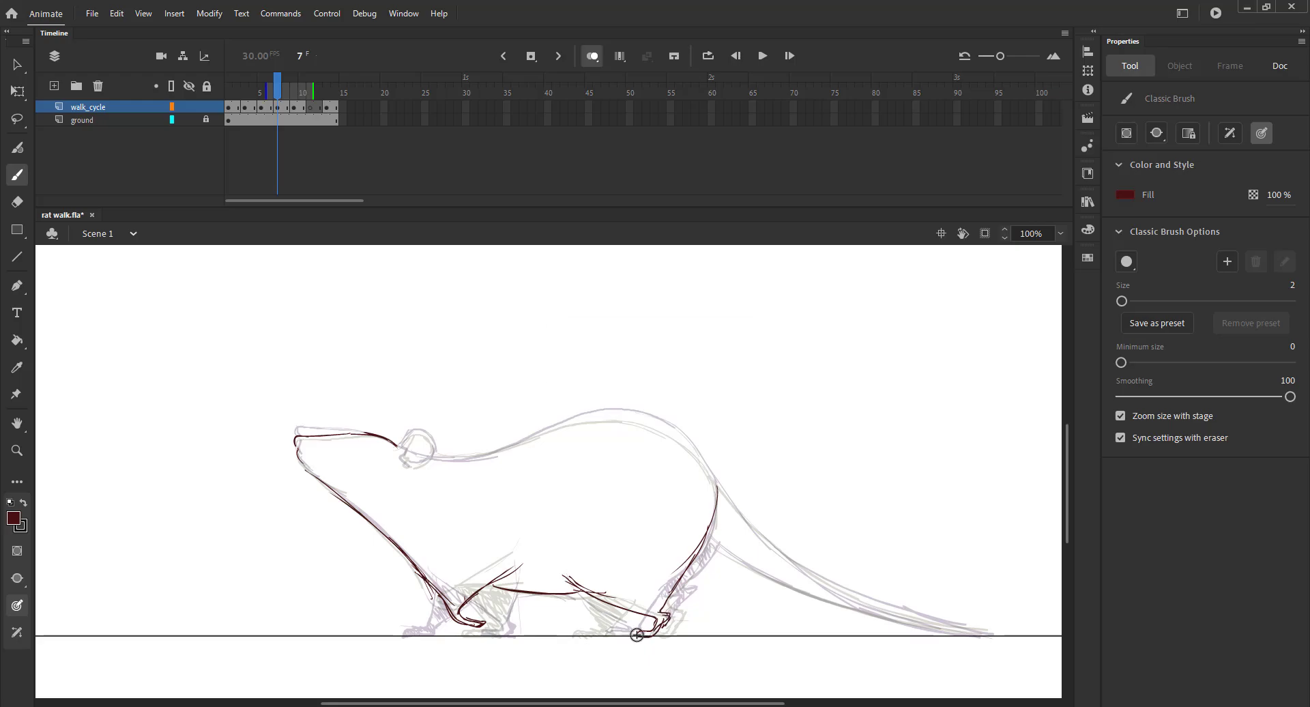
pyautogui.hotkey('ctrl', 's')
pyautogui.moveTo(279, 95); pyautogui.dragTo(279, 100)
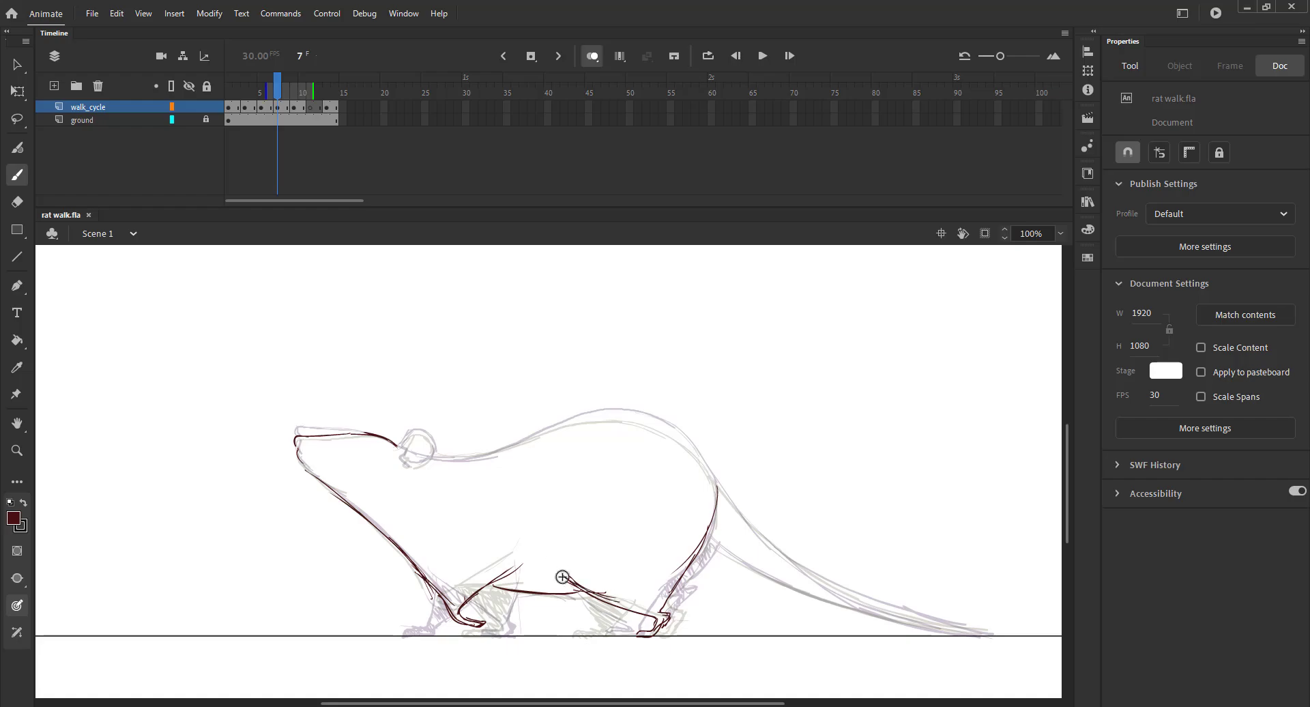
# Step: Strengthen the near thigh line on frame 7, save, and add the small hatched far hind foot behind it
pyautogui.moveTo(562, 577); pyautogui.dragTo(645, 611)
pyautogui.hotkey('ctrl', 's')
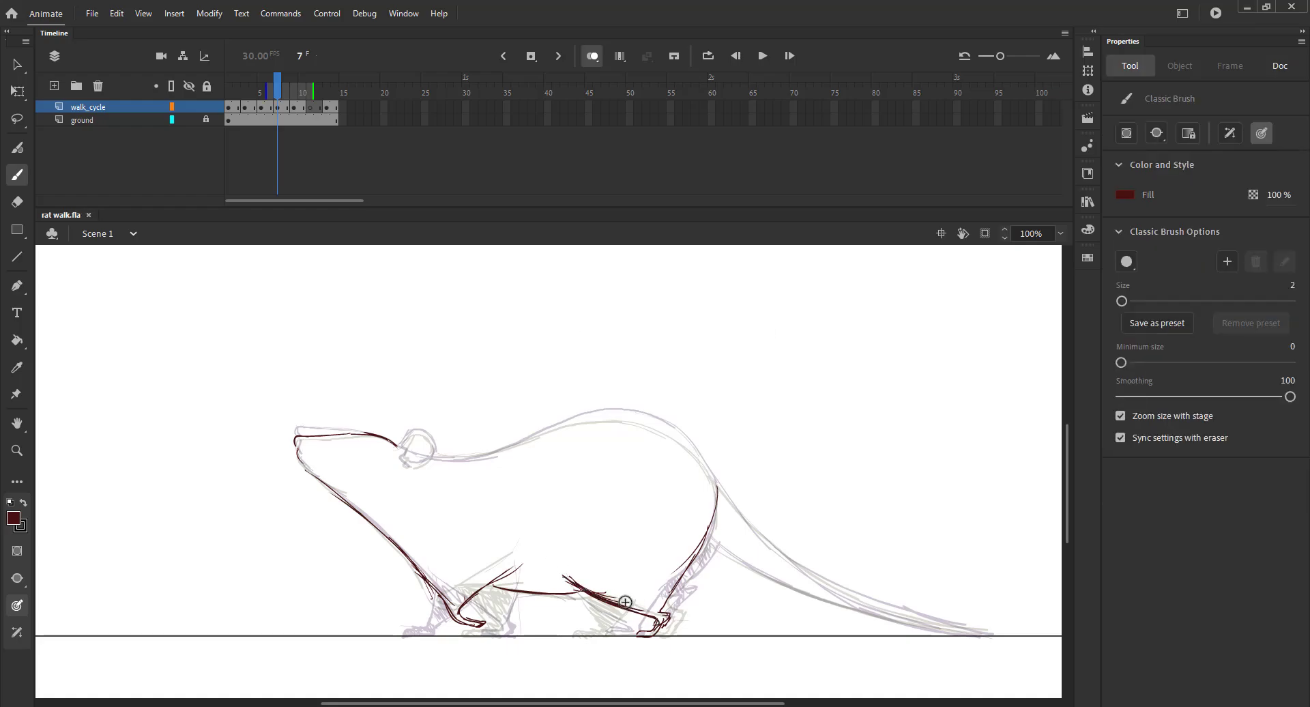
pyautogui.moveTo(283, 94); pyautogui.dragTo(278, 94)
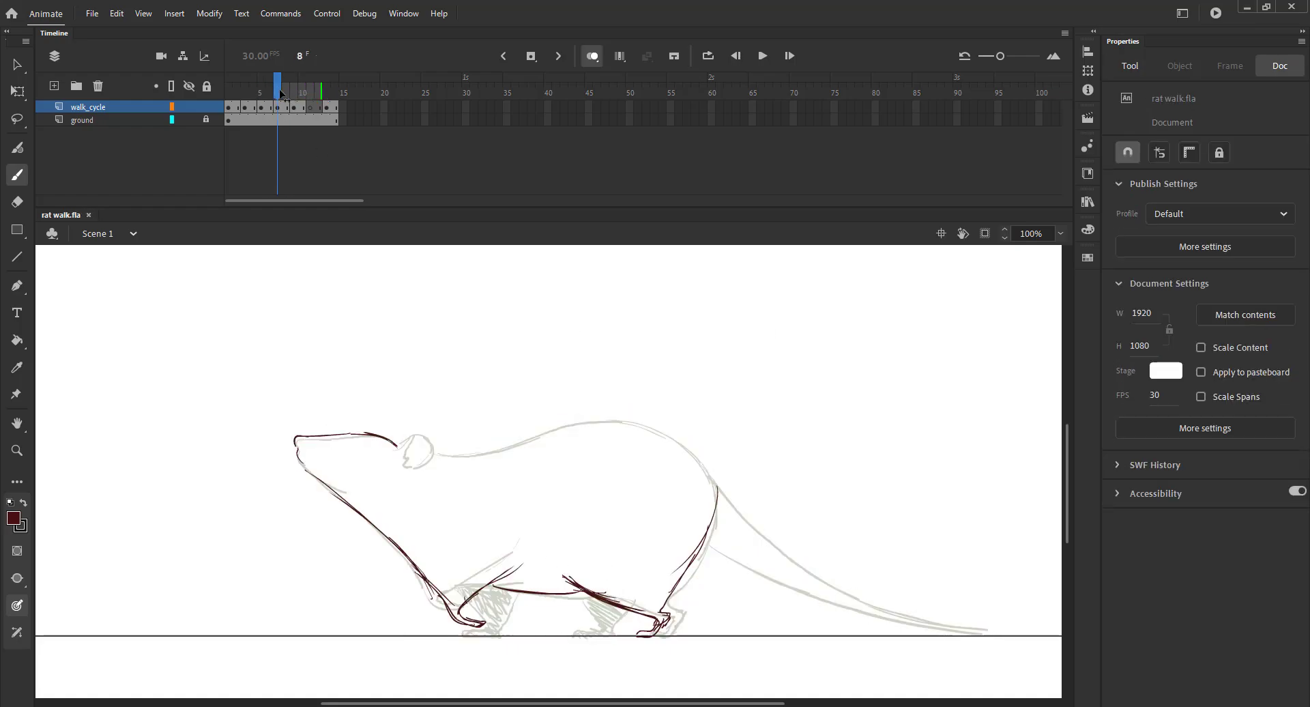
pyautogui.moveTo(649, 606); pyautogui.dragTo(614, 621)
# Step: Draw the back line and the tail's upper and lower lines down to the ground on frame 7, and save
pyautogui.moveTo(412, 452)
pyautogui.mouseDown()
pyautogui.moveTo(668, 436)
pyautogui.moveTo(738, 515)
pyautogui.mouseUp()
pyautogui.moveTo(824, 579); pyautogui.dragTo(1000, 632)
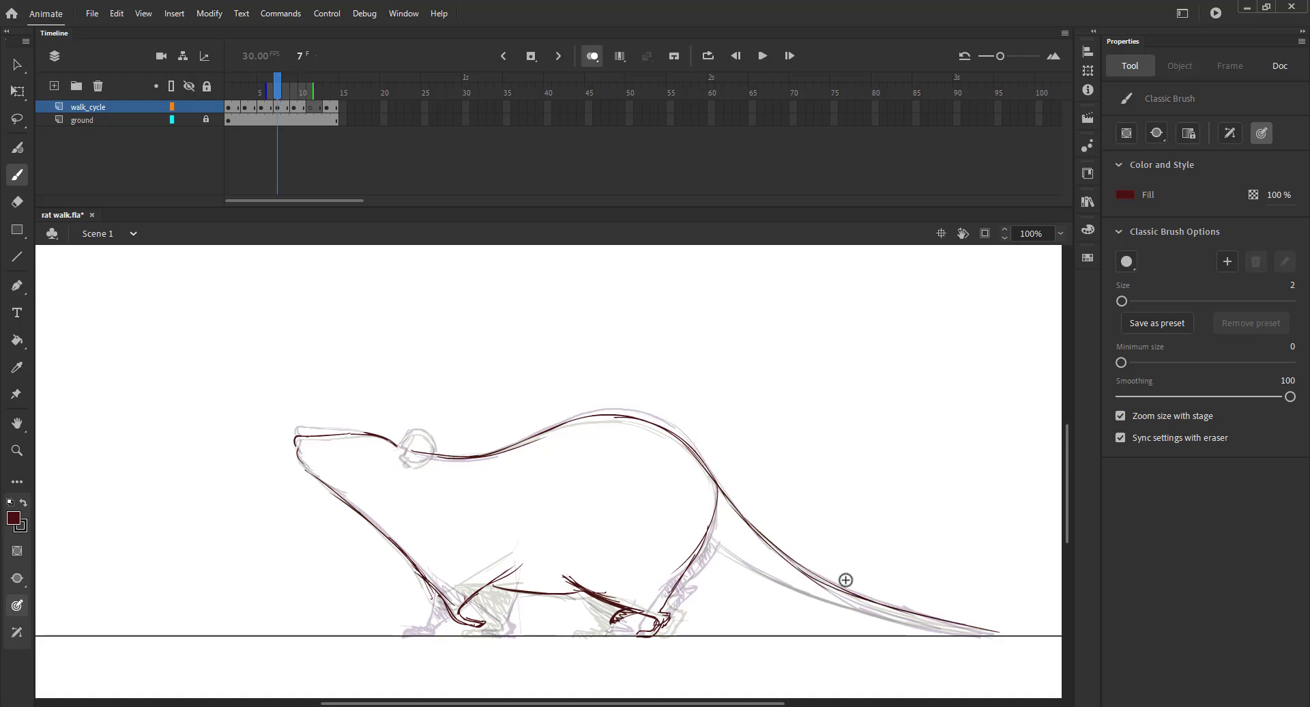
pyautogui.moveTo(776, 577); pyautogui.dragTo(999, 631)
pyautogui.hotkey('ctrl', 's')
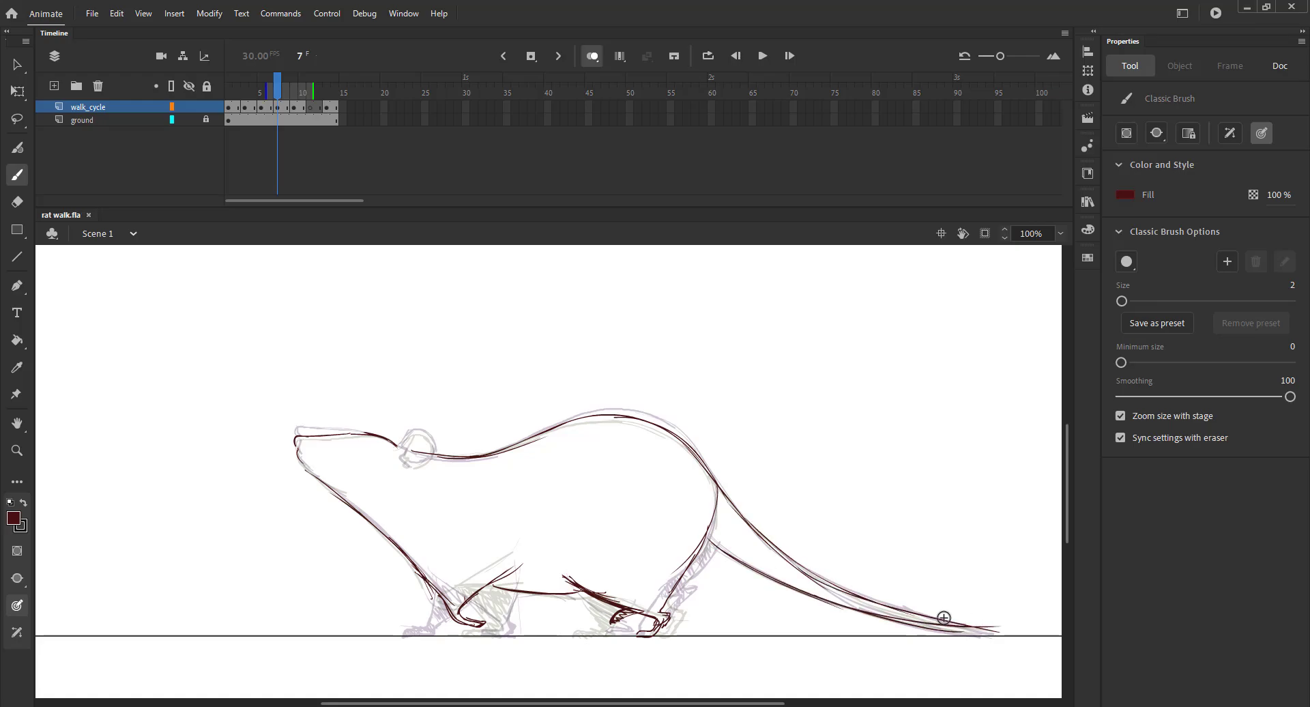
# Step: Add the hatched, planted far foreleg and the round ear to frame 7, and save the file
pyautogui.moveTo(279, 98); pyautogui.dragTo(281, 99)
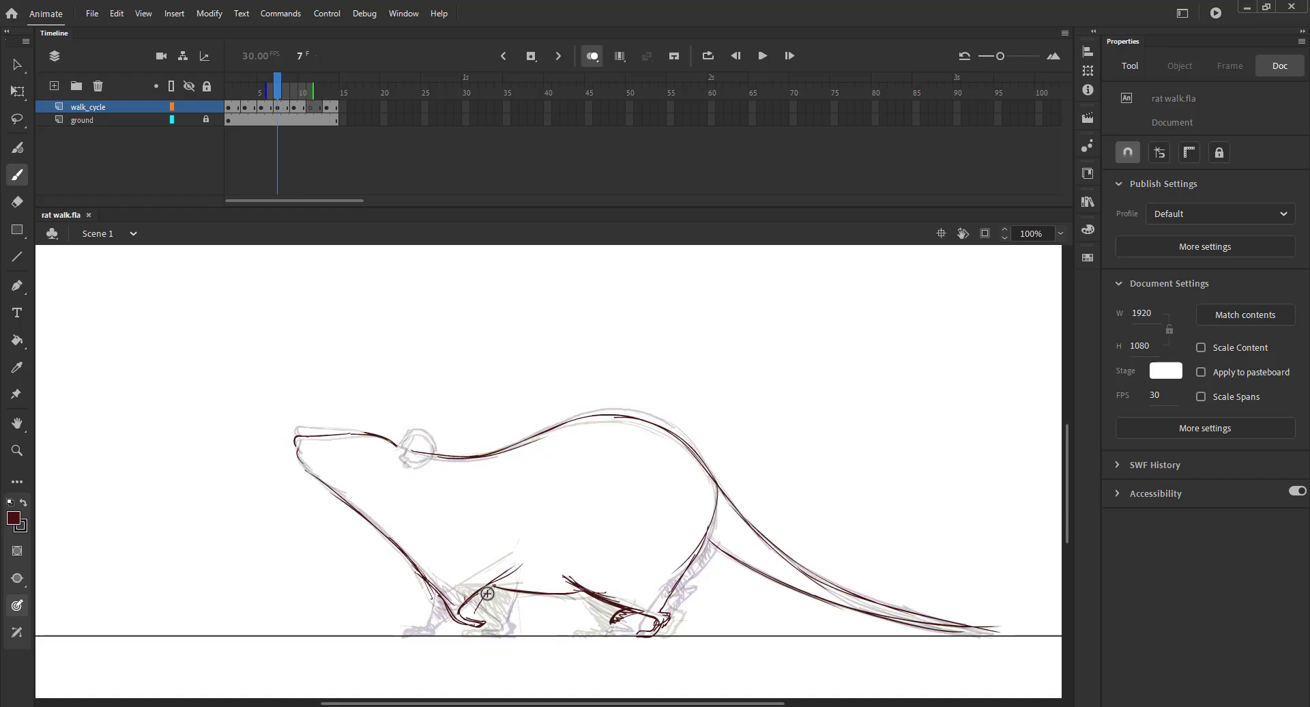
pyautogui.moveTo(487, 593); pyautogui.dragTo(471, 617)
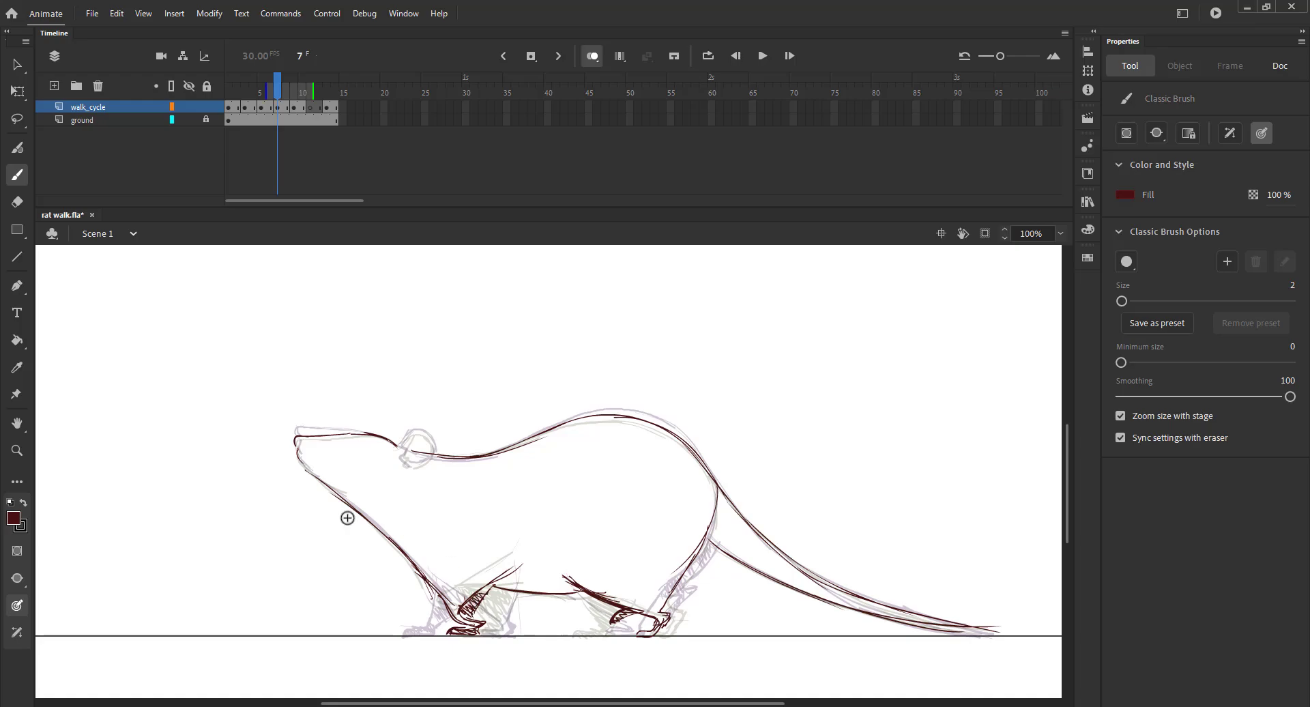
pyautogui.hotkey('ctrl', 's')
pyautogui.moveTo(411, 435); pyautogui.dragTo(409, 453)
pyautogui.hotkey('ctrl', 's')
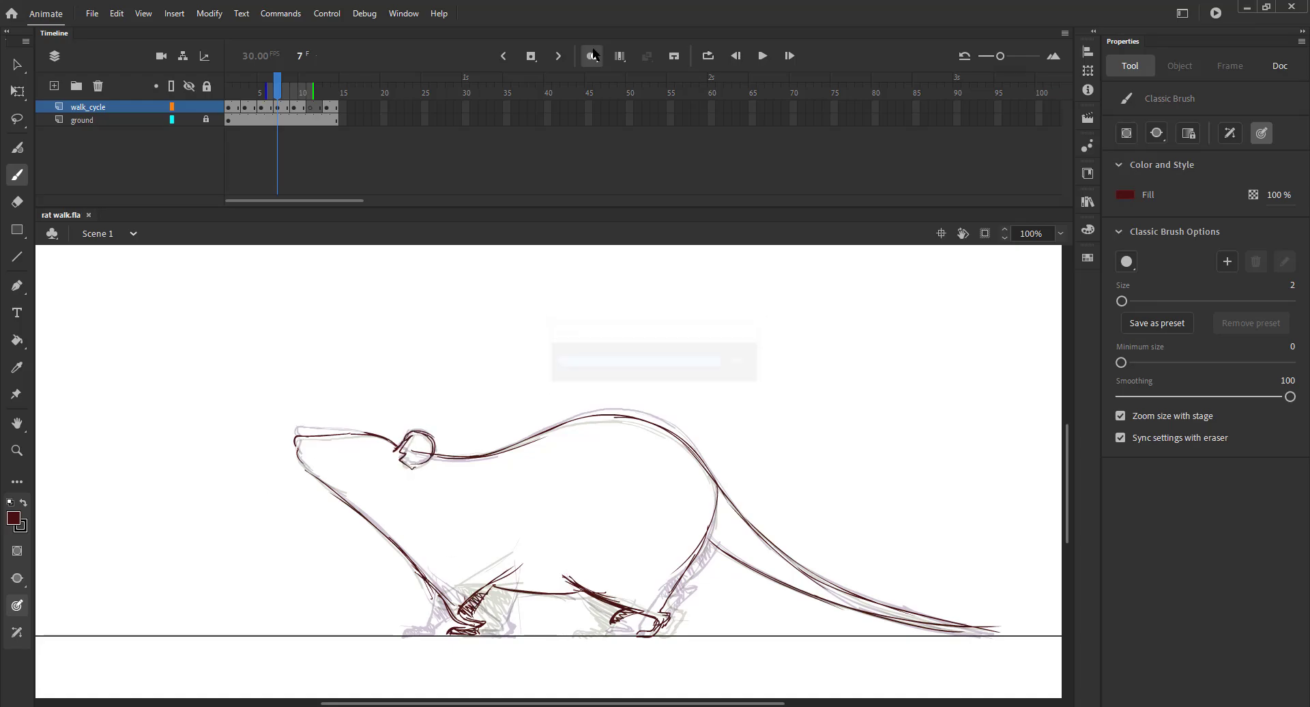
# Step: Play the walk cycle without onion skinning with the whole stage in view, and move on to frame 11
pyautogui.press('Return')
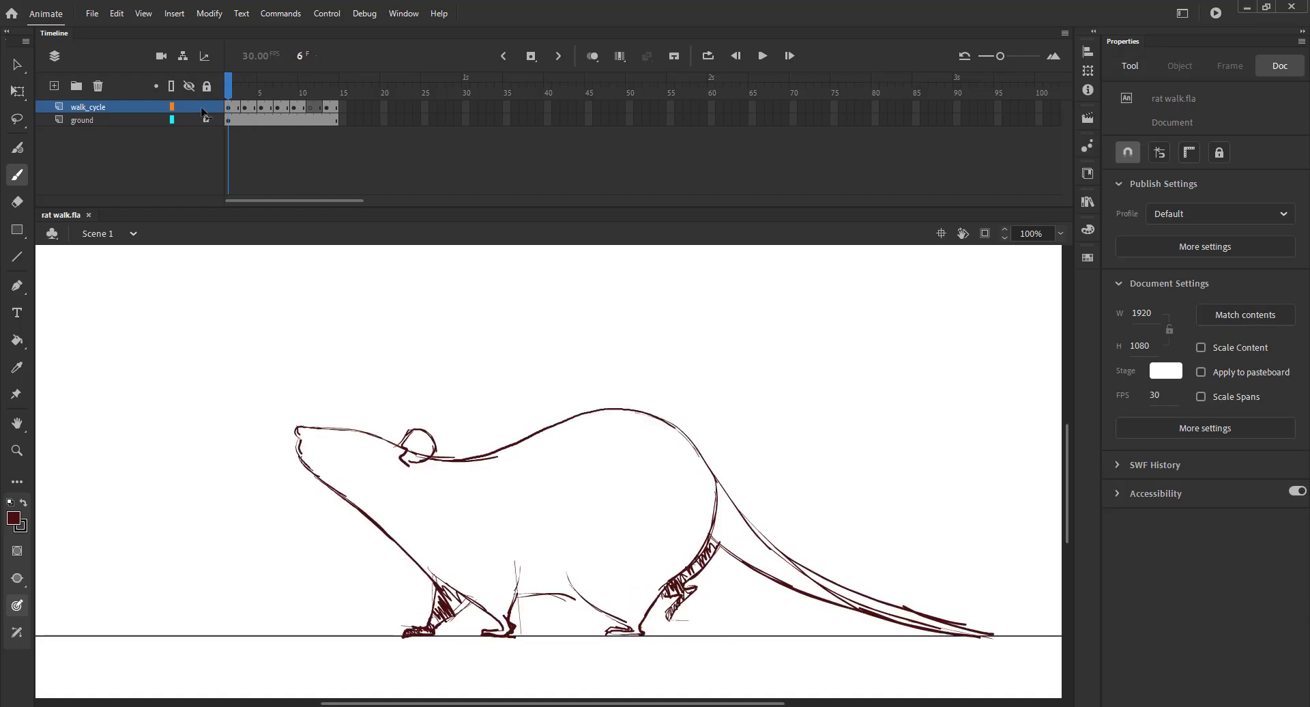
pyautogui.hotkey('ctrl', '2')
pyautogui.moveTo(228, 95); pyautogui.dragTo(310, 95)
# Step: With onion skinning on and the view enlarged on the rat, brush the top of the head, nose and throat on frame 11
pyautogui.click(593, 56)
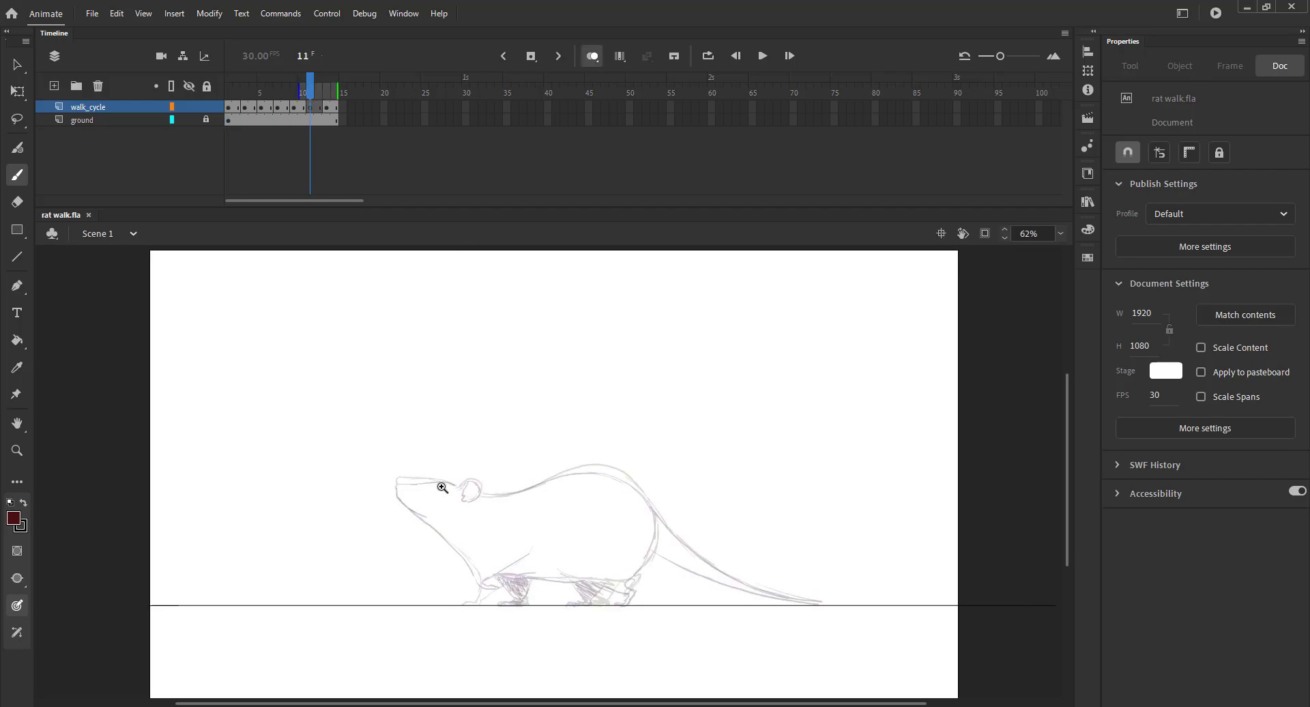
pyautogui.moveTo(341, 429); pyautogui.dragTo(847, 616)
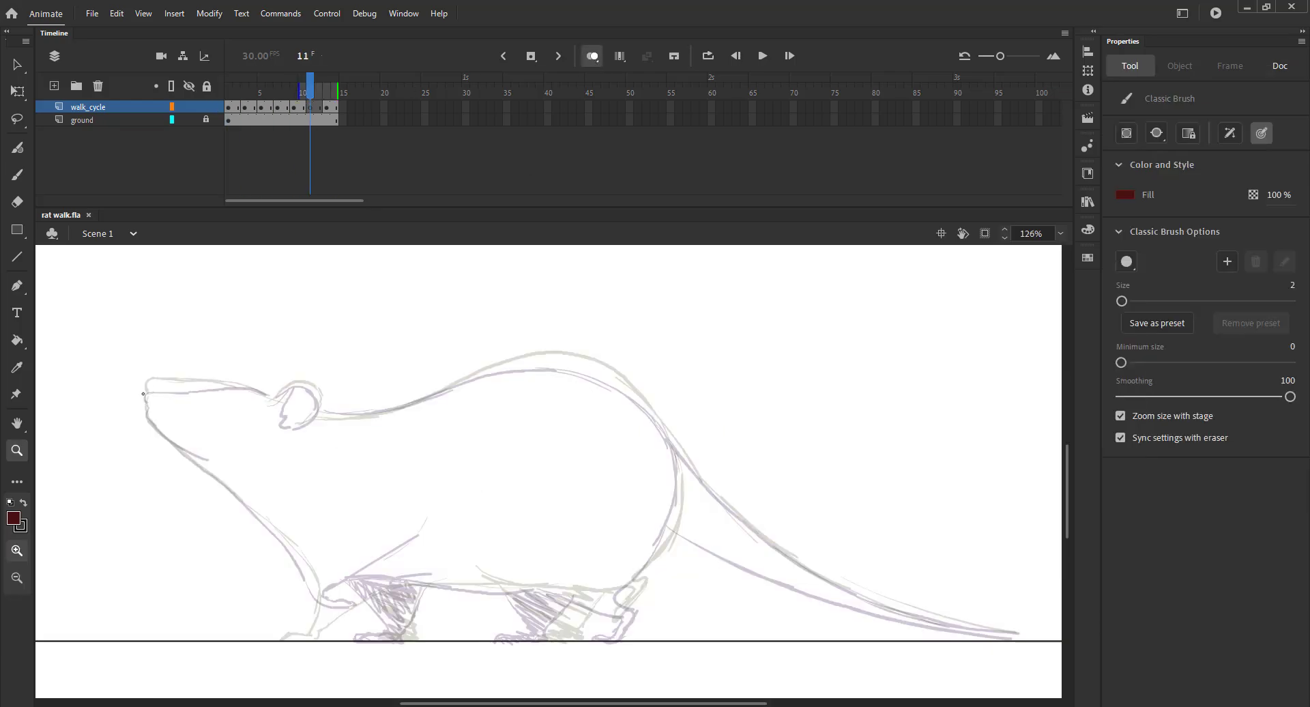
pyautogui.press('b')
pyautogui.moveTo(143, 393)
pyautogui.mouseDown()
pyautogui.moveTo(196, 384)
pyautogui.moveTo(146, 402)
pyautogui.mouseUp()
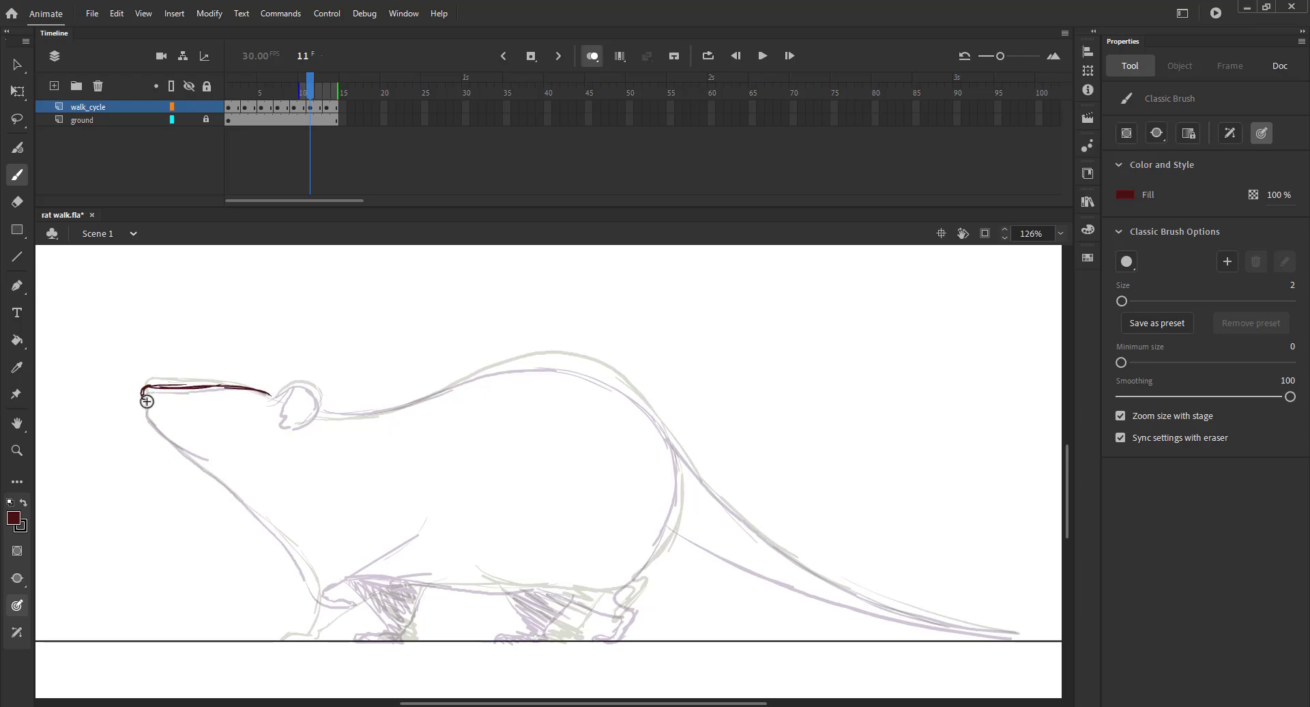
pyautogui.moveTo(230, 489); pyautogui.dragTo(312, 584)
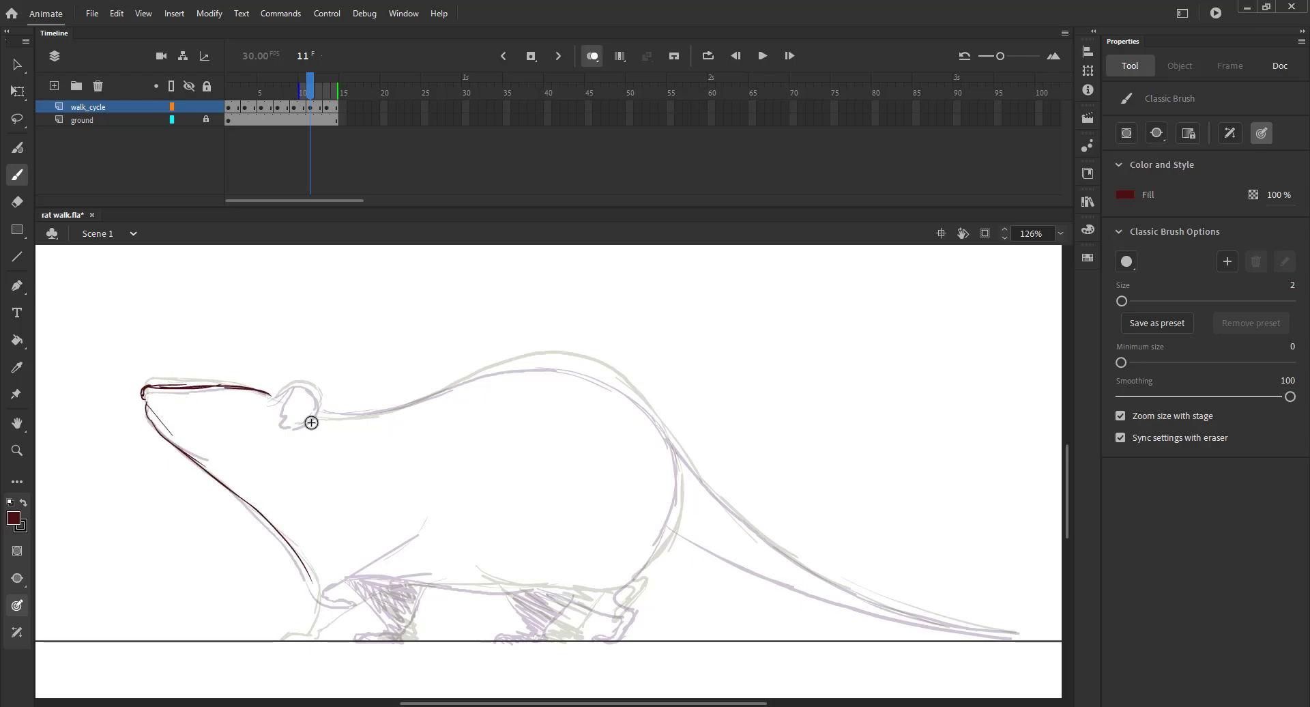
pyautogui.moveTo(311, 95)
pyautogui.mouseDown()
pyautogui.moveTo(295, 95)
pyautogui.moveTo(313, 96)
pyautogui.mouseUp()
# Step: Draw the lifted near foreleg, the hatched, planted far foreleg and the start of the belly line on frame 11
pyautogui.moveTo(303, 561); pyautogui.dragTo(315, 593)
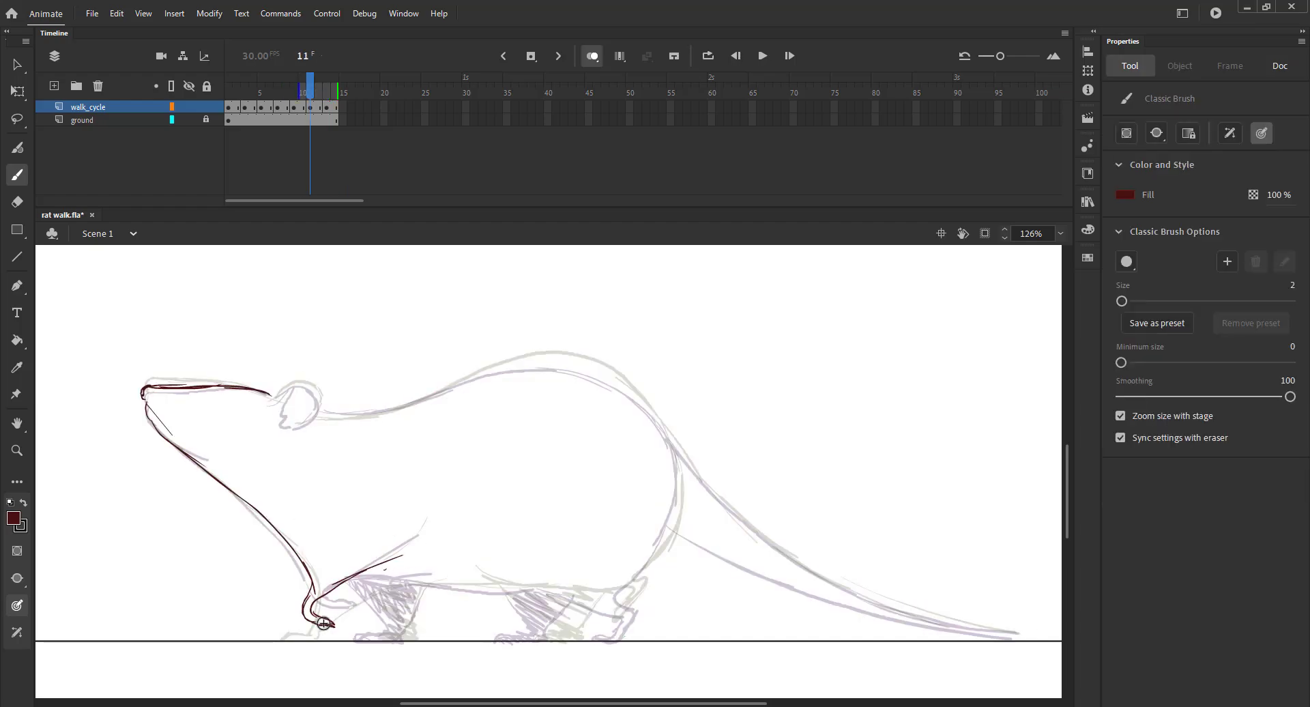
pyautogui.moveTo(310, 95); pyautogui.dragTo(310, 101)
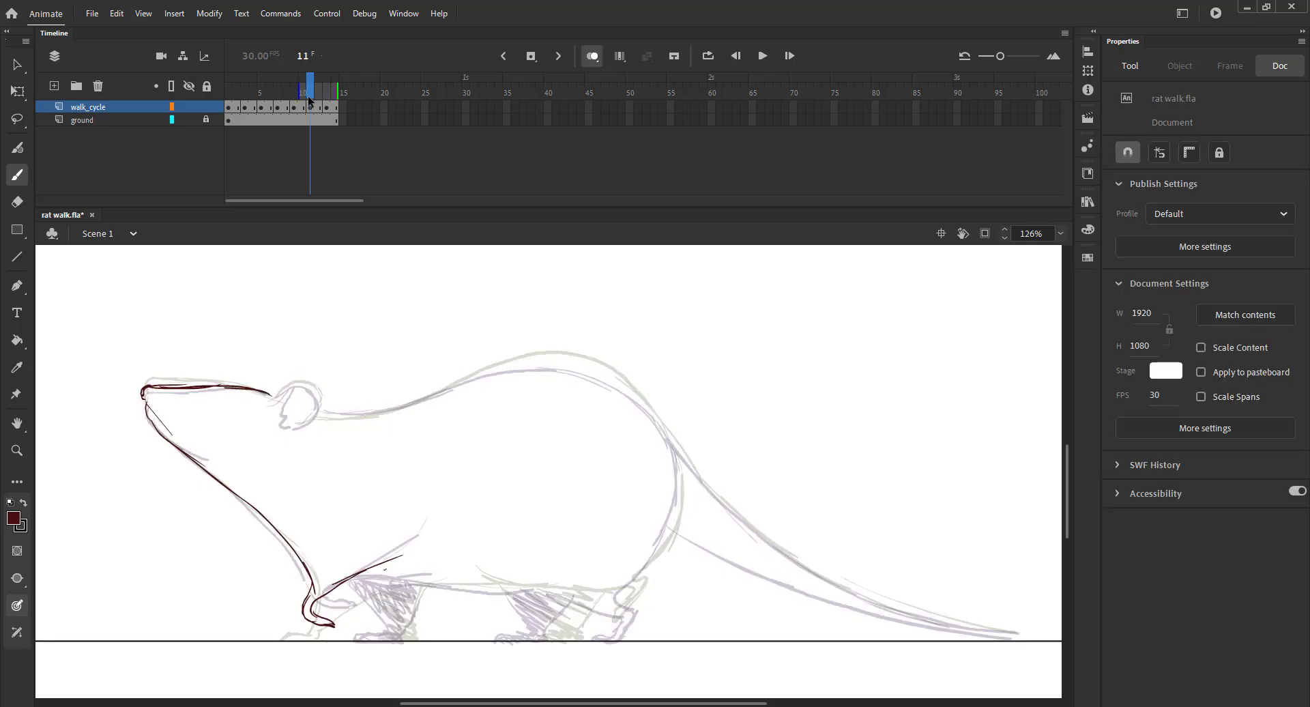
pyautogui.moveTo(341, 574)
pyautogui.mouseDown()
pyautogui.moveTo(403, 637)
pyautogui.moveTo(418, 581)
pyautogui.moveTo(528, 582)
pyautogui.moveTo(401, 617)
pyautogui.moveTo(421, 581)
pyautogui.mouseUp()
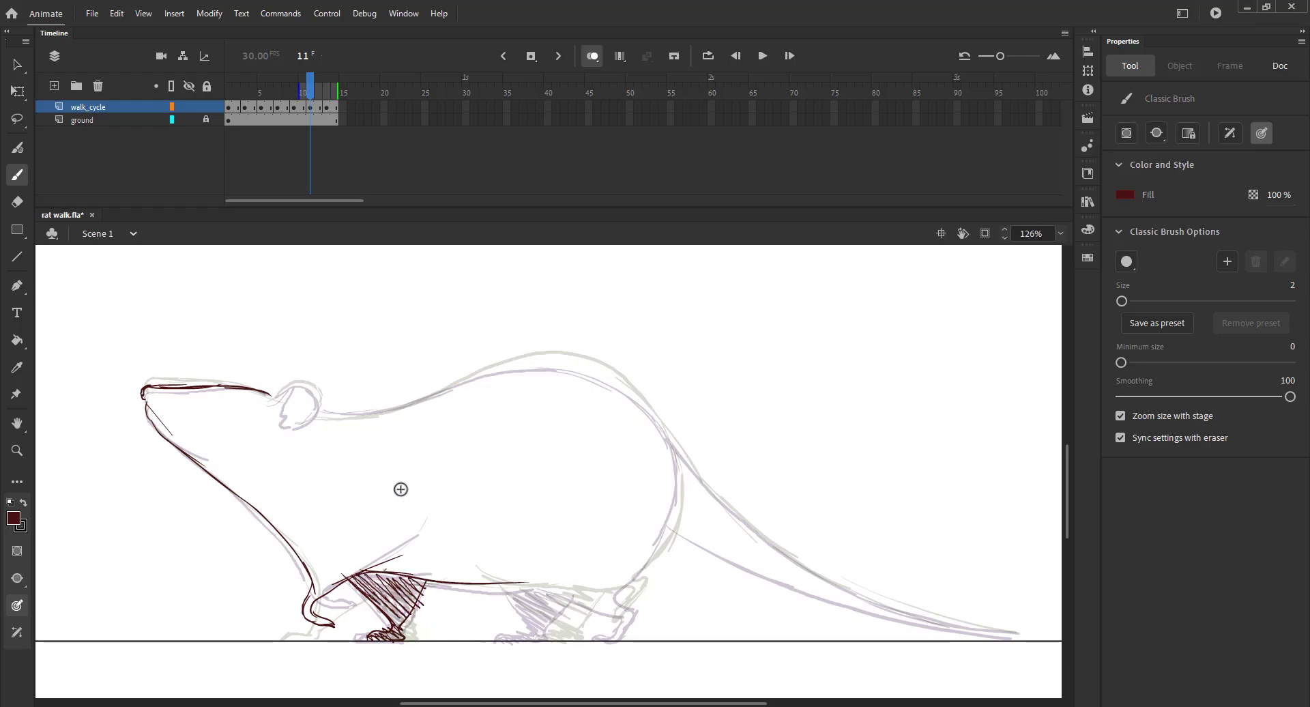
pyautogui.moveTo(309, 87); pyautogui.dragTo(310, 87)
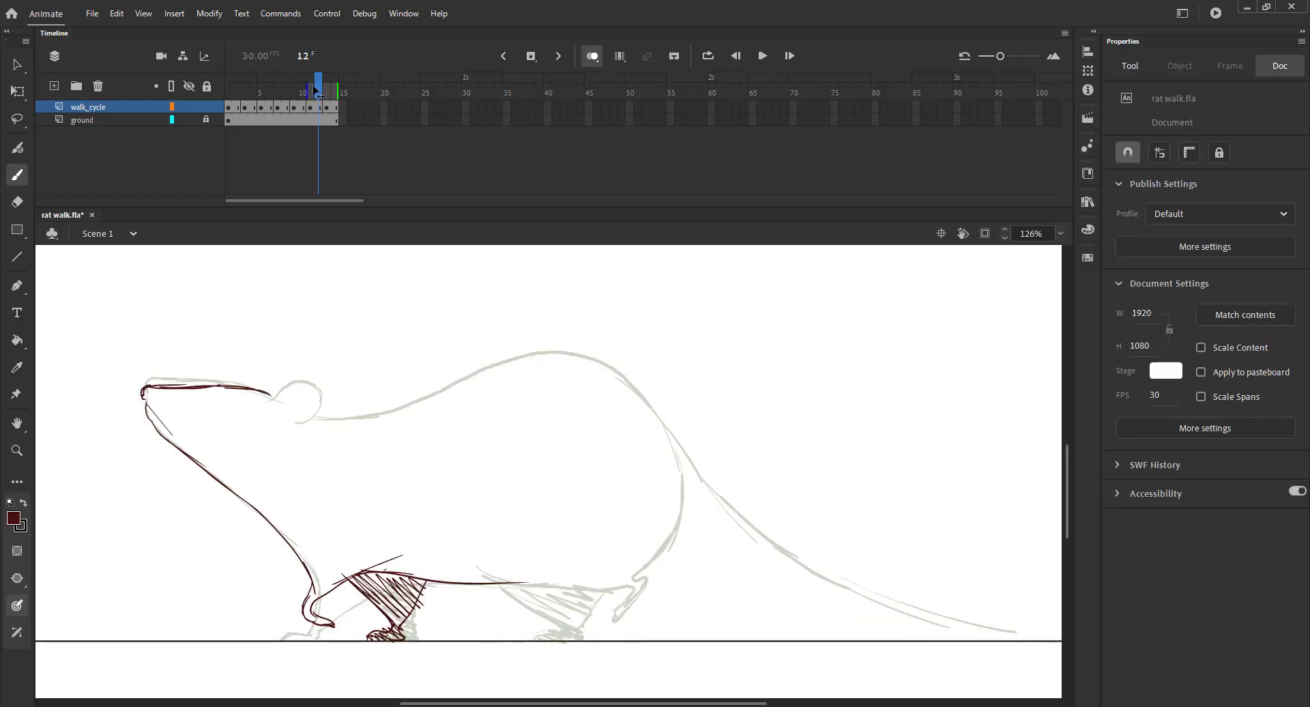
# Step: Draw the rear belly line and both hind legs on frame 11, and check the motion briefly without onion skinning
pyautogui.moveTo(510, 579); pyautogui.dragTo(586, 595)
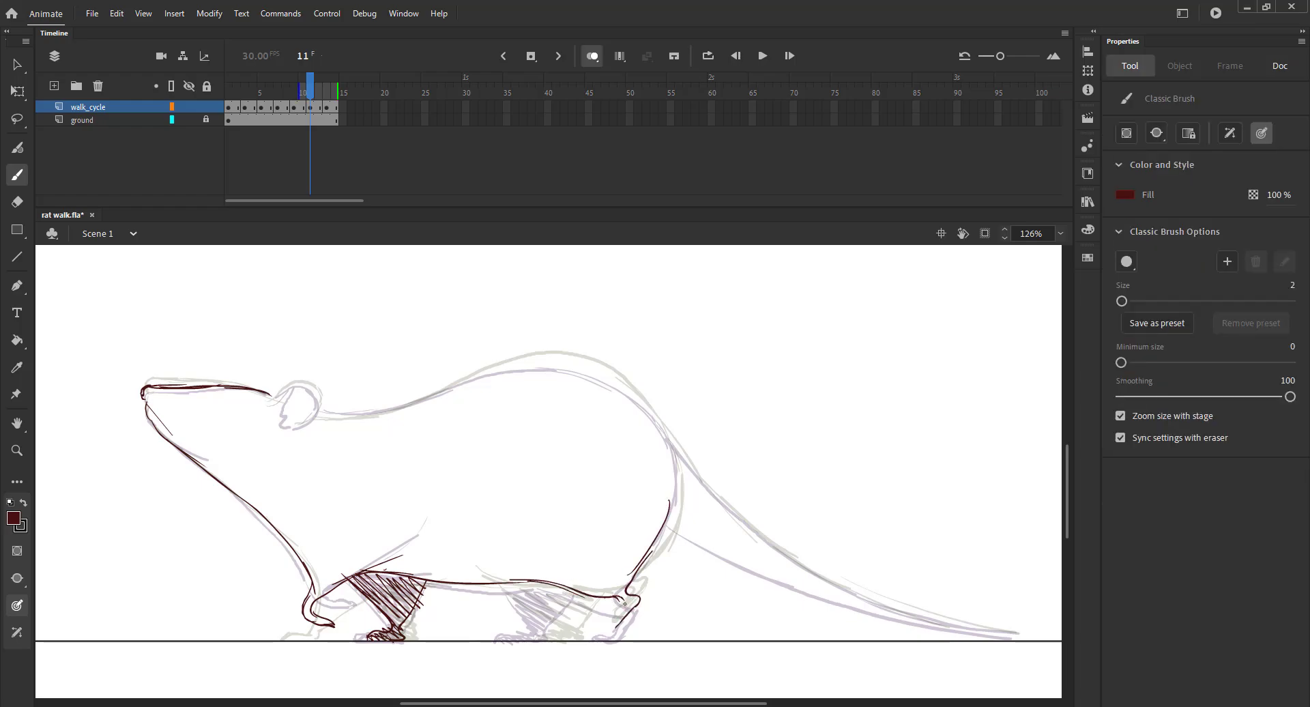
pyautogui.moveTo(510, 584); pyautogui.dragTo(549, 628)
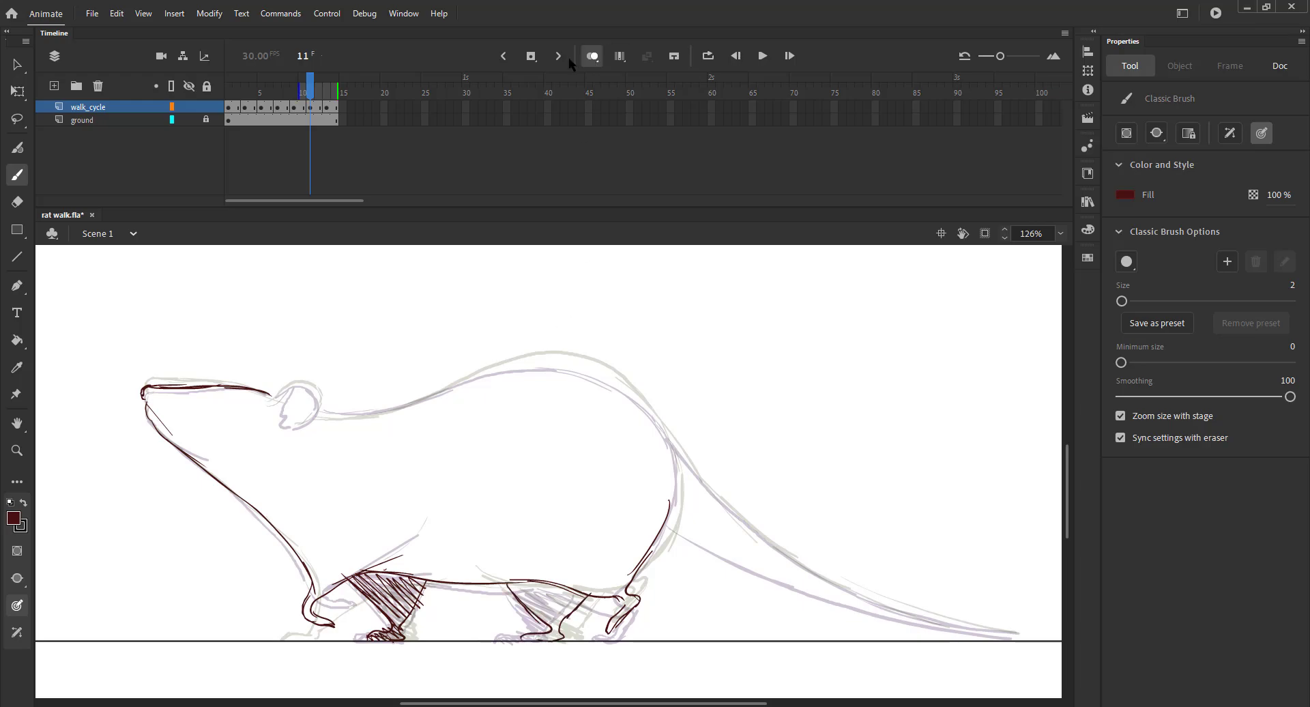
pyautogui.click(592, 56)
pyautogui.press('Return')
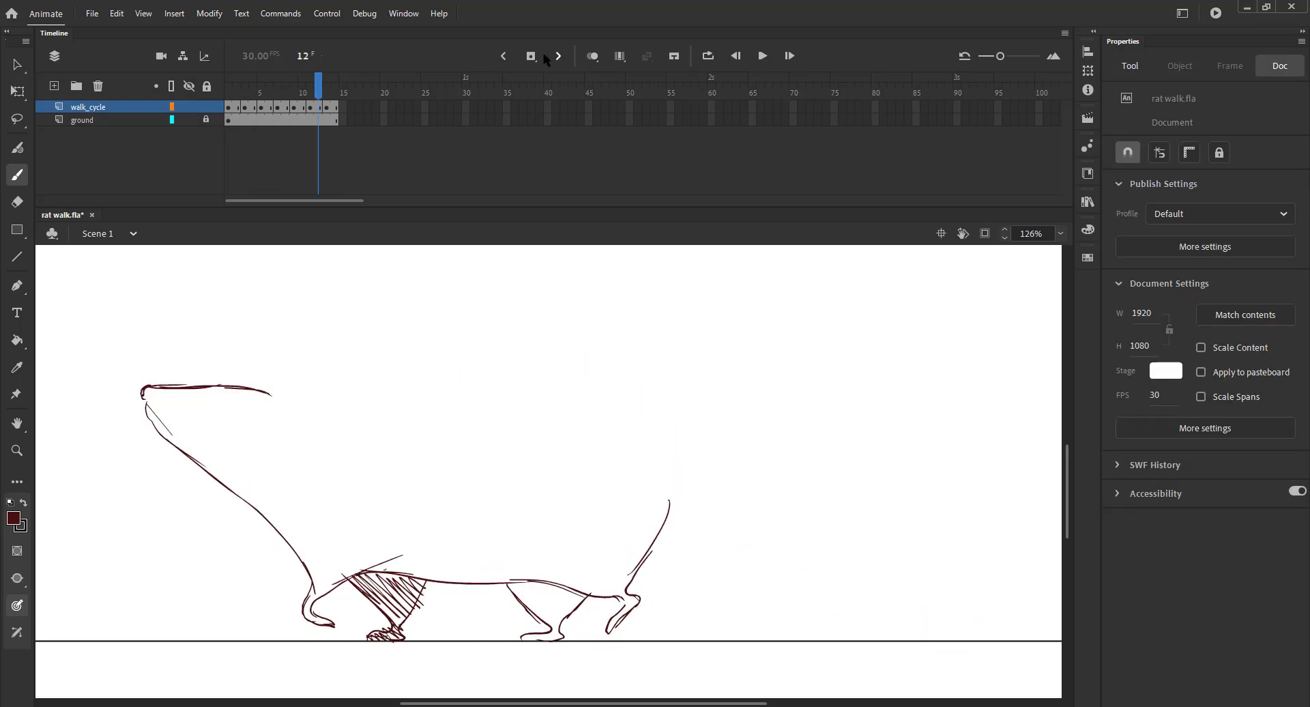
pyautogui.click(593, 56)
pyautogui.click(310, 93)
# Step: Draw the ear, back, tail and rump on frame 11, hatch the planted far hind leg, and save
pyautogui.moveTo(273, 394)
pyautogui.mouseDown()
pyautogui.moveTo(303, 383)
pyautogui.moveTo(379, 410)
pyautogui.moveTo(547, 363)
pyautogui.moveTo(576, 369)
pyautogui.moveTo(841, 584)
pyautogui.moveTo(1017, 633)
pyautogui.mouseUp()
pyautogui.moveTo(664, 525)
pyautogui.mouseDown()
pyautogui.moveTo(839, 603)
pyautogui.moveTo(1019, 633)
pyautogui.mouseUp()
pyautogui.moveTo(672, 468); pyautogui.dragTo(626, 579)
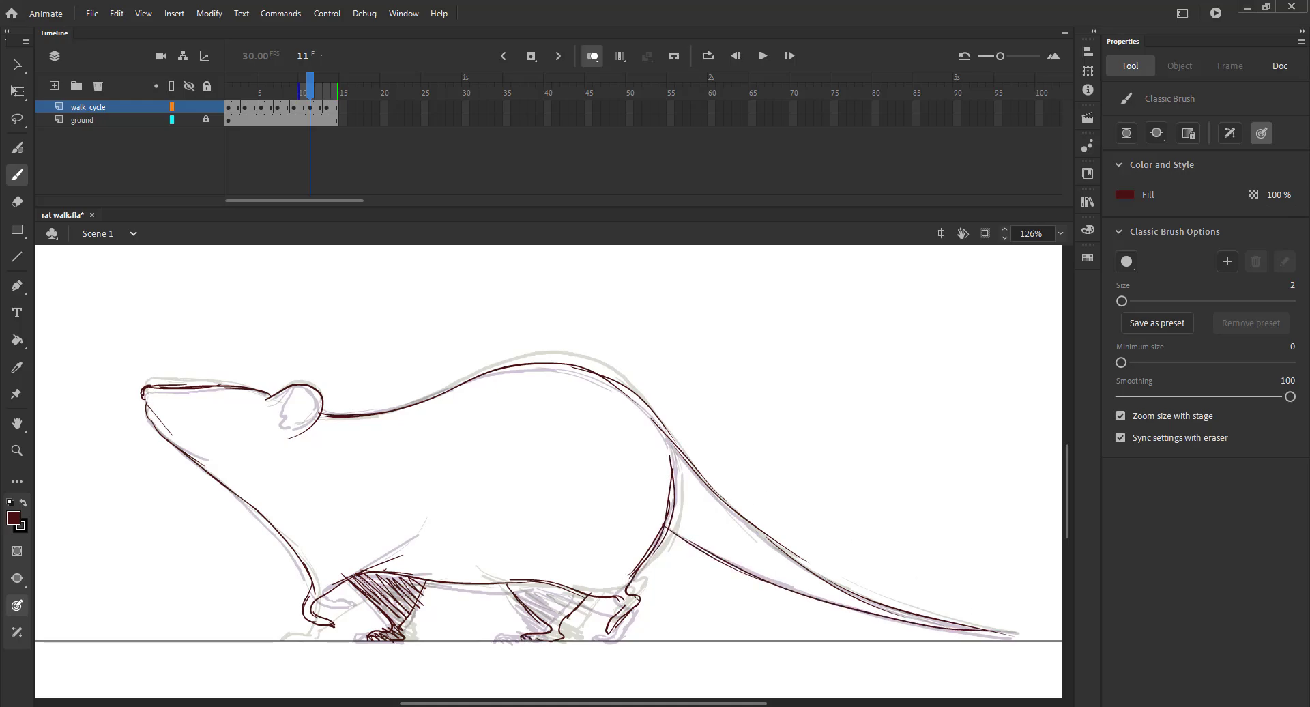
pyautogui.moveTo(528, 604)
pyautogui.mouseDown()
pyautogui.moveTo(558, 602)
pyautogui.moveTo(562, 572)
pyautogui.mouseUp()
pyautogui.hotkey('ctrl', 's')
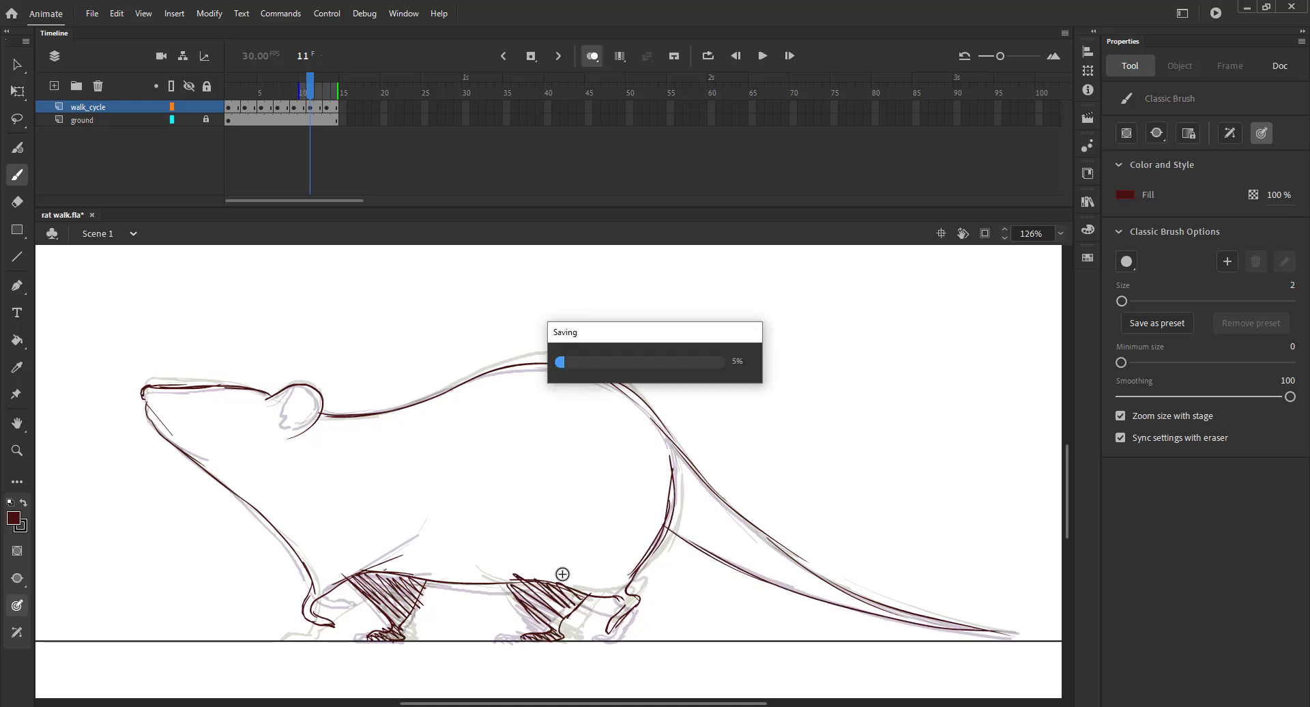
# Step: Play the walk cycle without onion skinning and return to frame 1
pyautogui.press('Return')
pyautogui.click(232, 93)
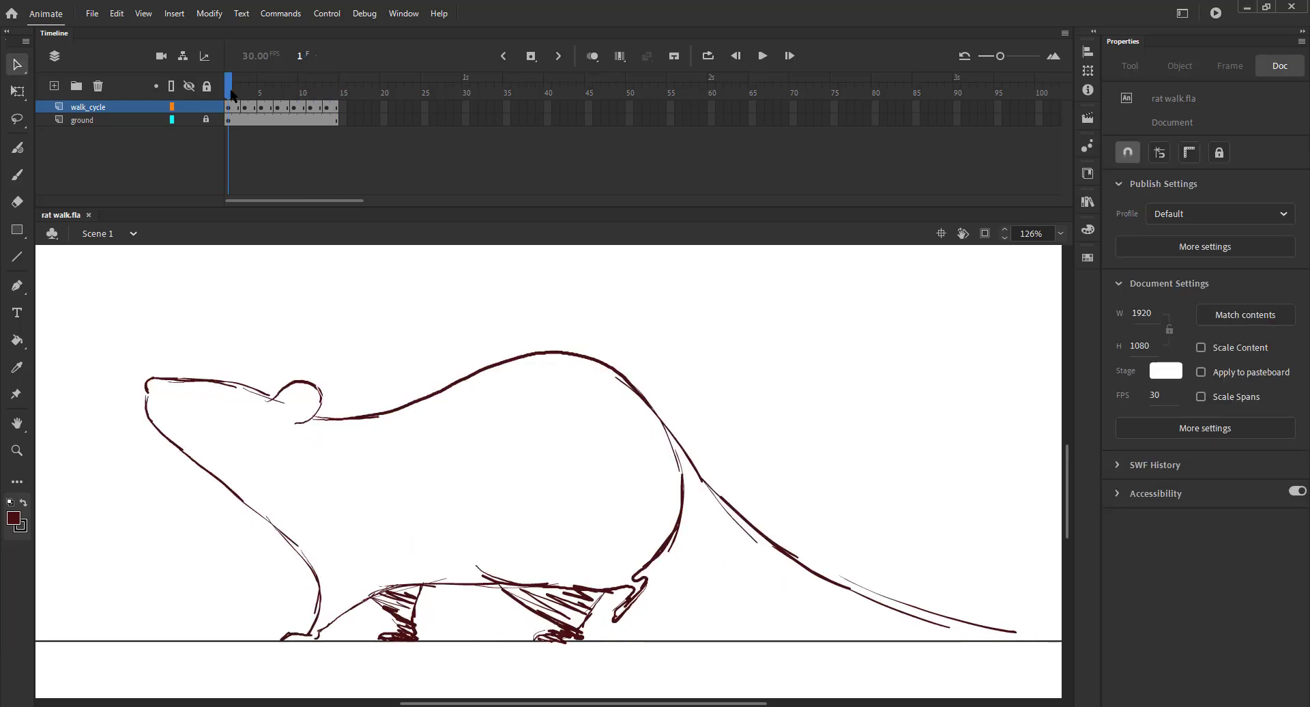
# Step: Copy the walk_cycle layer's frame 1 keyframe to frame 17, save, and turn on onion skinning at frame 15
pyautogui.click(230, 107)
pyautogui.moveTo(229, 108)
pyautogui.mouseDown()
pyautogui.moveTo(355, 109)
pyautogui.moveTo(343, 93)
pyautogui.mouseUp()
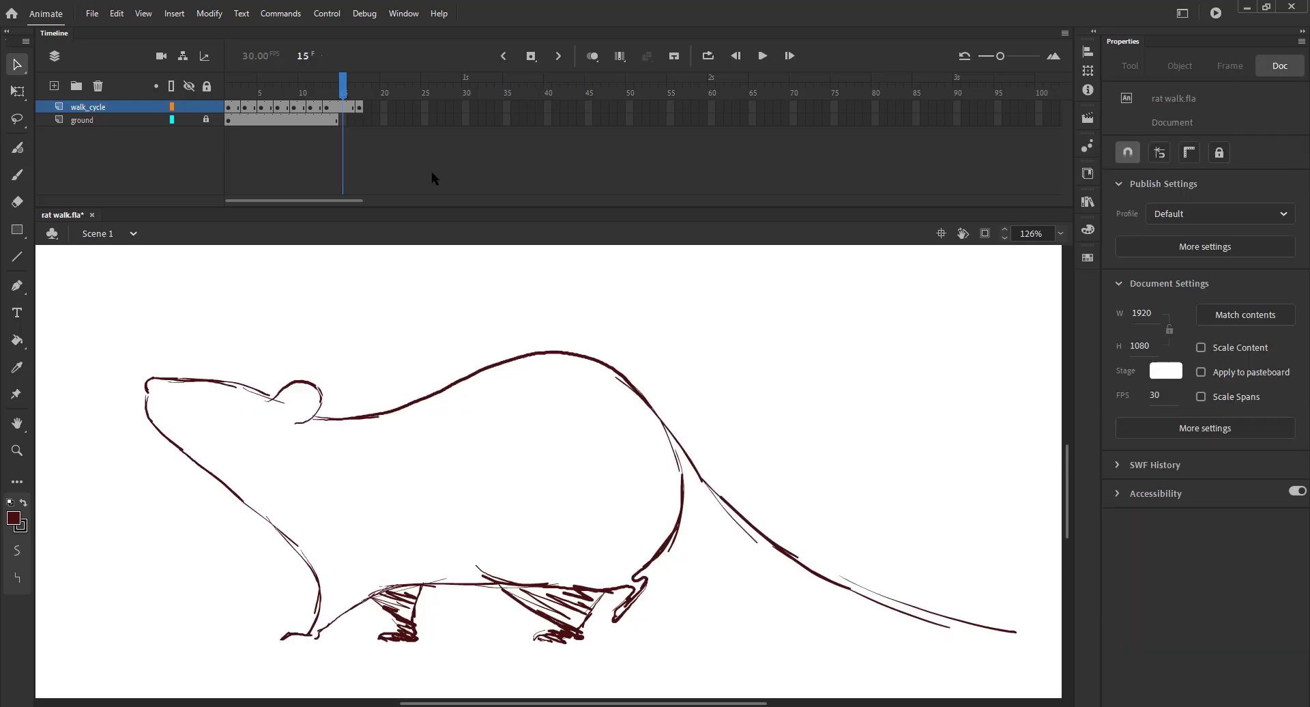
pyautogui.hotkey('ctrl', 's')
pyautogui.click(593, 56)
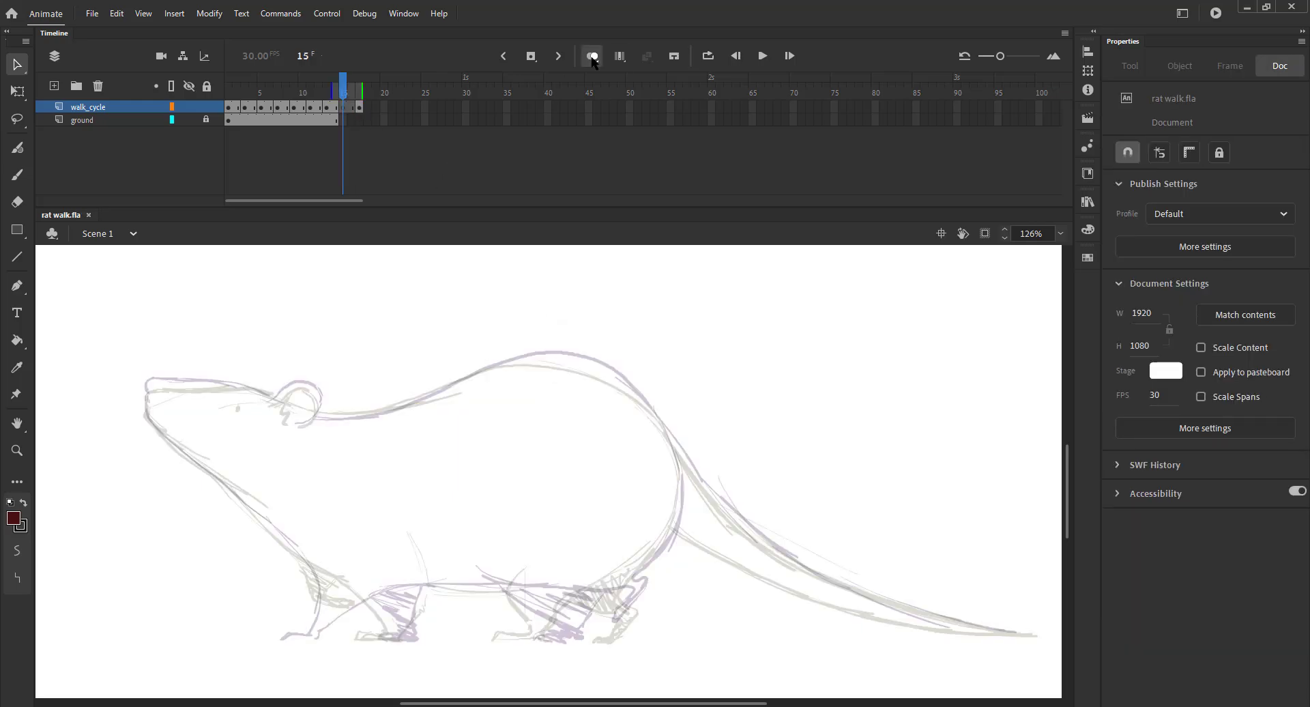
# Step: Draw the head top, ear, back, tail upper line and throat on frame 15 of walk_cycle, and save
pyautogui.press('b')
pyautogui.moveTo(144, 390)
pyautogui.mouseDown()
pyautogui.moveTo(208, 383)
pyautogui.moveTo(284, 412)
pyautogui.moveTo(386, 414)
pyautogui.mouseUp()
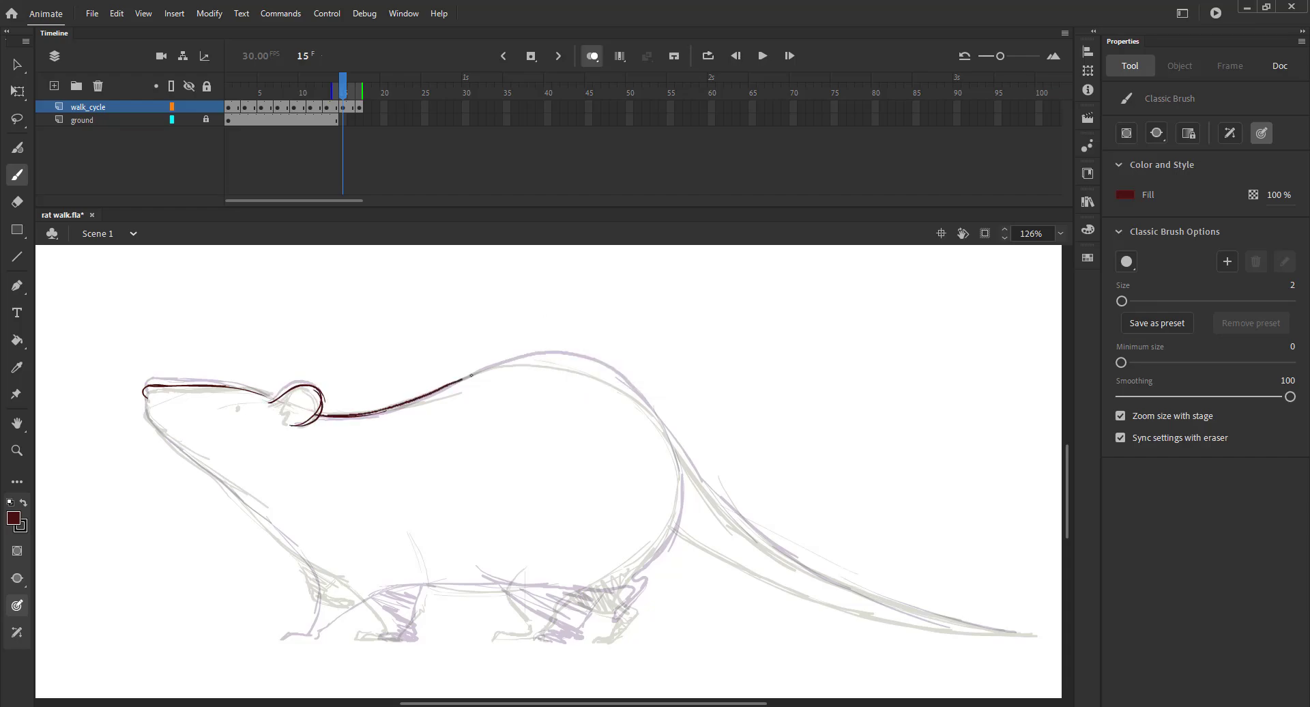
pyautogui.moveTo(471, 375)
pyautogui.mouseDown()
pyautogui.moveTo(526, 360)
pyautogui.moveTo(594, 375)
pyautogui.moveTo(651, 420)
pyautogui.mouseUp()
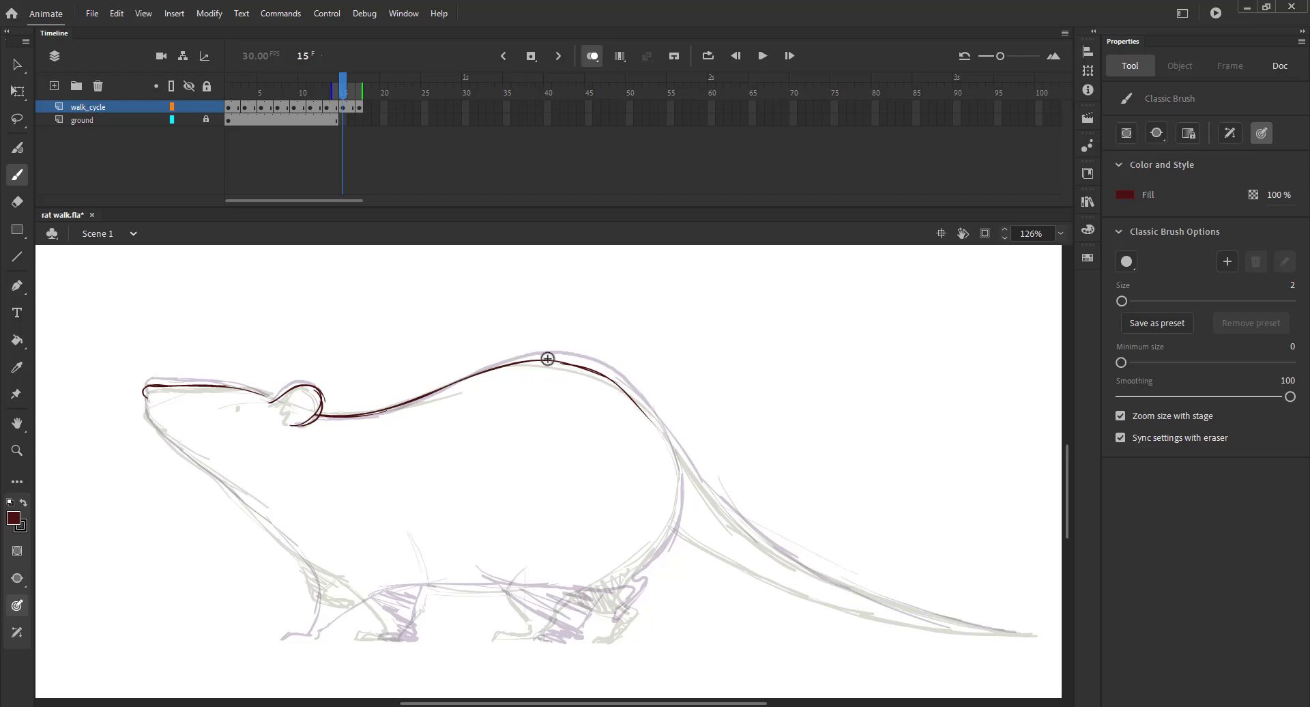
pyautogui.hotkey('ctrl', 'z')
pyautogui.moveTo(548, 359); pyautogui.dragTo(643, 405)
pyautogui.moveTo(569, 361)
pyautogui.mouseDown()
pyautogui.moveTo(635, 394)
pyautogui.moveTo(727, 500)
pyautogui.moveTo(712, 490)
pyautogui.moveTo(826, 576)
pyautogui.moveTo(1011, 635)
pyautogui.mouseUp()
pyautogui.moveTo(837, 580); pyautogui.dragTo(940, 612)
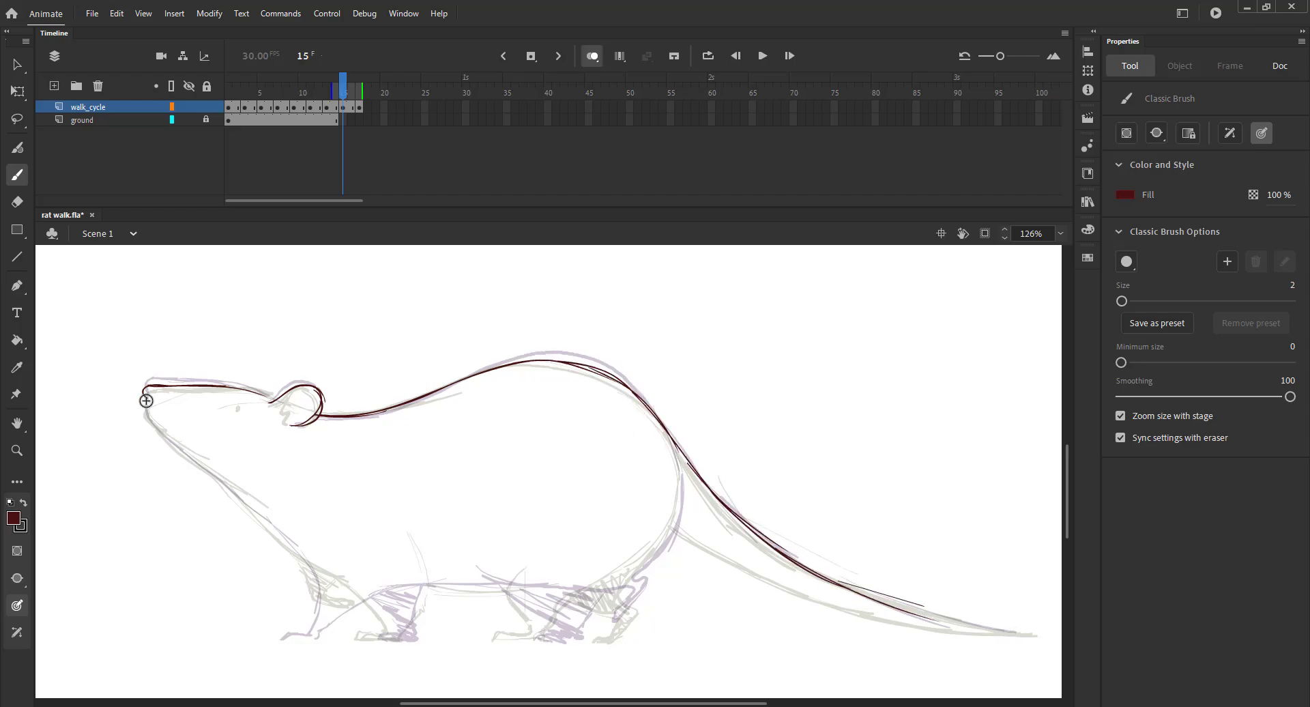
pyautogui.moveTo(146, 401); pyautogui.dragTo(295, 546)
pyautogui.hotkey('ctrl', 's')
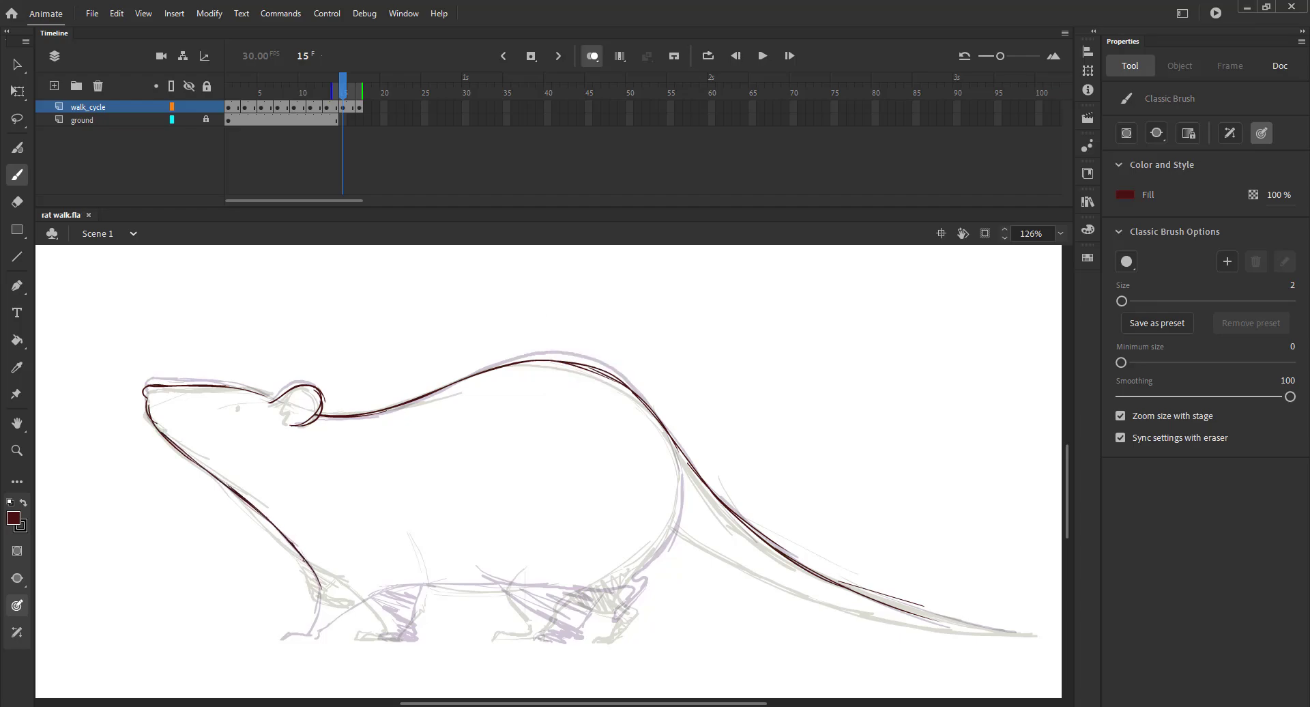
# Step: Draw the front leg and the belly line behind it on frame 15, and test the movie
pyautogui.moveTo(334, 101)
pyautogui.mouseDown()
pyautogui.moveTo(354, 95)
pyautogui.moveTo(343, 95)
pyautogui.mouseUp()
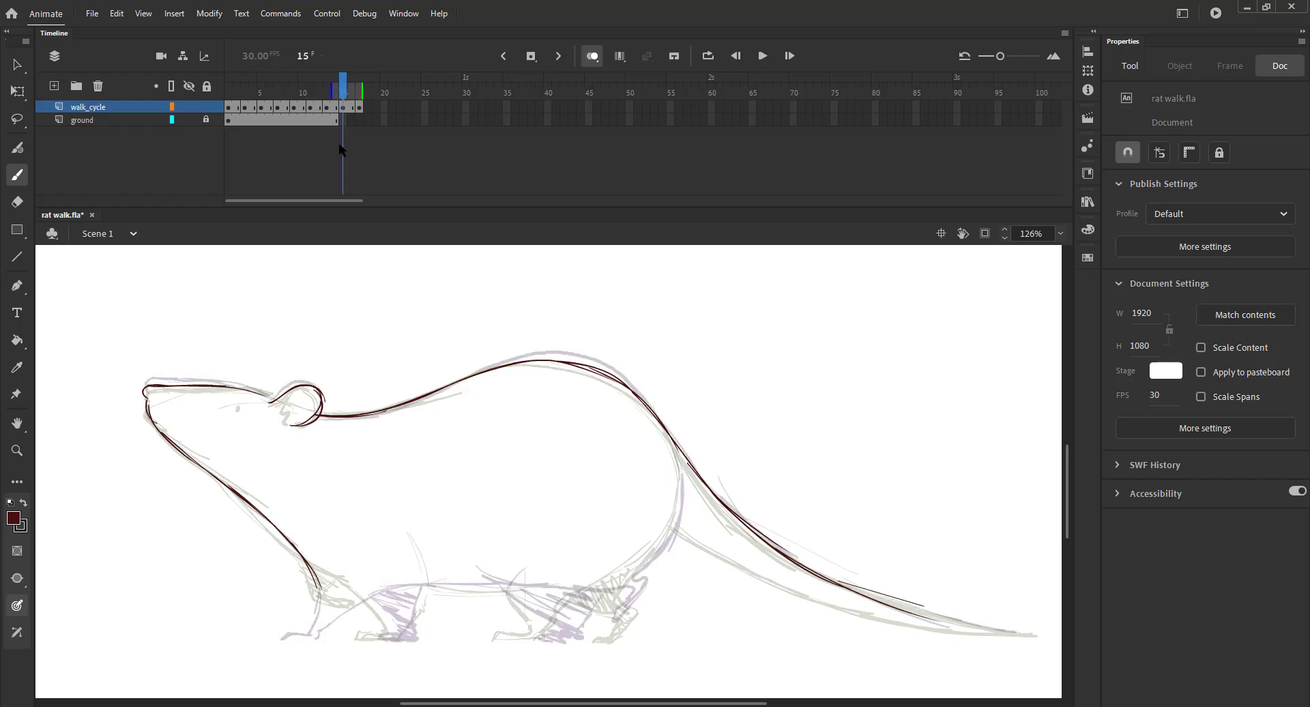
pyautogui.moveTo(303, 556); pyautogui.dragTo(359, 613)
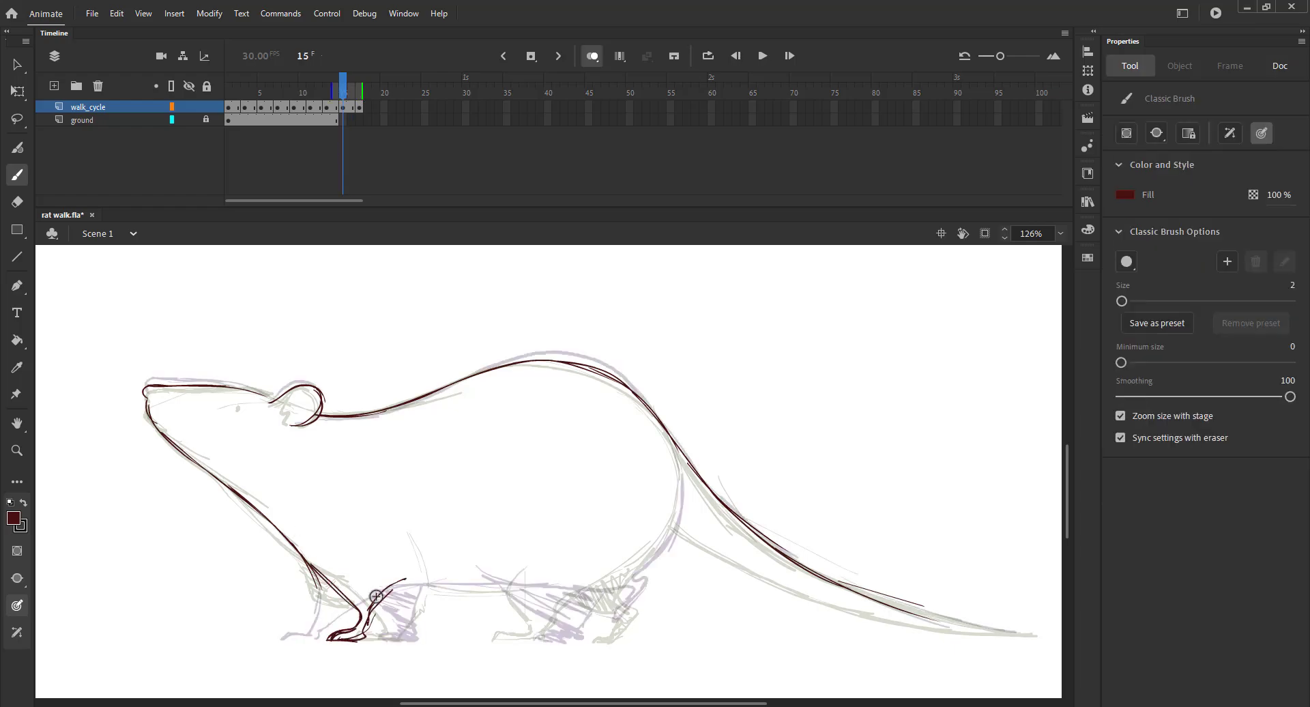
pyautogui.moveTo(392, 584); pyautogui.dragTo(507, 579)
pyautogui.hotkey('ctrl', 'Return')
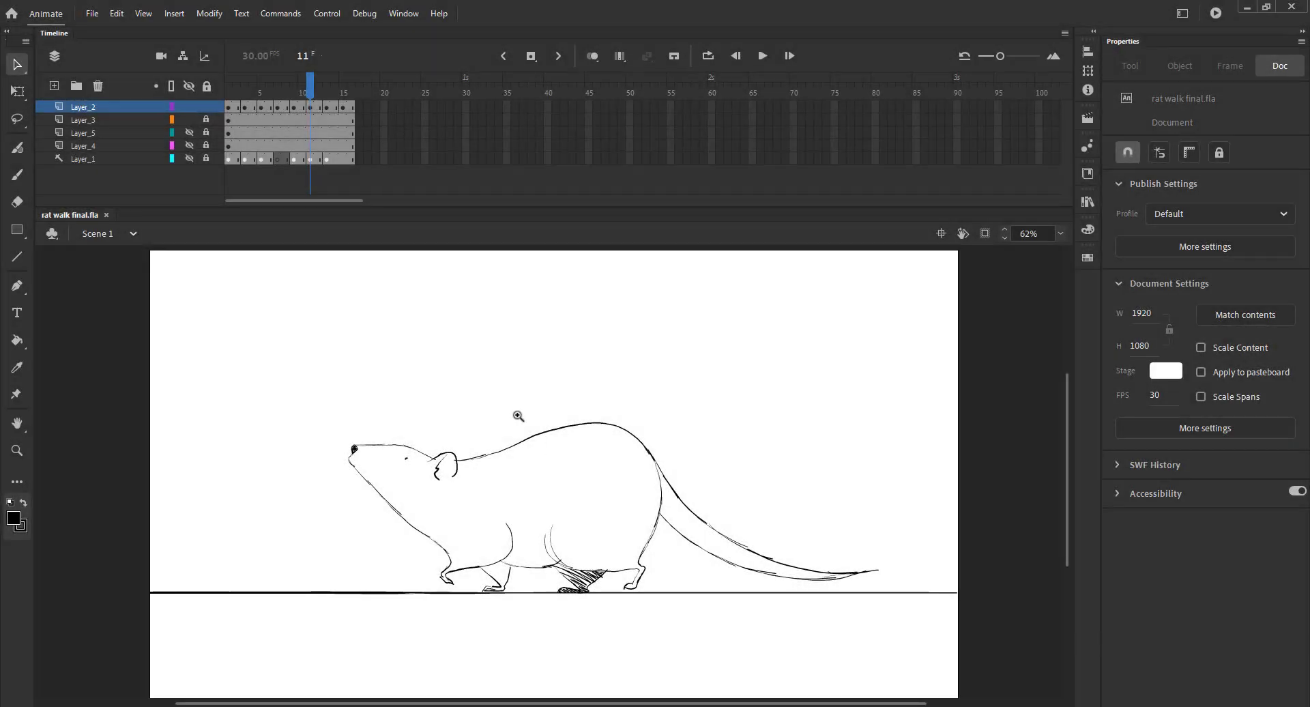
# Step: Lasso the tail on frame 1 of Layer_2 in rat walk final.fla and delete it
pyautogui.press('z')
pyautogui.moveTo(501, 401); pyautogui.dragTo(909, 635)
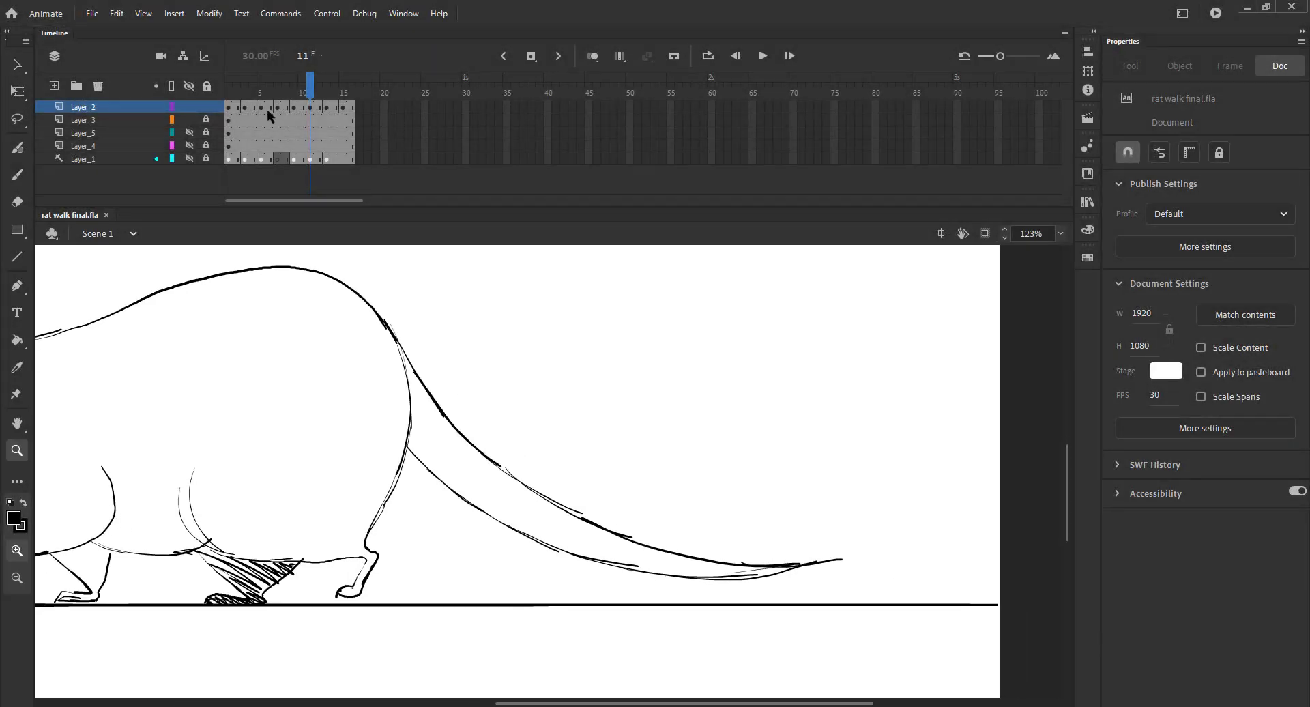
pyautogui.moveTo(236, 93); pyautogui.dragTo(206, 90)
pyautogui.press('l')
pyautogui.moveTo(393, 311); pyautogui.dragTo(404, 346)
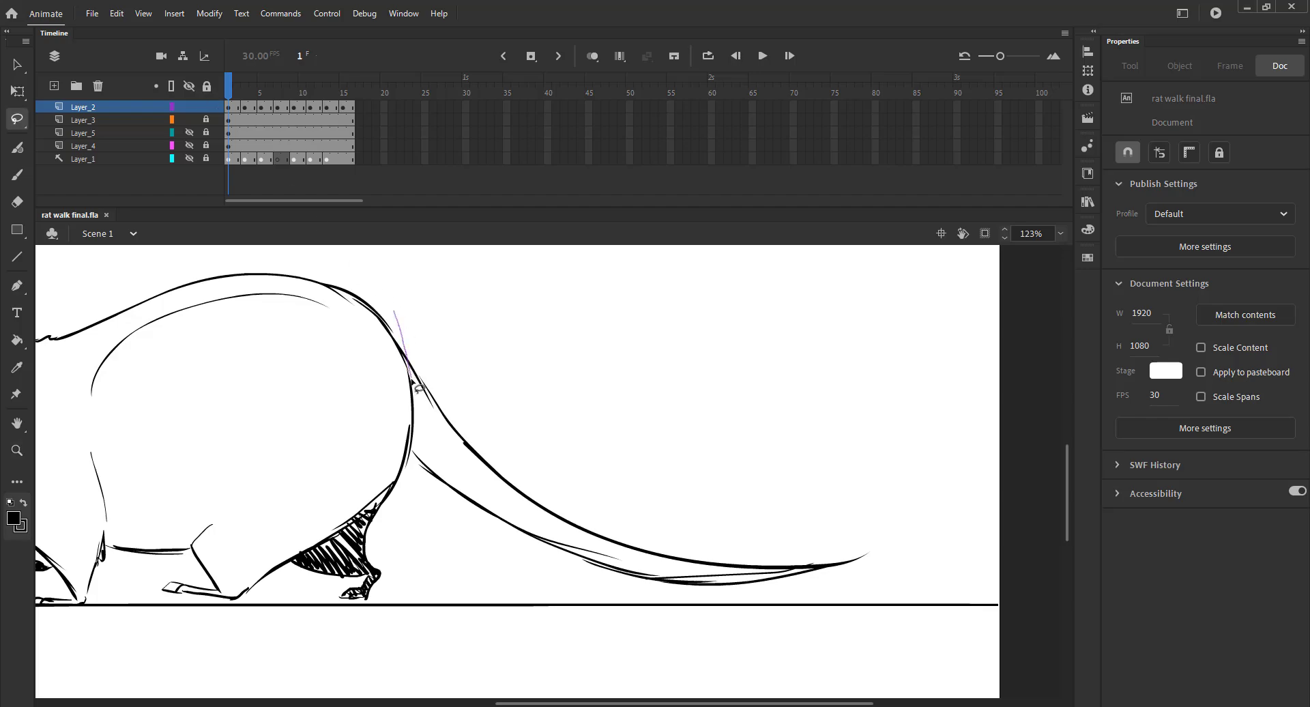
pyautogui.moveTo(433, 512)
pyautogui.mouseDown()
pyautogui.moveTo(555, 336)
pyautogui.moveTo(489, 312)
pyautogui.mouseUp()
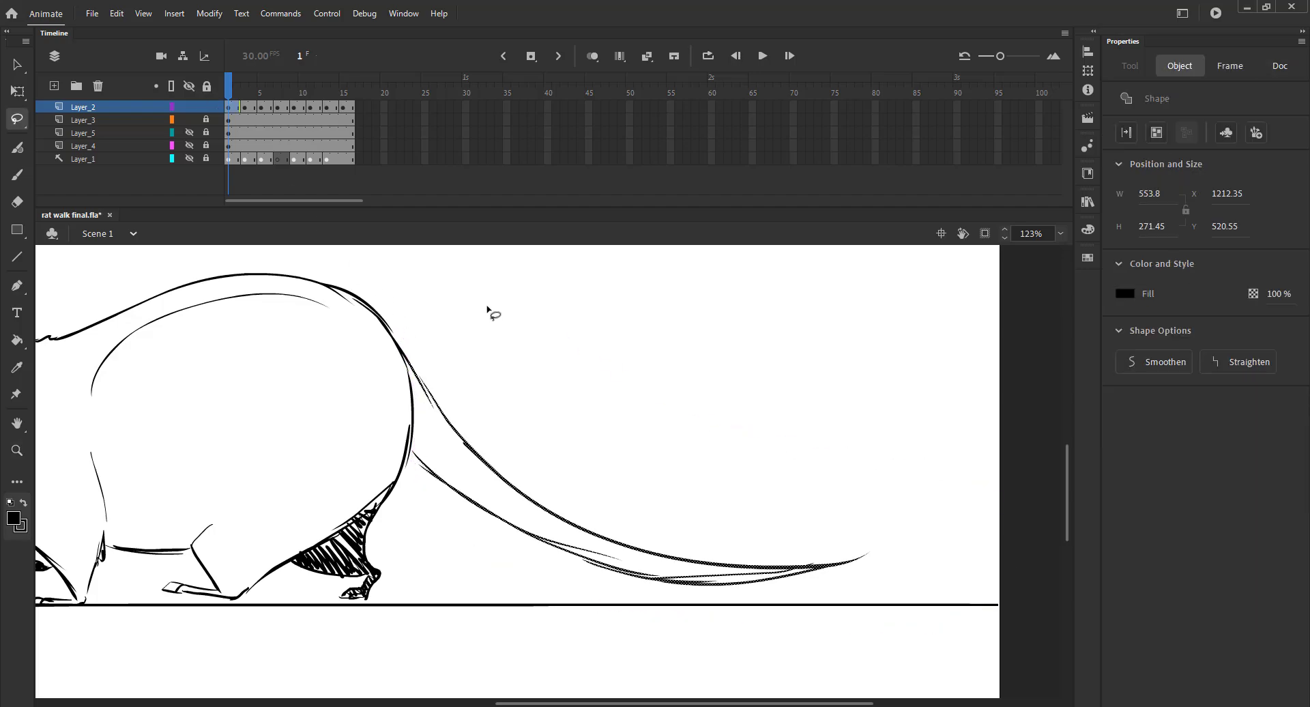
pyautogui.press('Delete')
# Step: Draw the new tail's upper edge on frame 1, curving down to the ground, with a pressure-sensitive Classic Brush at size 3
pyautogui.press('b')
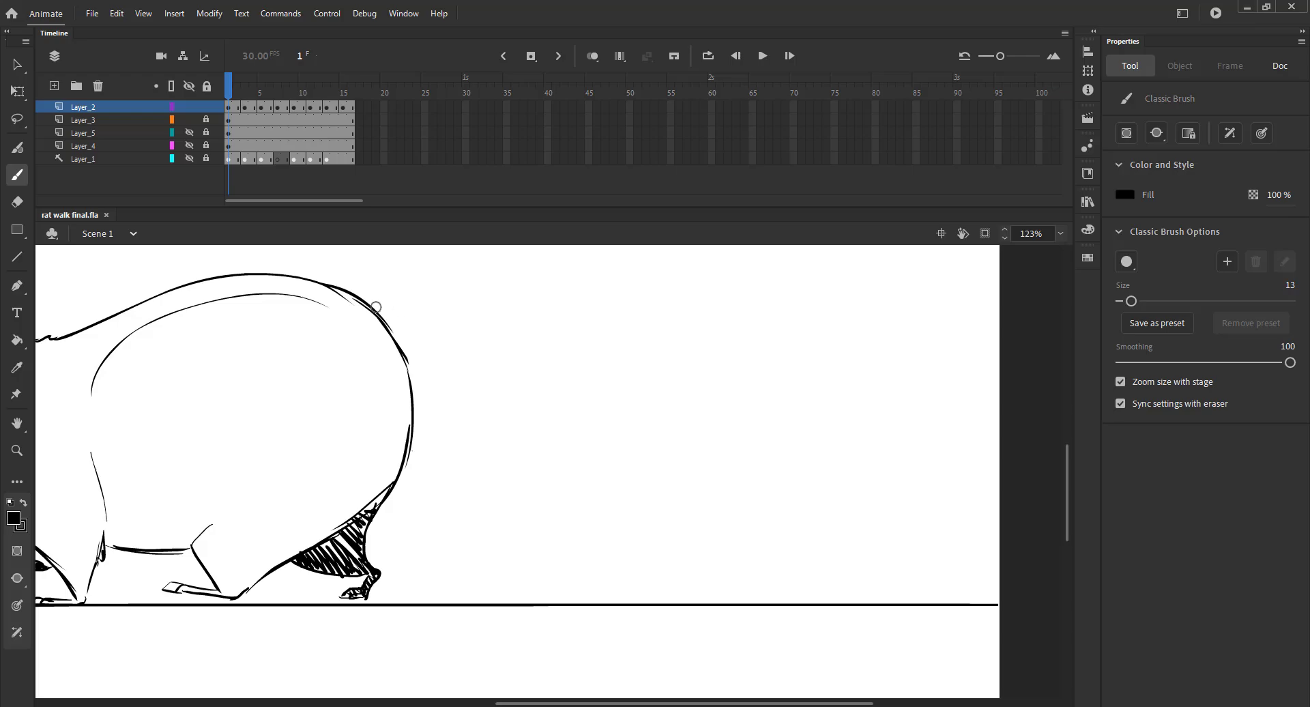
pyautogui.click(1261, 134)
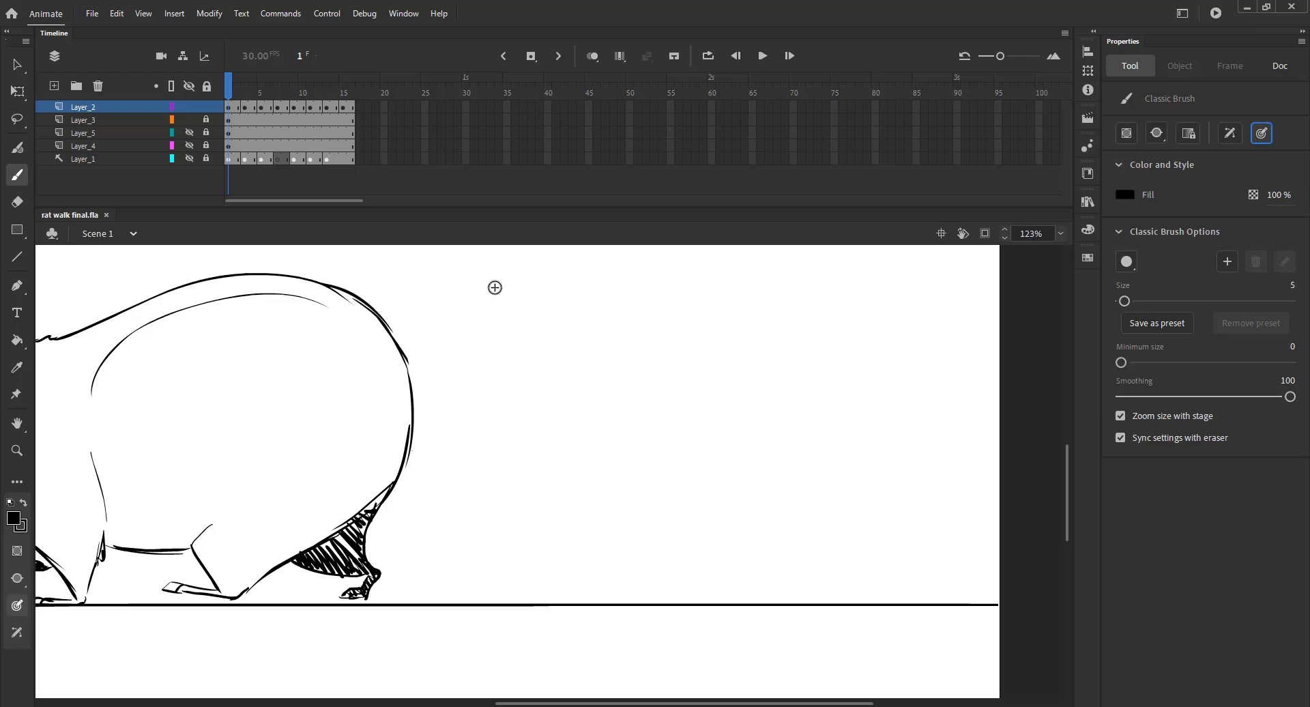
pyautogui.press('[')
pyautogui.press('[')
pyautogui.moveTo(362, 301); pyautogui.dragTo(470, 418)
pyautogui.moveTo(434, 376); pyautogui.dragTo(552, 497)
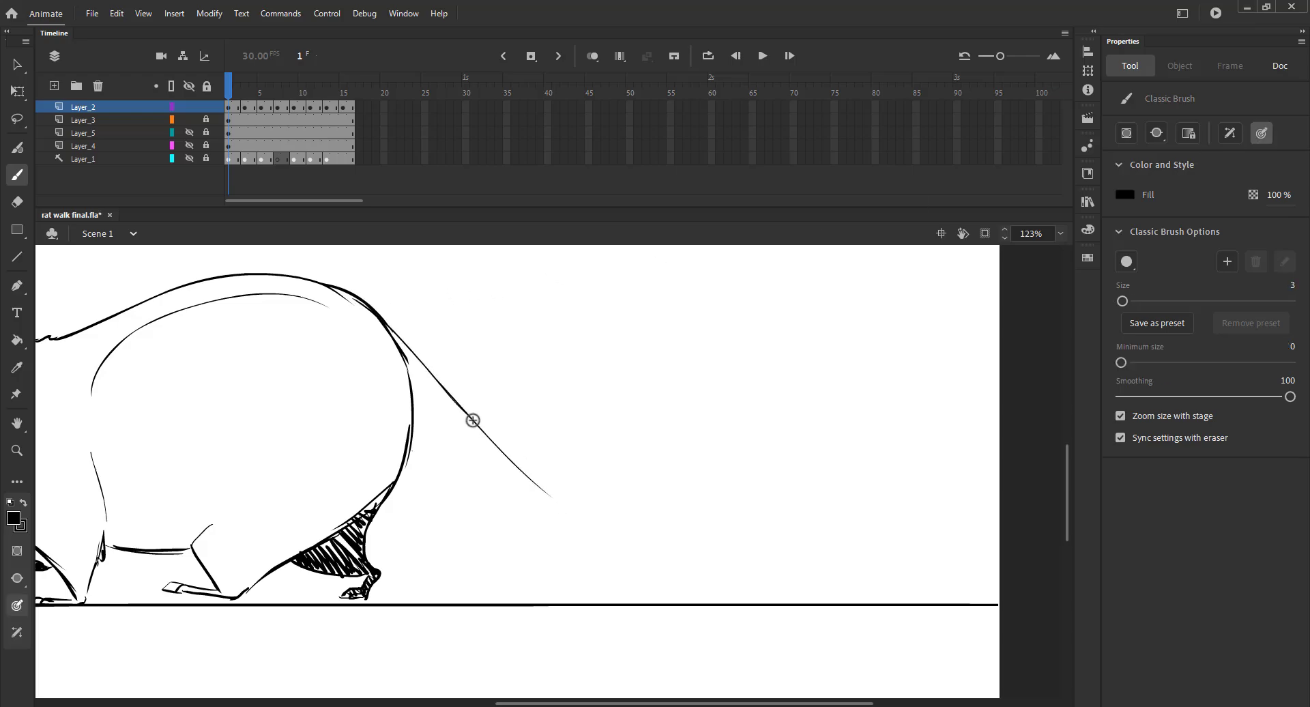
pyautogui.moveTo(472, 420); pyautogui.dragTo(635, 556)
pyautogui.moveTo(539, 489); pyautogui.dragTo(751, 598)
pyautogui.moveTo(631, 561); pyautogui.dragTo(837, 593)
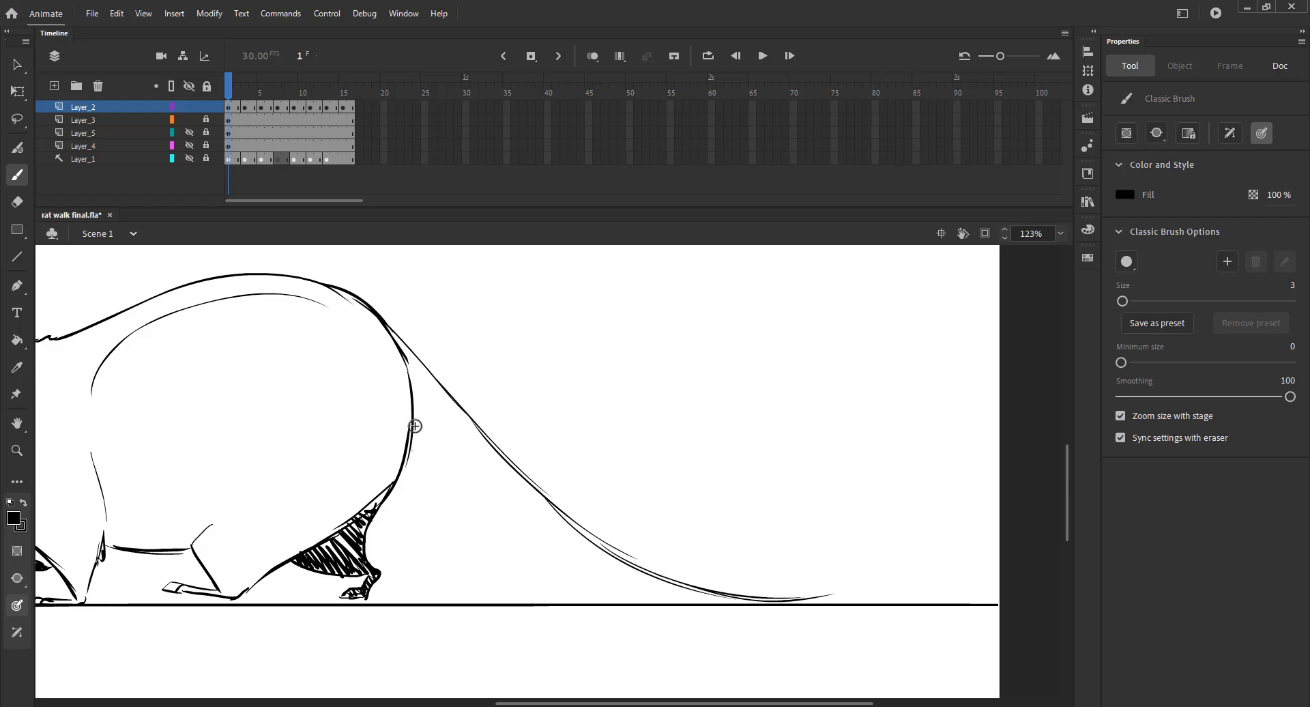
# Step: Draw the tail's lower edge on frame 1, join its base to the rump, and save
pyautogui.moveTo(415, 427)
pyautogui.mouseDown()
pyautogui.moveTo(588, 554)
pyautogui.moveTo(706, 604)
pyautogui.moveTo(757, 602)
pyautogui.mouseUp()
pyautogui.moveTo(620, 577)
pyautogui.mouseDown()
pyautogui.moveTo(683, 597)
pyautogui.moveTo(777, 589)
pyautogui.moveTo(650, 571)
pyautogui.moveTo(830, 595)
pyautogui.mouseUp()
pyautogui.hotkey('ctrl', 's')
pyautogui.hotkey('ctrl', '-')
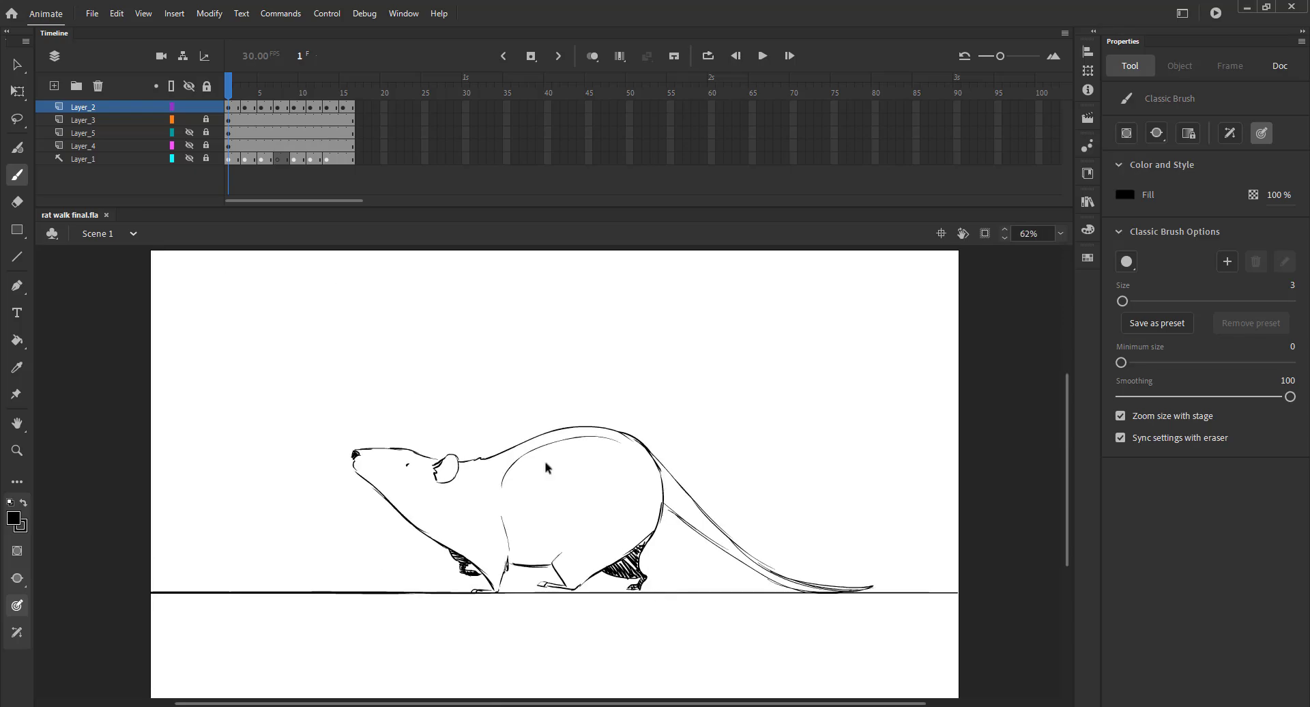
pyautogui.click(230, 96)
pyautogui.moveTo(661, 509); pyautogui.dragTo(678, 519)
pyautogui.press('z')
pyautogui.moveTo(577, 420); pyautogui.dragTo(882, 629)
pyautogui.moveTo(757, 527); pyautogui.dragTo(734, 520)
pyautogui.hotkey('ctrl', 's')
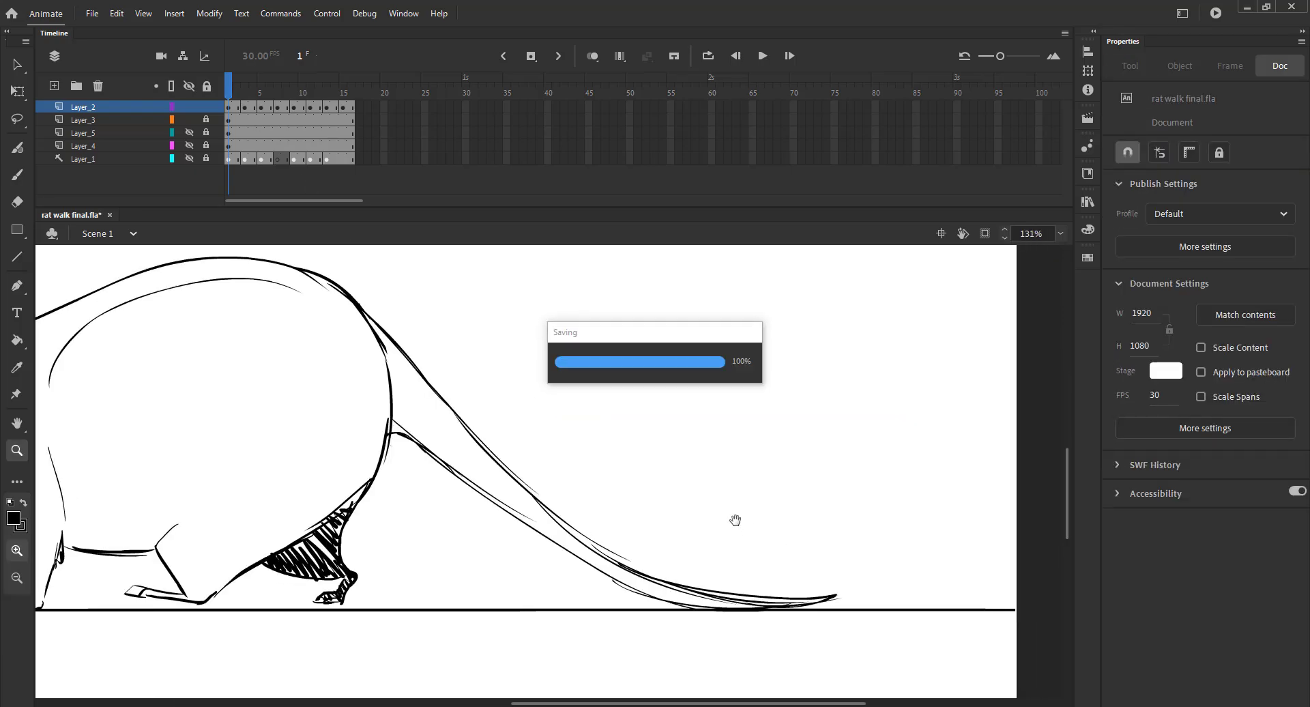
# Step: Lasso and delete the old tail on frames 3 and 5
pyautogui.click(245, 94)
pyautogui.press('l')
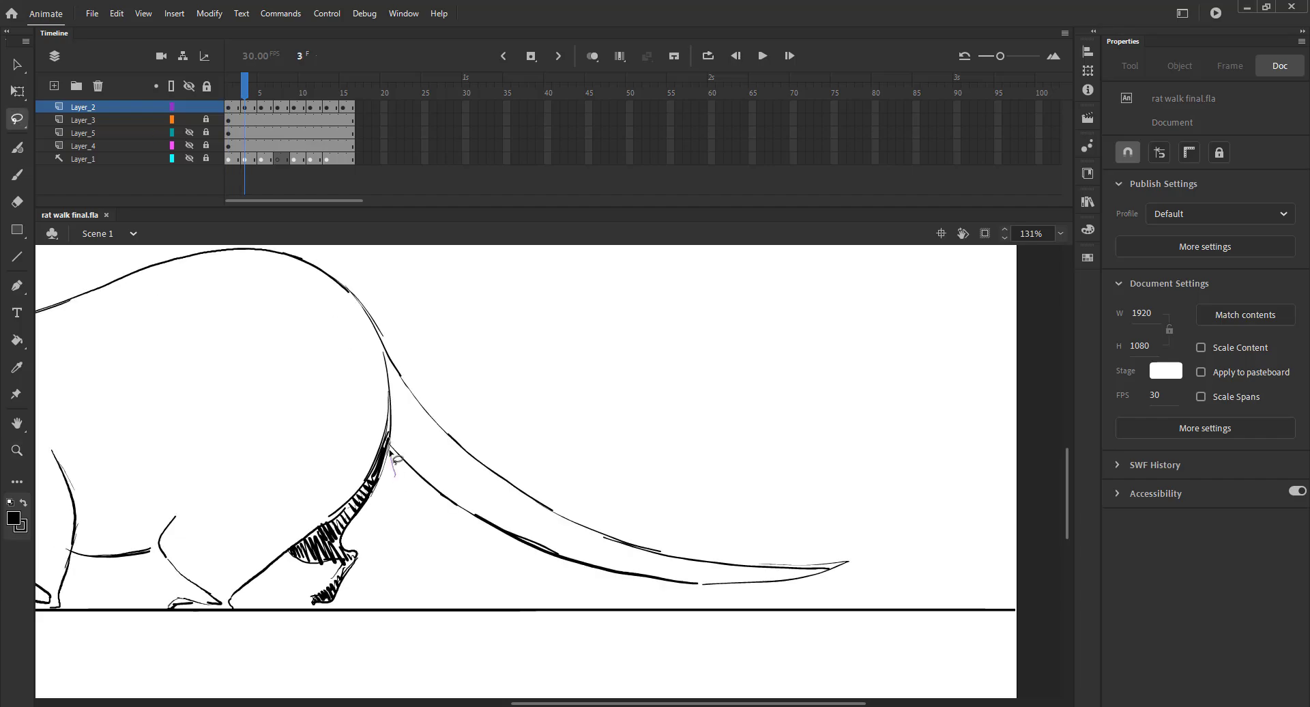
pyautogui.moveTo(430, 351); pyautogui.dragTo(511, 556)
pyautogui.press('Delete')
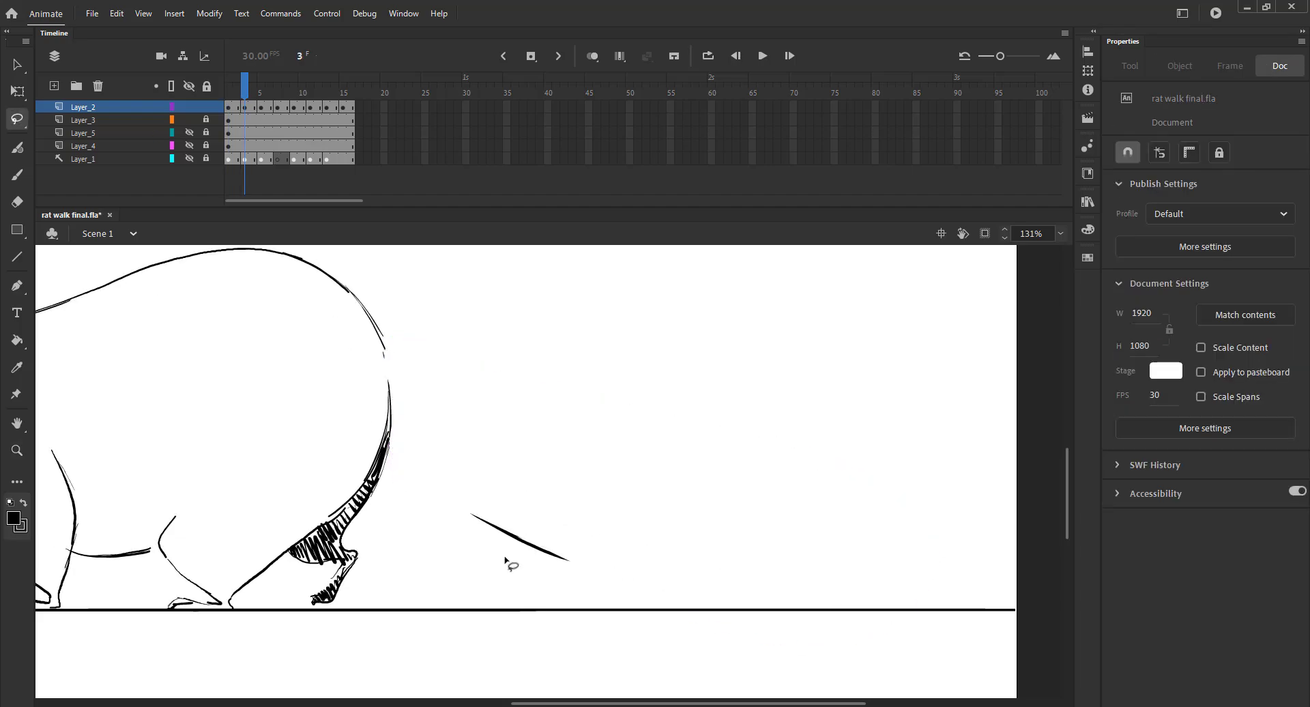
pyautogui.press('.')
pyautogui.press('.')
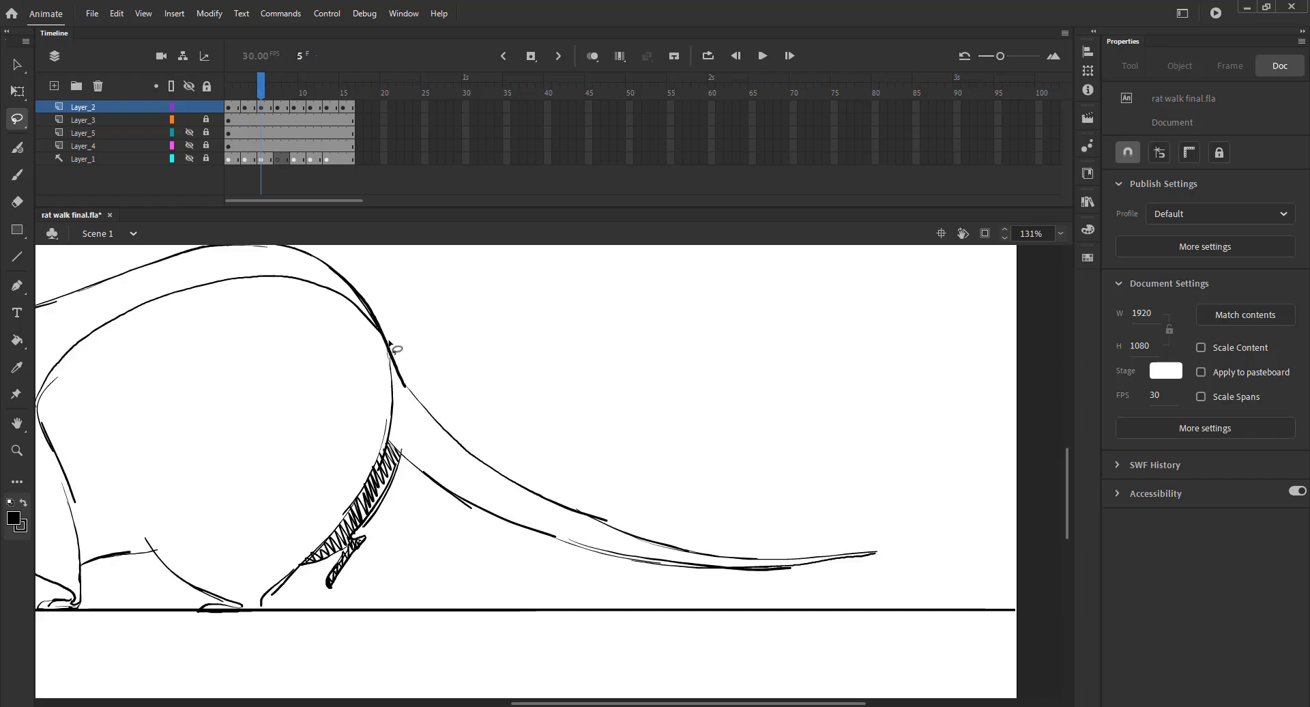
pyautogui.moveTo(465, 509)
pyautogui.mouseDown()
pyautogui.moveTo(794, 460)
pyautogui.moveTo(410, 348)
pyautogui.mouseUp()
pyautogui.press('Delete')
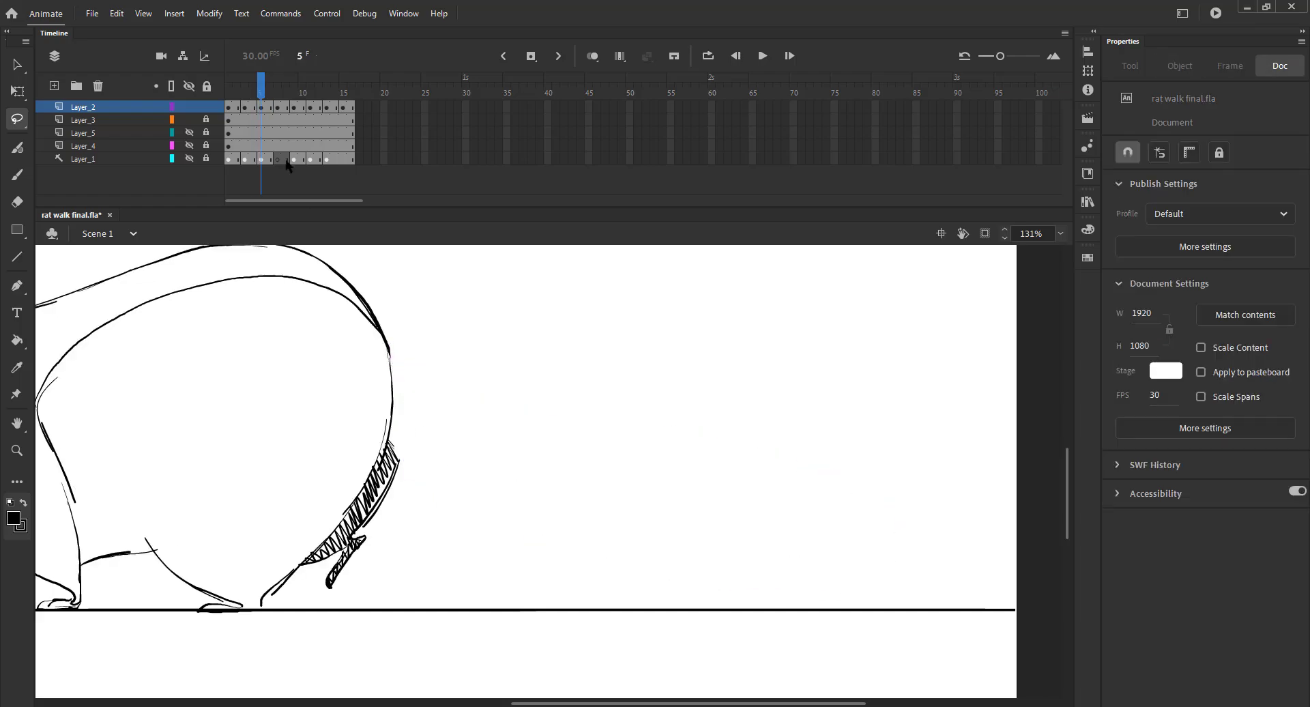
# Step: Lasso and delete the old tail on frames 7 and 9
pyautogui.moveTo(258, 97)
pyautogui.mouseDown()
pyautogui.moveTo(244, 101)
pyautogui.moveTo(278, 113)
pyautogui.mouseUp()
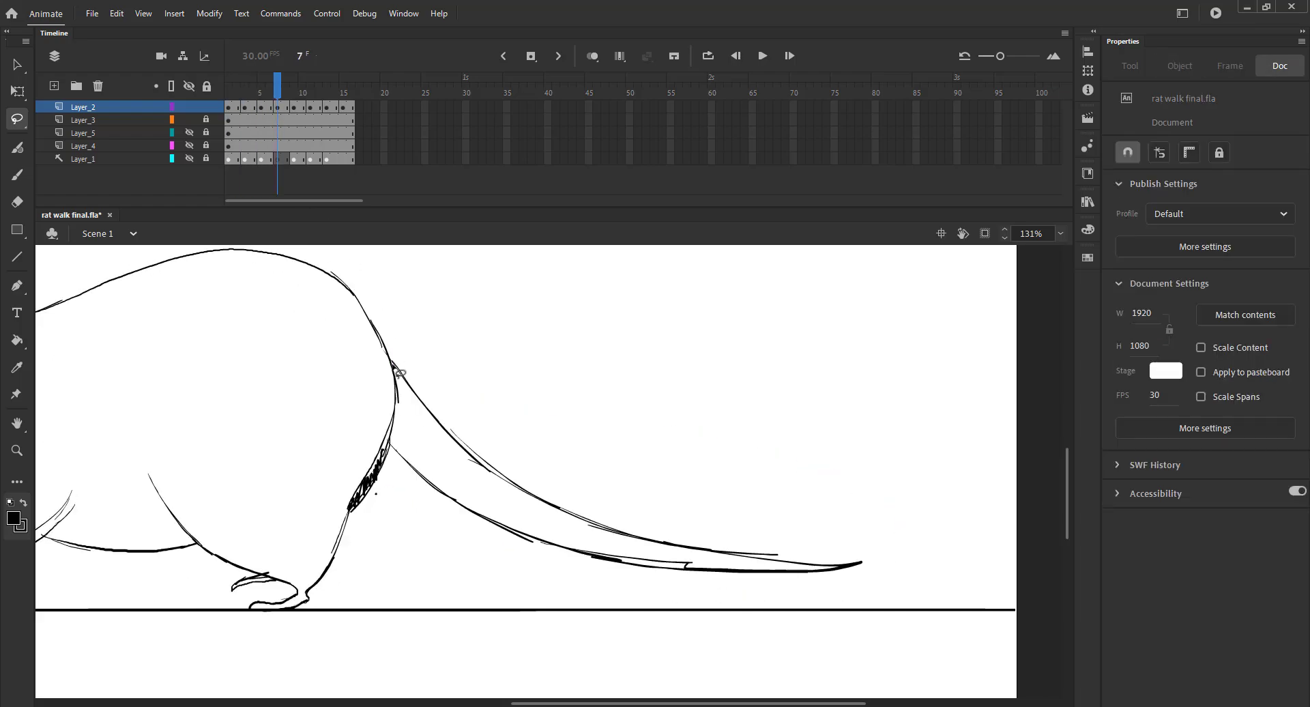
pyautogui.moveTo(398, 423)
pyautogui.mouseDown()
pyautogui.moveTo(503, 573)
pyautogui.moveTo(418, 395)
pyautogui.mouseUp()
pyautogui.press('Delete')
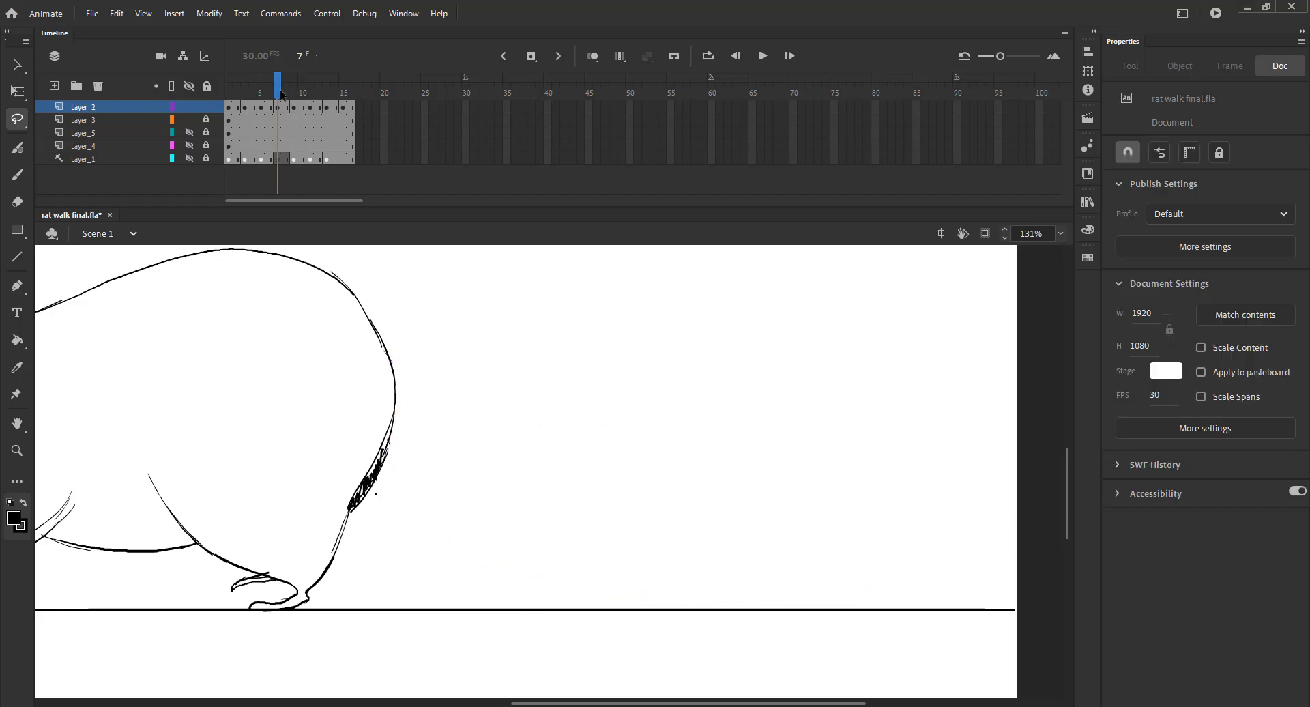
pyautogui.press('.')
pyautogui.press('.')
pyautogui.moveTo(380, 334); pyautogui.dragTo(395, 379)
pyautogui.moveTo(392, 452)
pyautogui.mouseDown()
pyautogui.moveTo(877, 497)
pyautogui.moveTo(382, 338)
pyautogui.mouseUp()
pyautogui.press('Delete')
# Step: Lasso and delete the old tail on frames 11, 13 and 15, and save
pyautogui.click(311, 95)
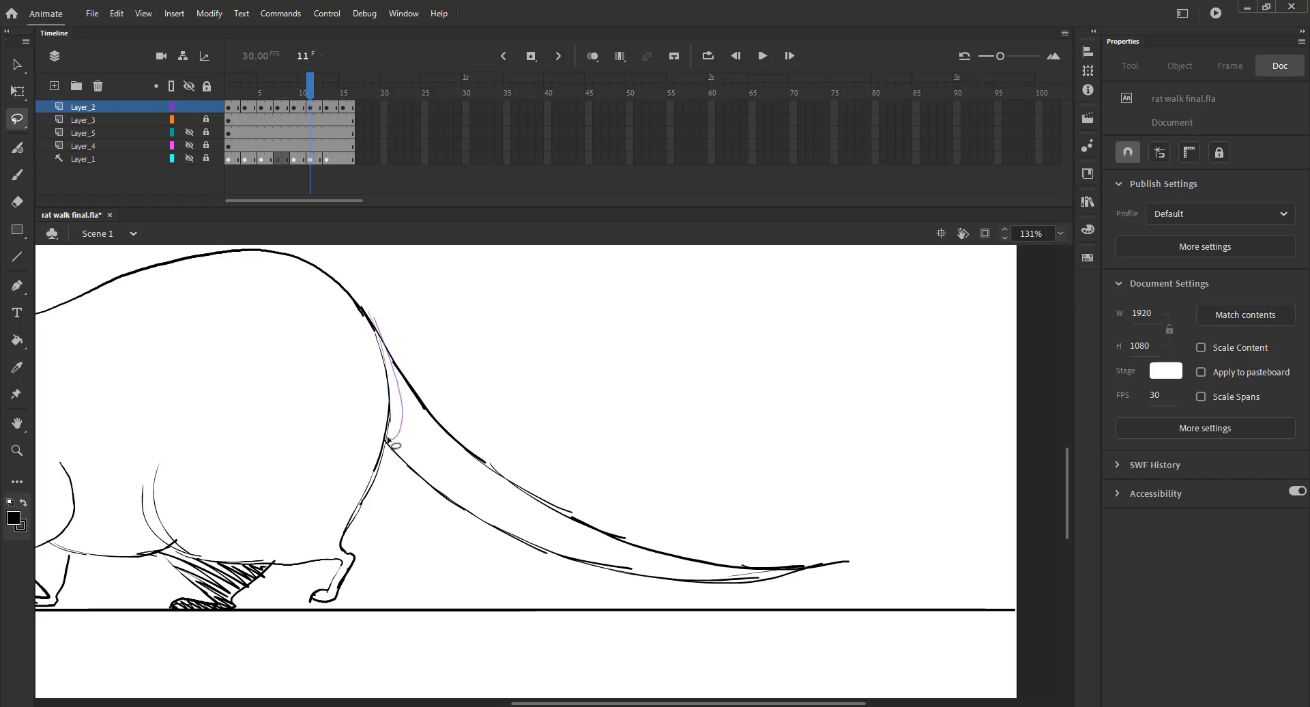
pyautogui.moveTo(394, 444)
pyautogui.mouseDown()
pyautogui.moveTo(848, 608)
pyautogui.moveTo(382, 331)
pyautogui.mouseUp()
pyautogui.press('Delete')
pyautogui.press('.')
pyautogui.press('.')
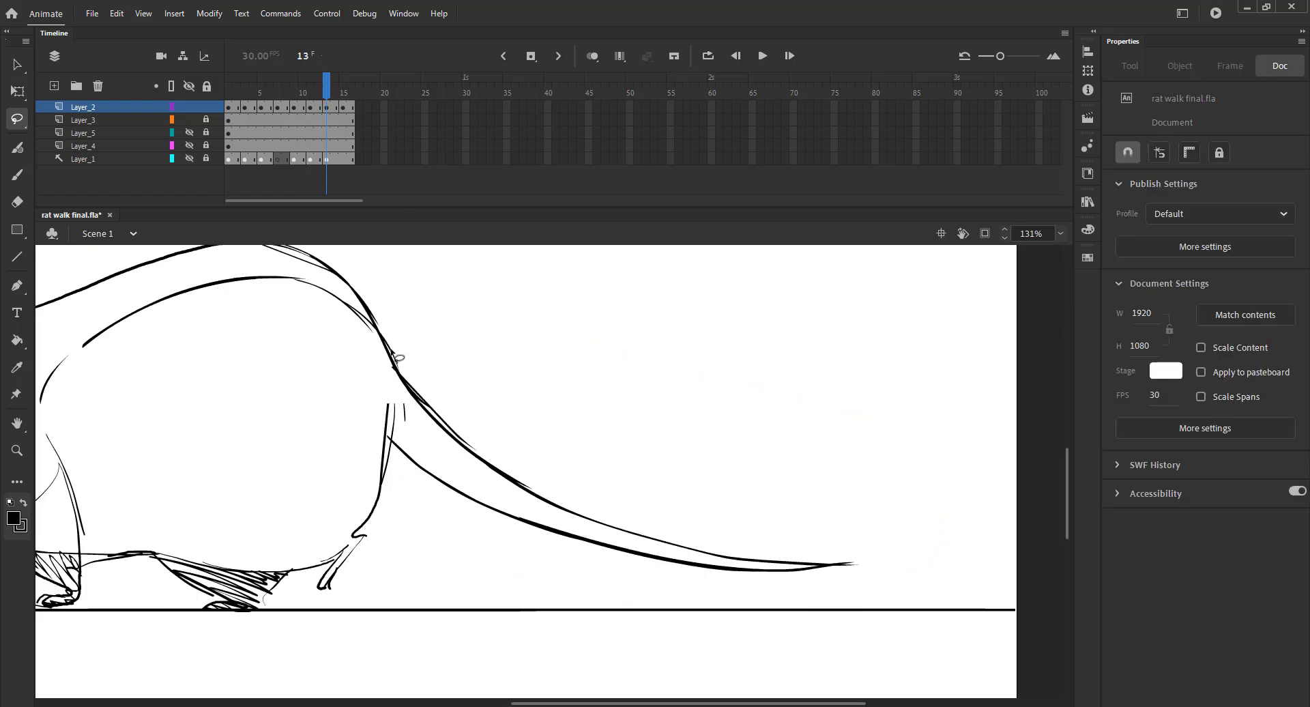
pyautogui.moveTo(395, 430)
pyautogui.mouseDown()
pyautogui.moveTo(498, 550)
pyautogui.moveTo(403, 283)
pyautogui.mouseUp()
pyautogui.press('Delete')
pyautogui.press('.')
pyautogui.press('.')
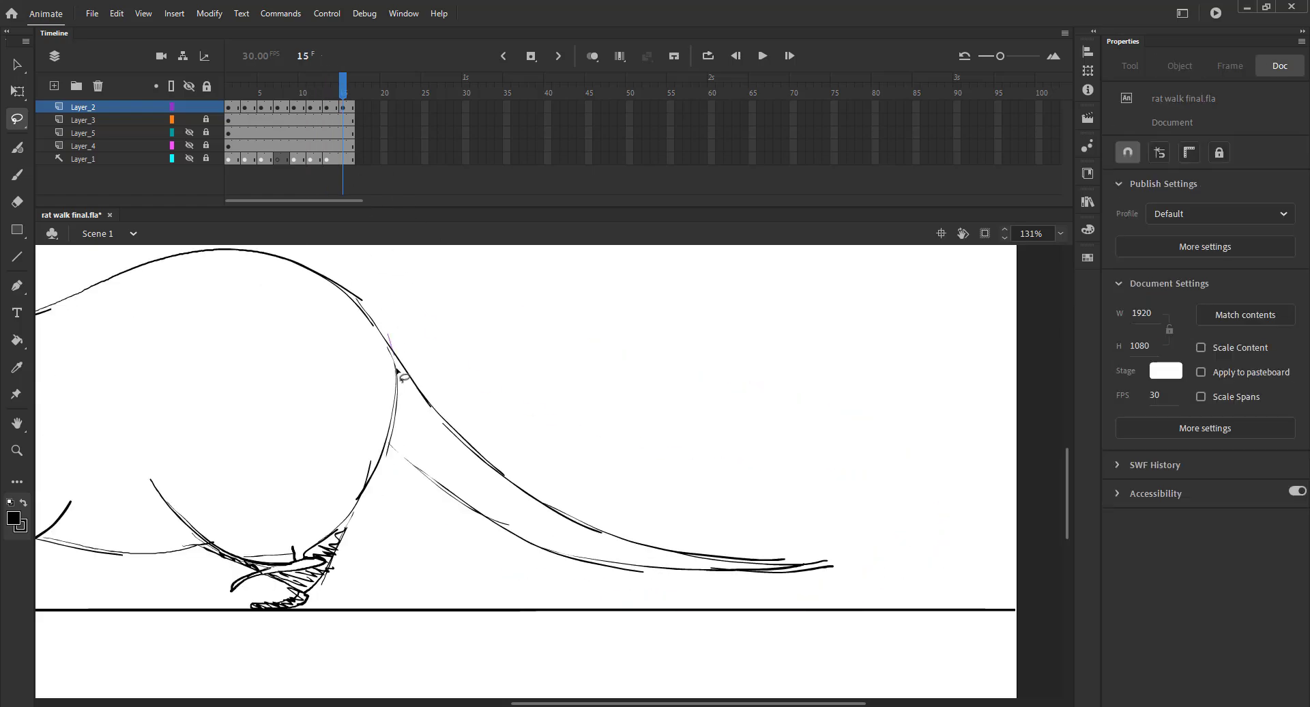
pyautogui.moveTo(399, 375)
pyautogui.mouseDown()
pyautogui.moveTo(617, 602)
pyautogui.moveTo(378, 340)
pyautogui.mouseUp()
pyautogui.press('Delete')
pyautogui.hotkey('ctrl', 's')
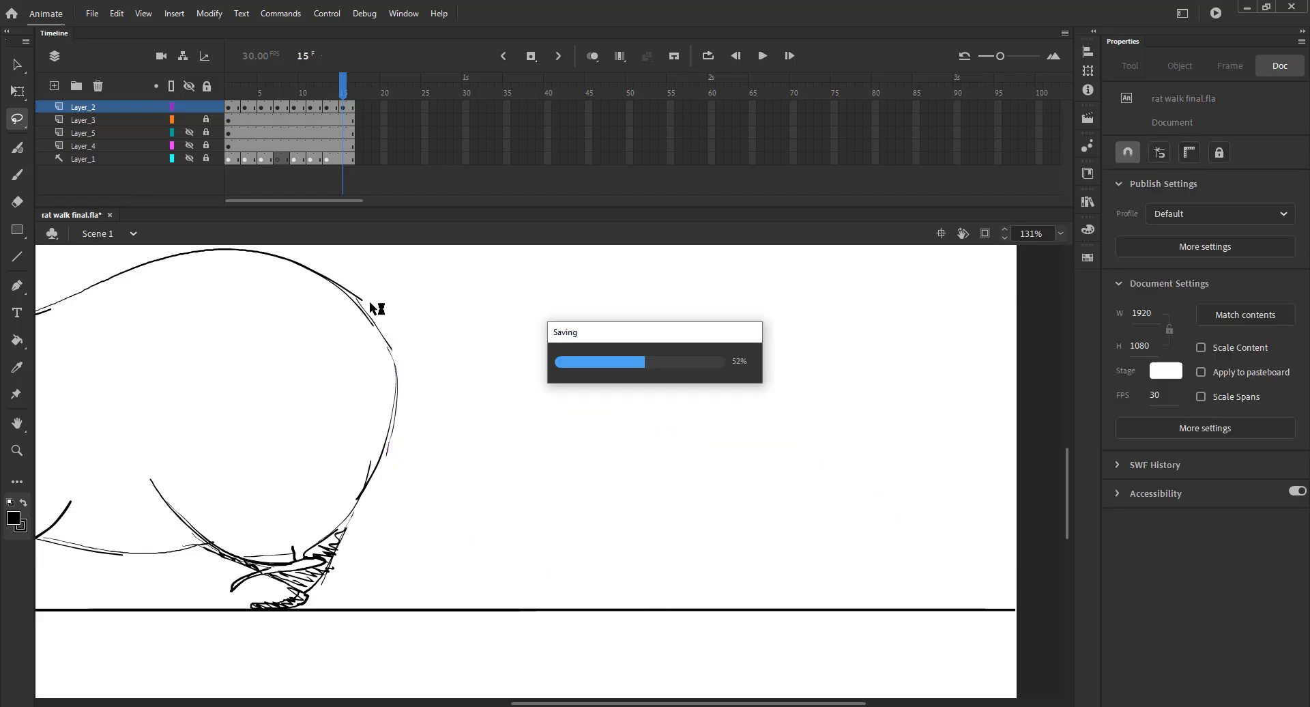
# Step: Turn on onion skinning at frame 9 and draw the new tail's upper edge from the rump to the tip
pyautogui.press('b')
pyautogui.click(295, 96)
pyautogui.moveTo(284, 94)
pyautogui.mouseDown()
pyautogui.moveTo(229, 94)
pyautogui.moveTo(294, 94)
pyautogui.moveTo(175, 100)
pyautogui.mouseUp()
pyautogui.click(592, 56)
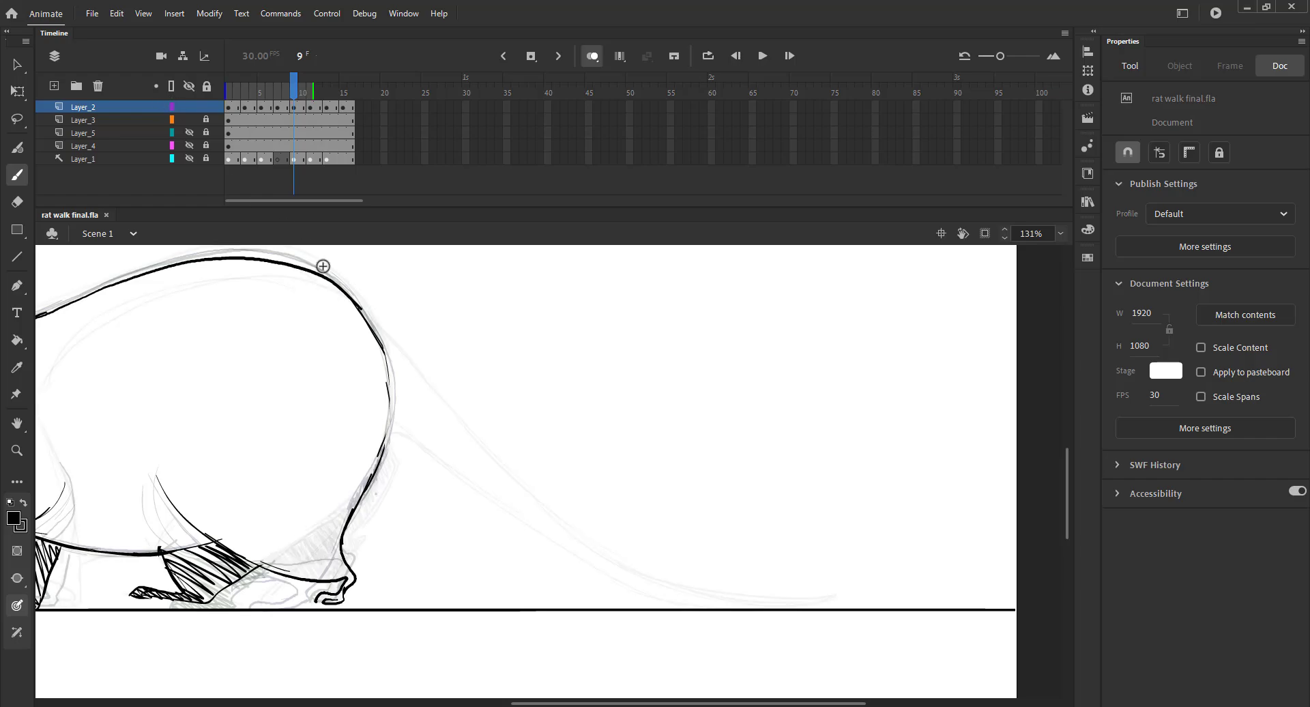
pyautogui.moveTo(359, 305); pyautogui.dragTo(556, 518)
pyautogui.moveTo(503, 469)
pyautogui.mouseDown()
pyautogui.moveTo(699, 588)
pyautogui.moveTo(846, 587)
pyautogui.mouseUp()
# Step: Draw the tail's lower edge on frame 9, replacing the last two strokes with a smoother curve to the ground
pyautogui.moveTo(390, 432); pyautogui.dragTo(495, 497)
pyautogui.moveTo(408, 442); pyautogui.dragTo(568, 547)
pyautogui.moveTo(470, 486); pyautogui.dragTo(664, 593)
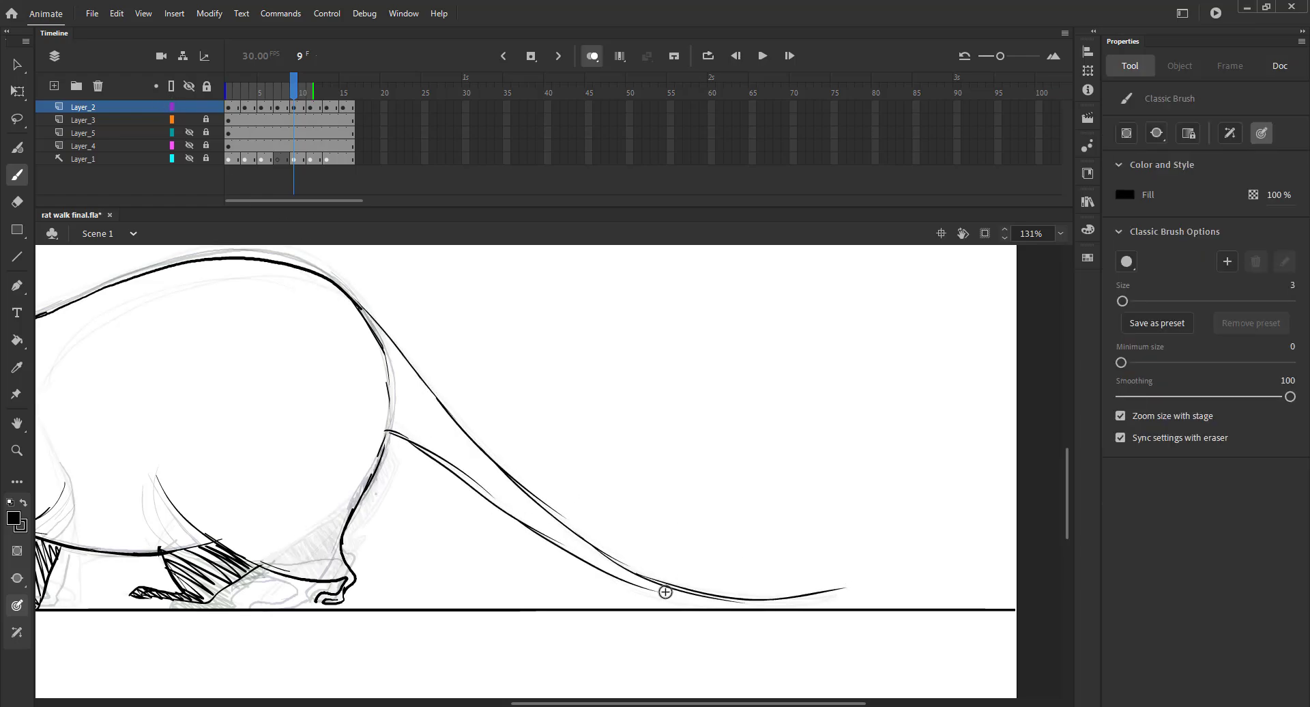
pyautogui.hotkey('ctrl', 'z')
pyautogui.hotkey('ctrl', 'z')
pyautogui.moveTo(423, 451); pyautogui.dragTo(550, 540)
pyautogui.moveTo(498, 506); pyautogui.dragTo(641, 590)
pyautogui.moveTo(567, 556); pyautogui.dragTo(798, 608)
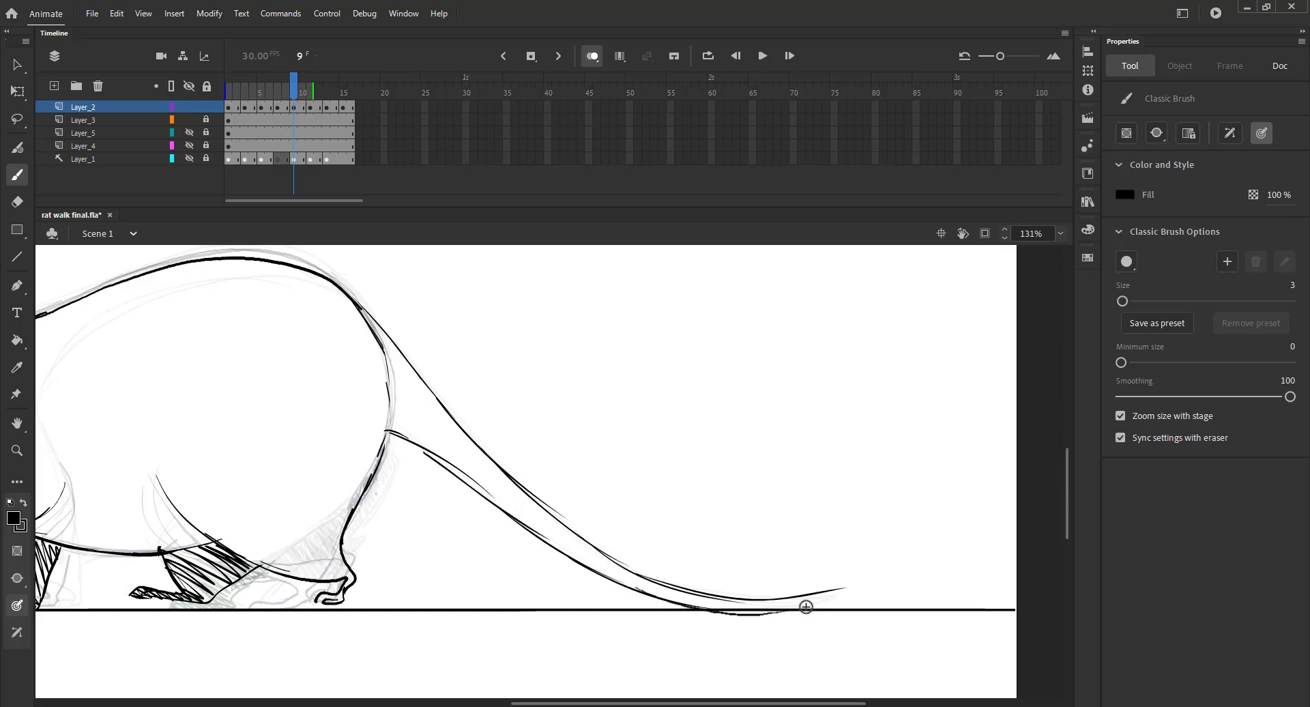
# Step: Redraw the underside of the tail tip on frame 9, save, and go to frame 5
pyautogui.moveTo(682, 602); pyautogui.dragTo(838, 584)
pyautogui.hotkey('ctrl', 's')
pyautogui.hotkey('ctrl', 'z')
pyautogui.hotkey('ctrl', 'z')
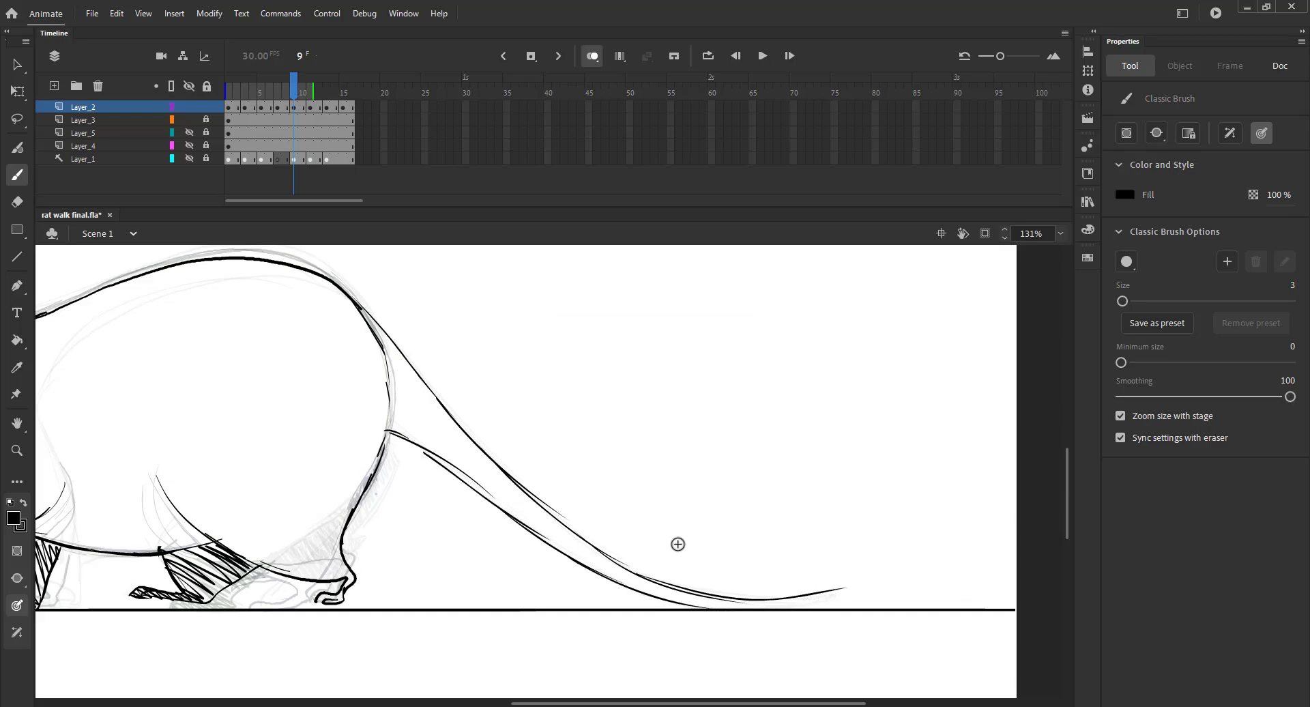
pyautogui.moveTo(759, 606); pyautogui.dragTo(851, 574)
pyautogui.hotkey('ctrl', 's')
pyautogui.moveTo(298, 96); pyautogui.dragTo(266, 96)
pyautogui.moveTo(374, 316); pyautogui.dragTo(471, 435)
pyautogui.moveTo(440, 395); pyautogui.dragTo(515, 488)
pyautogui.hotkey('ctrl', 'z')
pyautogui.hotkey('ctrl', 'z')
pyautogui.hotkey('ctrl', 'z')
pyautogui.hotkey('ctrl', 's')
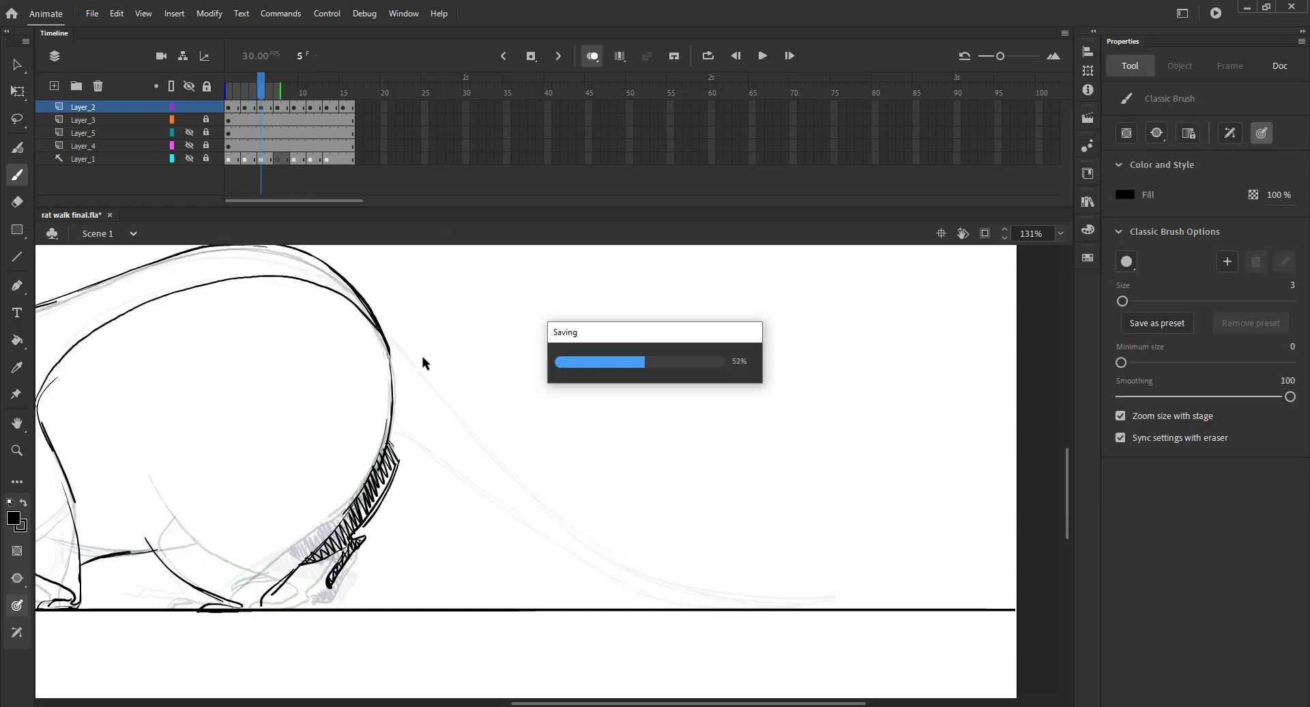
# Step: Draw the new tail's upper and lower edges on frame 5, curving down to the ground line
pyautogui.moveTo(360, 289)
pyautogui.mouseDown()
pyautogui.moveTo(403, 363)
pyautogui.moveTo(554, 522)
pyautogui.moveTo(728, 608)
pyautogui.mouseUp()
pyautogui.hotkey('ctrl', 'z')
pyautogui.moveTo(600, 559)
pyautogui.mouseDown()
pyautogui.moveTo(641, 578)
pyautogui.moveTo(816, 602)
pyautogui.mouseUp()
pyautogui.moveTo(396, 428); pyautogui.dragTo(555, 531)
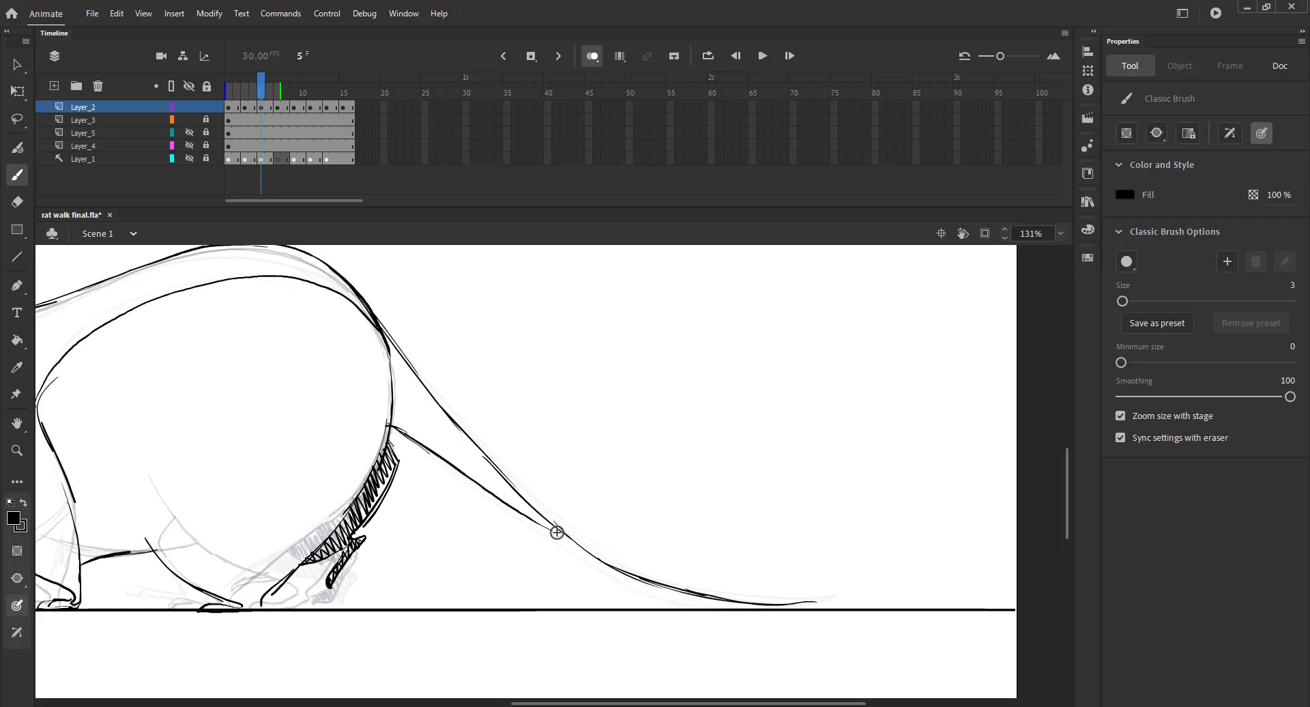
pyautogui.hotkey('ctrl', 'z')
pyautogui.moveTo(390, 426)
pyautogui.mouseDown()
pyautogui.moveTo(614, 578)
pyautogui.moveTo(819, 601)
pyautogui.mouseUp()
# Step: On frame 11, draw the new tail's upper edge from the rump to the tip, start its underside, and save
pyautogui.moveTo(232, 88); pyautogui.dragTo(314, 99)
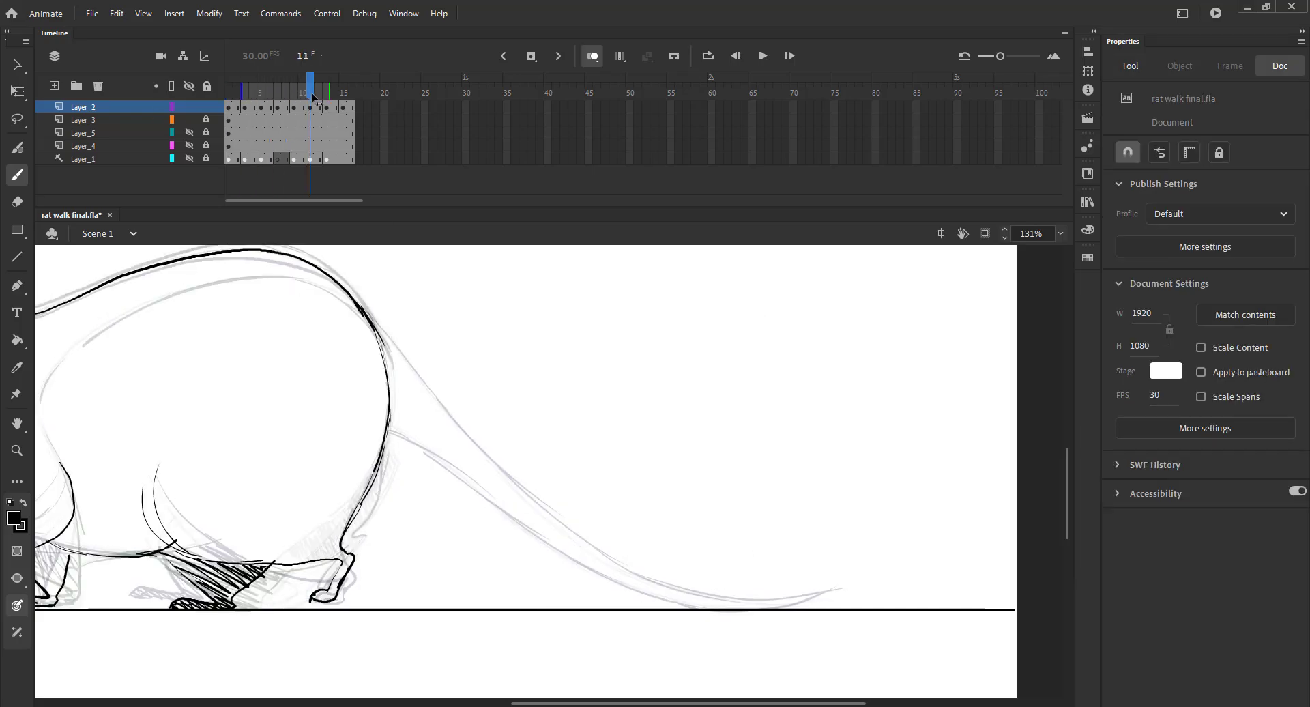
pyautogui.moveTo(361, 304)
pyautogui.mouseDown()
pyautogui.moveTo(514, 494)
pyautogui.moveTo(577, 546)
pyautogui.moveTo(761, 602)
pyautogui.moveTo(819, 594)
pyautogui.mouseUp()
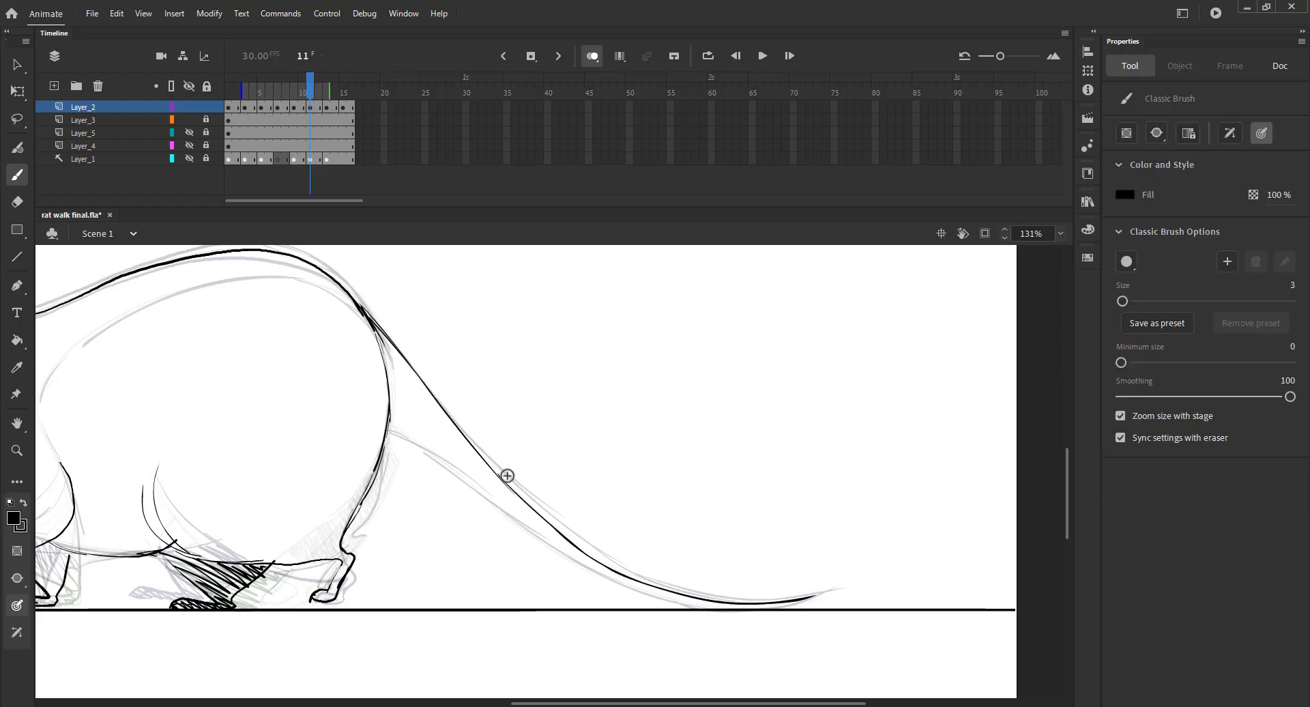
pyautogui.moveTo(395, 432); pyautogui.dragTo(468, 491)
pyautogui.hotkey('ctrl', 's')
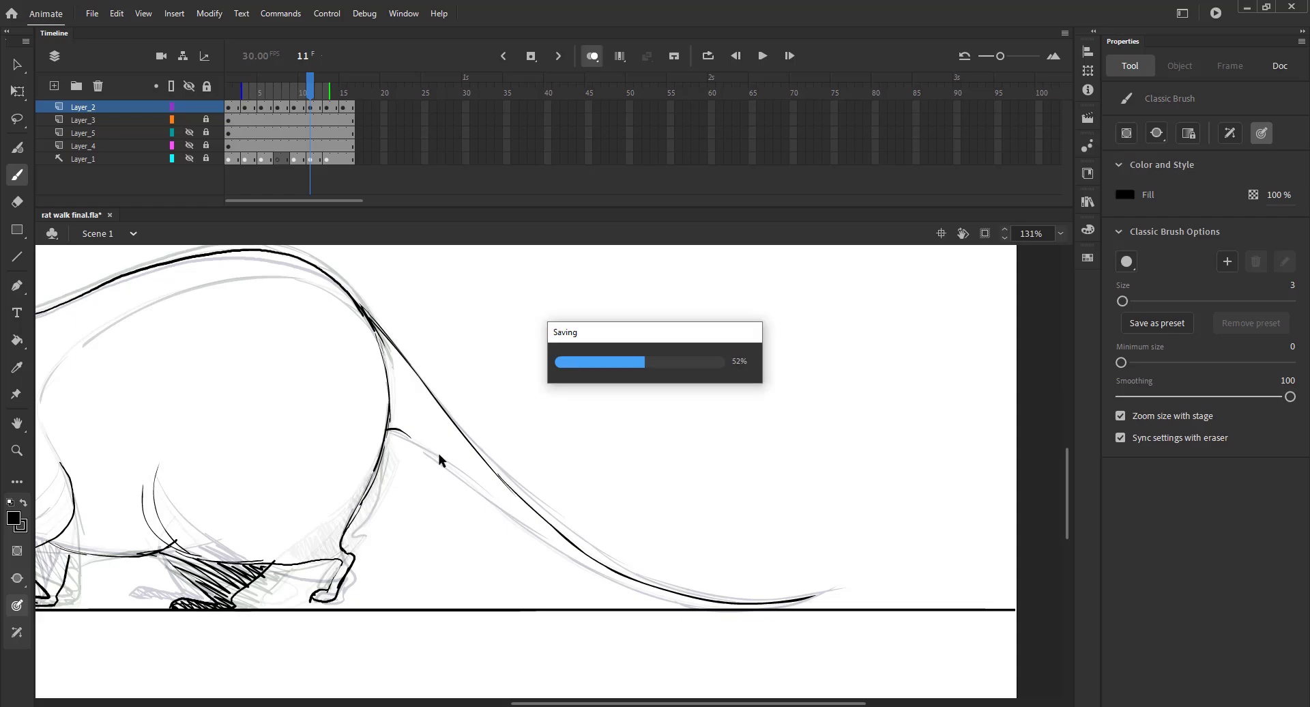
# Step: Draw the tail's lower edge on frame 11 from the rump along the ground line up to the tip
pyautogui.moveTo(402, 432); pyautogui.dragTo(506, 514)
pyautogui.moveTo(454, 472); pyautogui.dragTo(637, 586)
pyautogui.moveTo(549, 551); pyautogui.dragTo(680, 605)
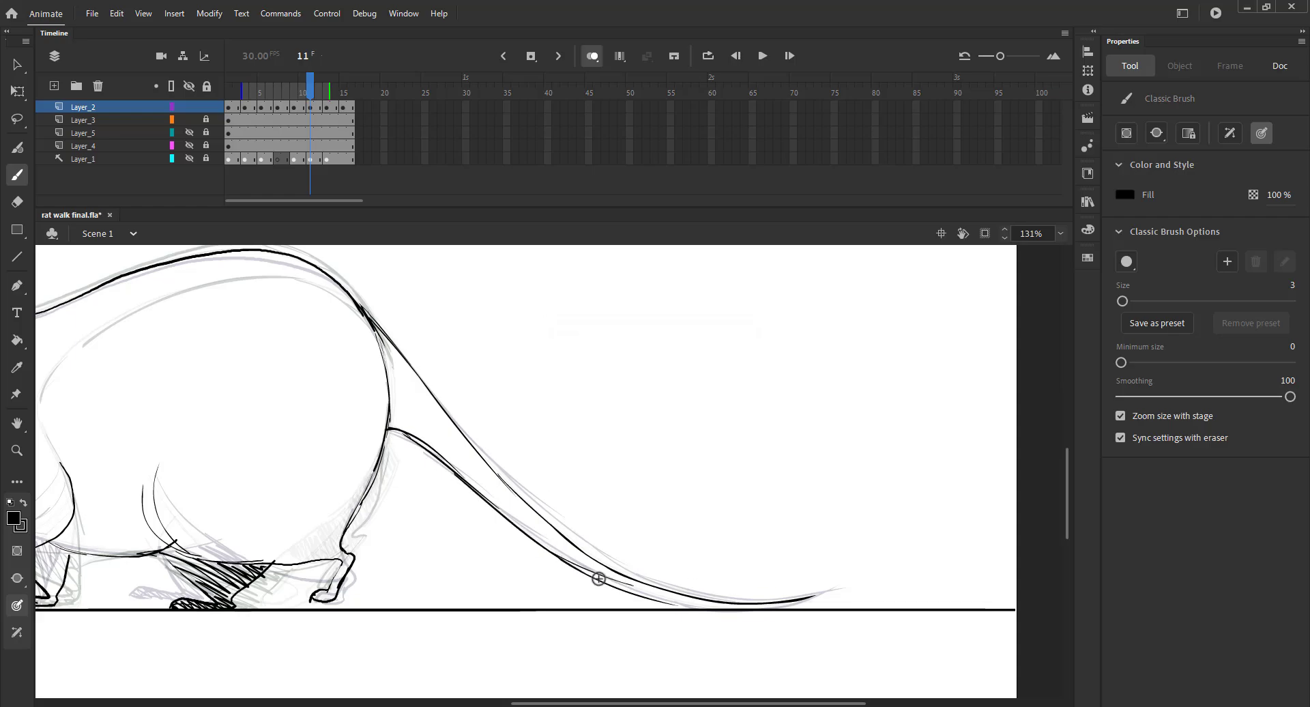
pyautogui.moveTo(604, 582); pyautogui.dragTo(751, 612)
pyautogui.moveTo(695, 605); pyautogui.dragTo(811, 598)
# Step: Go to frame 3 and, with onion skinning on, draw the new tail's upper and lower edges from rump to tip
pyautogui.click(593, 59)
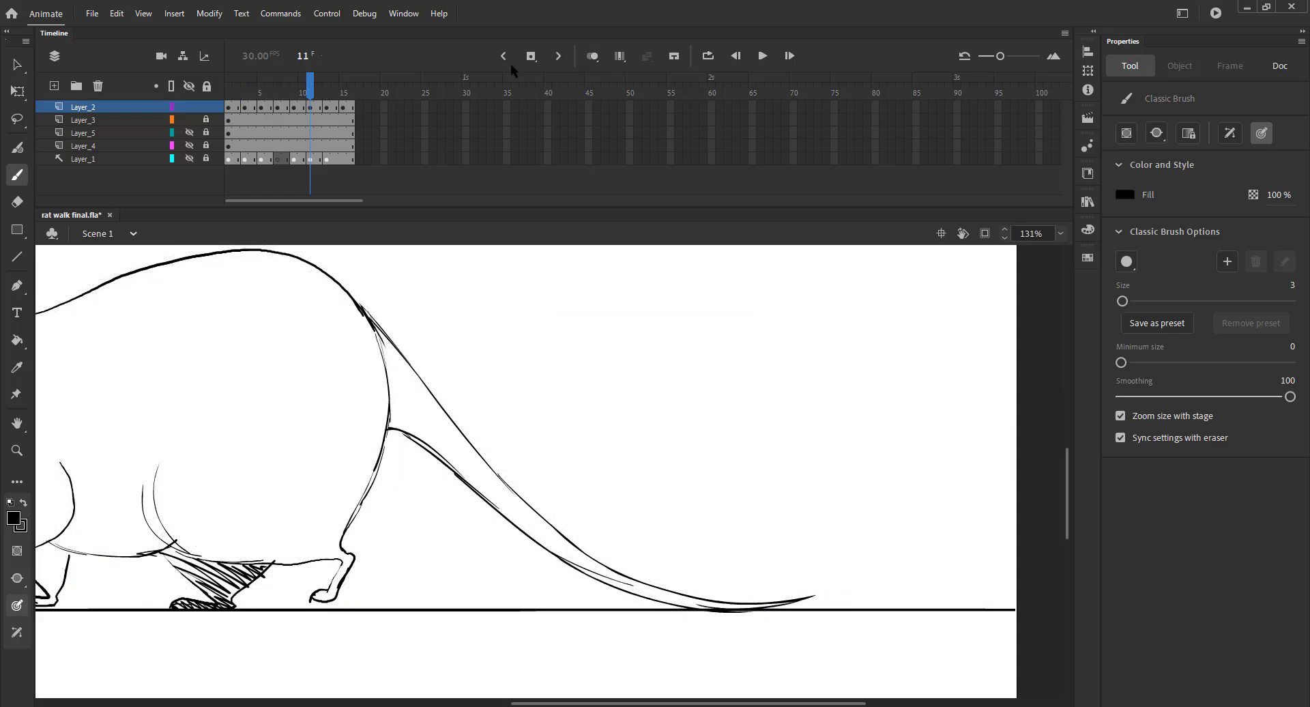
pyautogui.moveTo(236, 94); pyautogui.dragTo(244, 91)
pyautogui.click(585, 59)
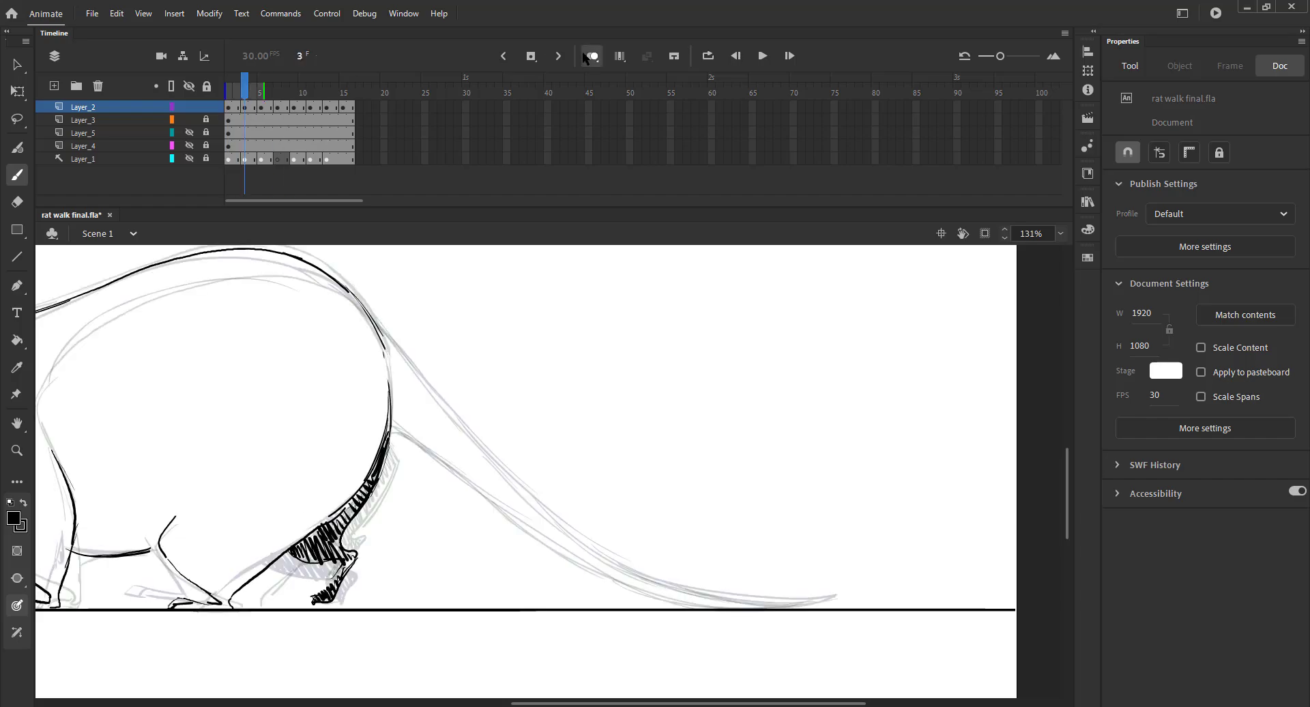
pyautogui.moveTo(368, 314)
pyautogui.mouseDown()
pyautogui.moveTo(579, 544)
pyautogui.moveTo(740, 597)
pyautogui.mouseUp()
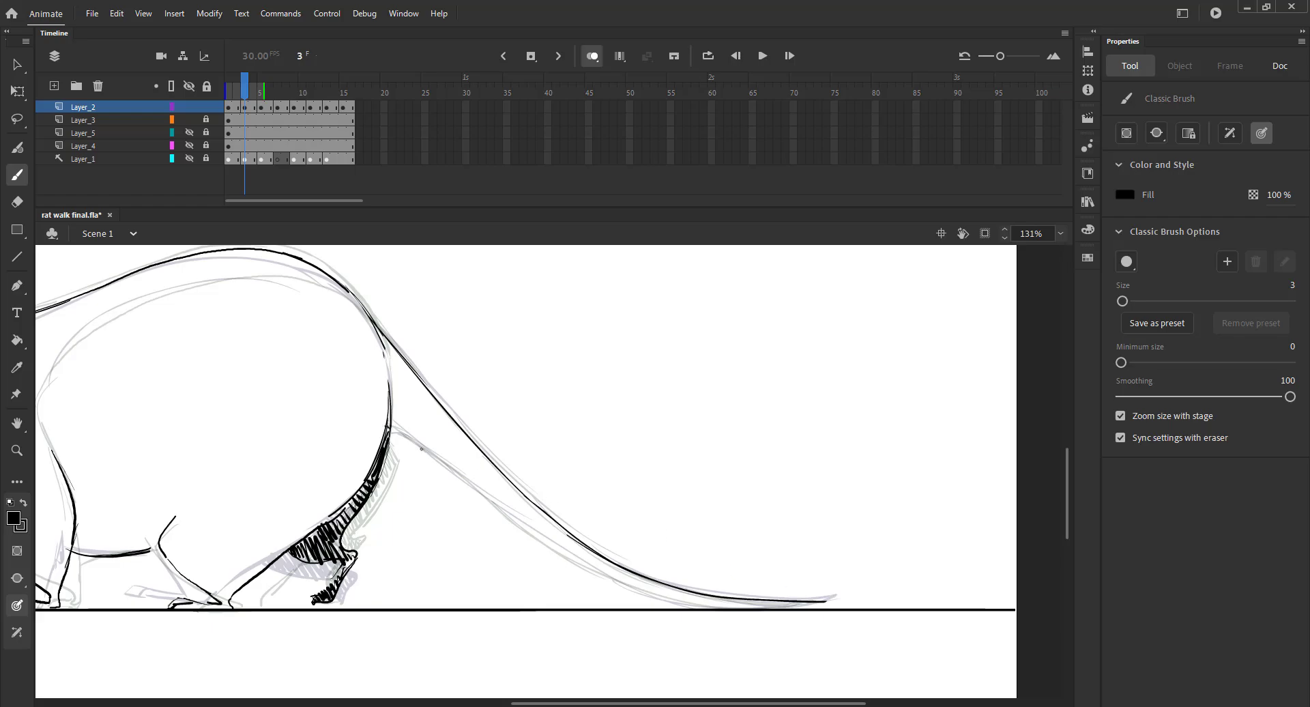
pyautogui.moveTo(391, 428)
pyautogui.mouseDown()
pyautogui.moveTo(631, 587)
pyautogui.moveTo(681, 601)
pyautogui.mouseUp()
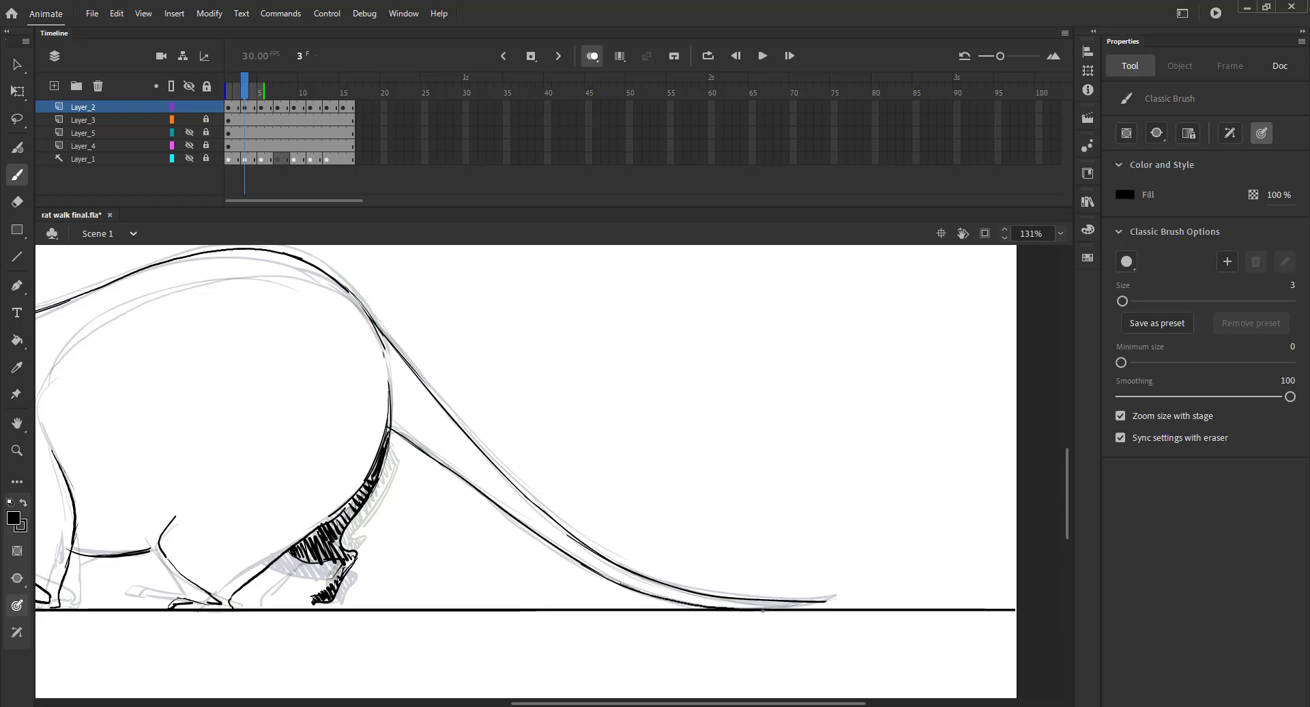
pyautogui.moveTo(762, 610); pyautogui.dragTo(834, 602)
# Step: Go to frame 7 and draw both edges of the new tail, joining them in a pointed tip just above the ground line
pyautogui.moveTo(259, 102); pyautogui.dragTo(279, 99)
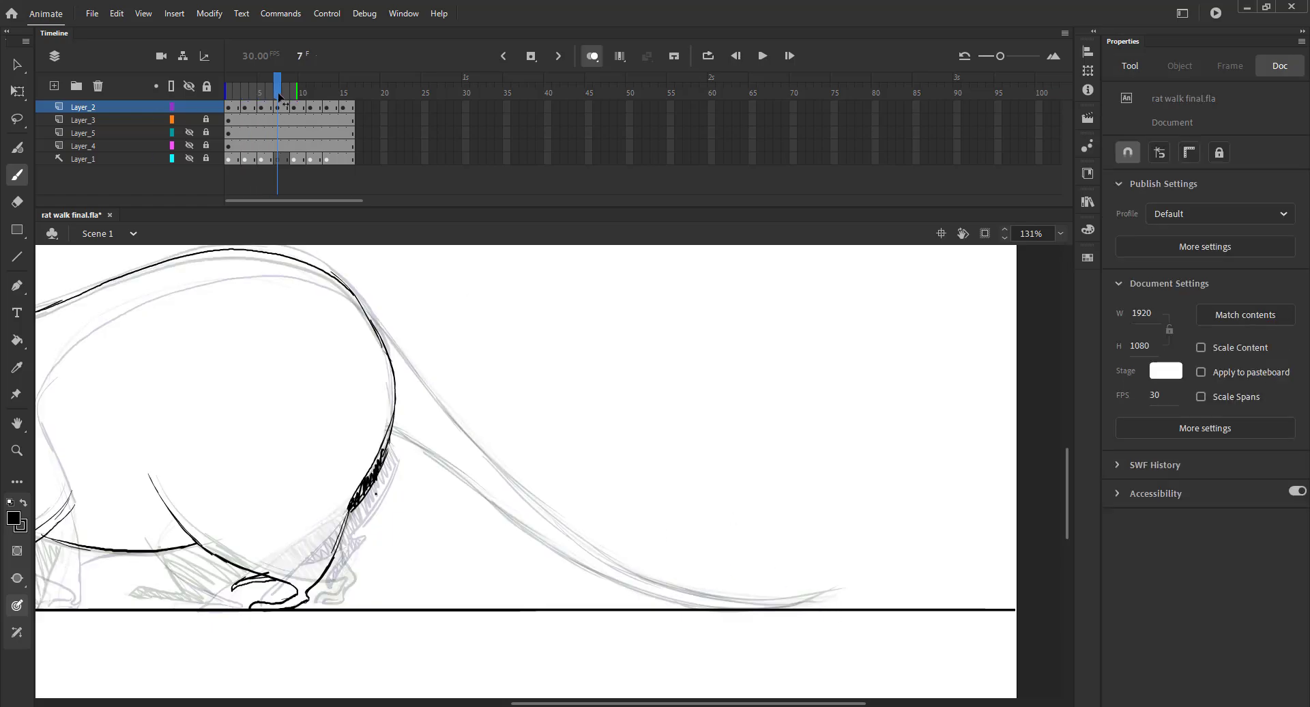
pyautogui.moveTo(367, 316)
pyautogui.mouseDown()
pyautogui.moveTo(546, 518)
pyautogui.moveTo(697, 594)
pyautogui.mouseUp()
pyautogui.moveTo(821, 595); pyautogui.dragTo(808, 606)
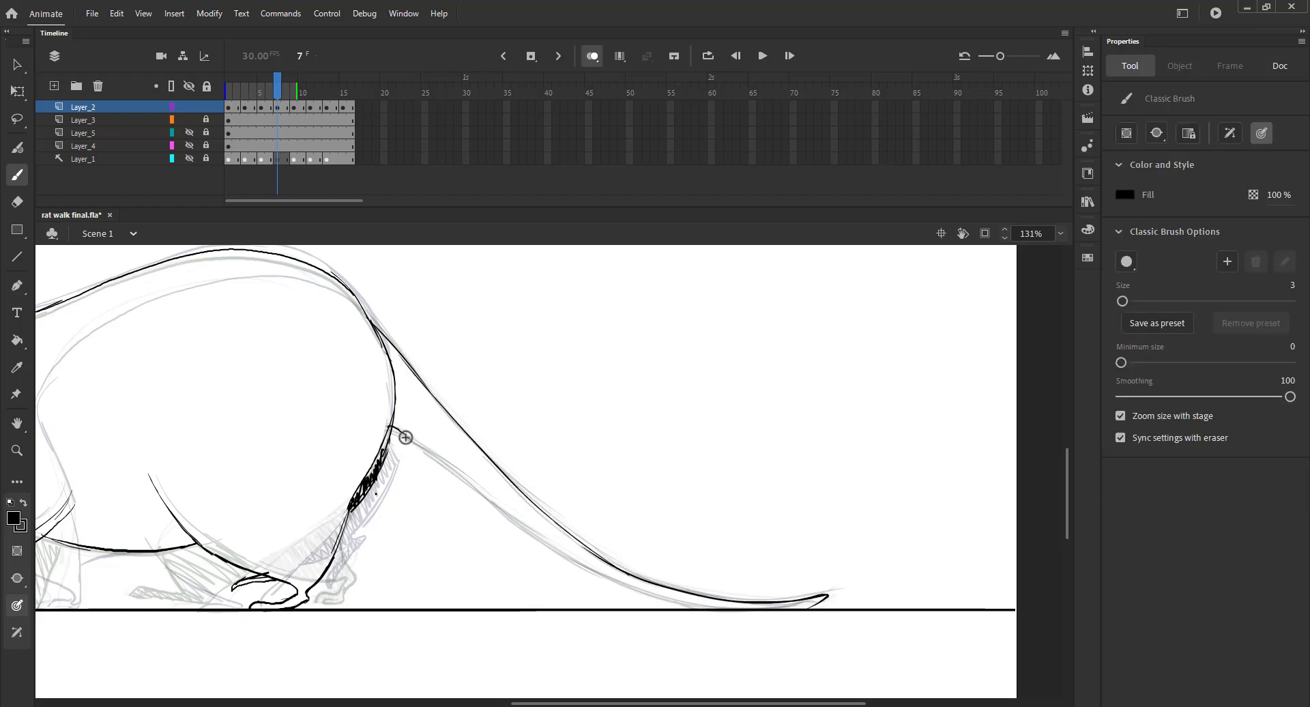
pyautogui.moveTo(533, 533); pyautogui.dragTo(607, 576)
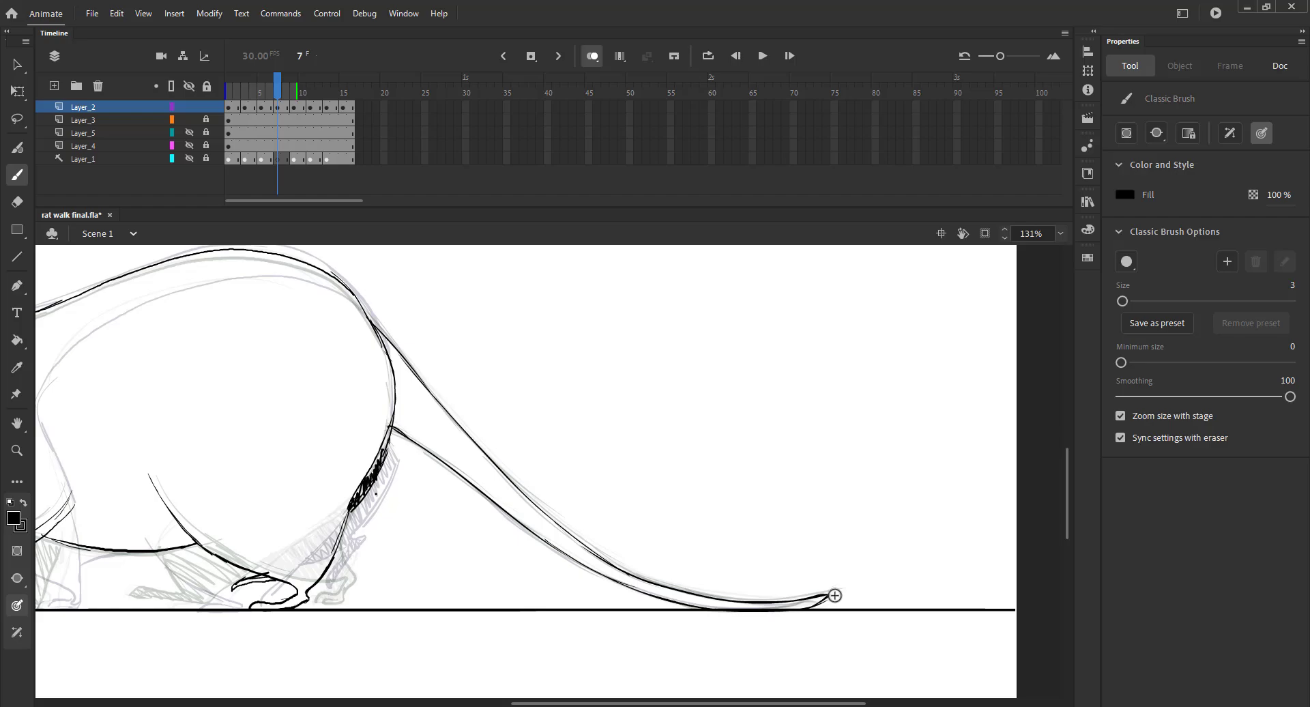
# Step: Go to frame 13, draw the new tail's upper and lower edges over the onion-skinned neighbours, and save
pyautogui.click(588, 57)
pyautogui.moveTo(277, 107)
pyautogui.mouseDown()
pyautogui.moveTo(290, 109)
pyautogui.moveTo(232, 103)
pyautogui.moveTo(326, 93)
pyautogui.mouseUp()
pyautogui.click(591, 56)
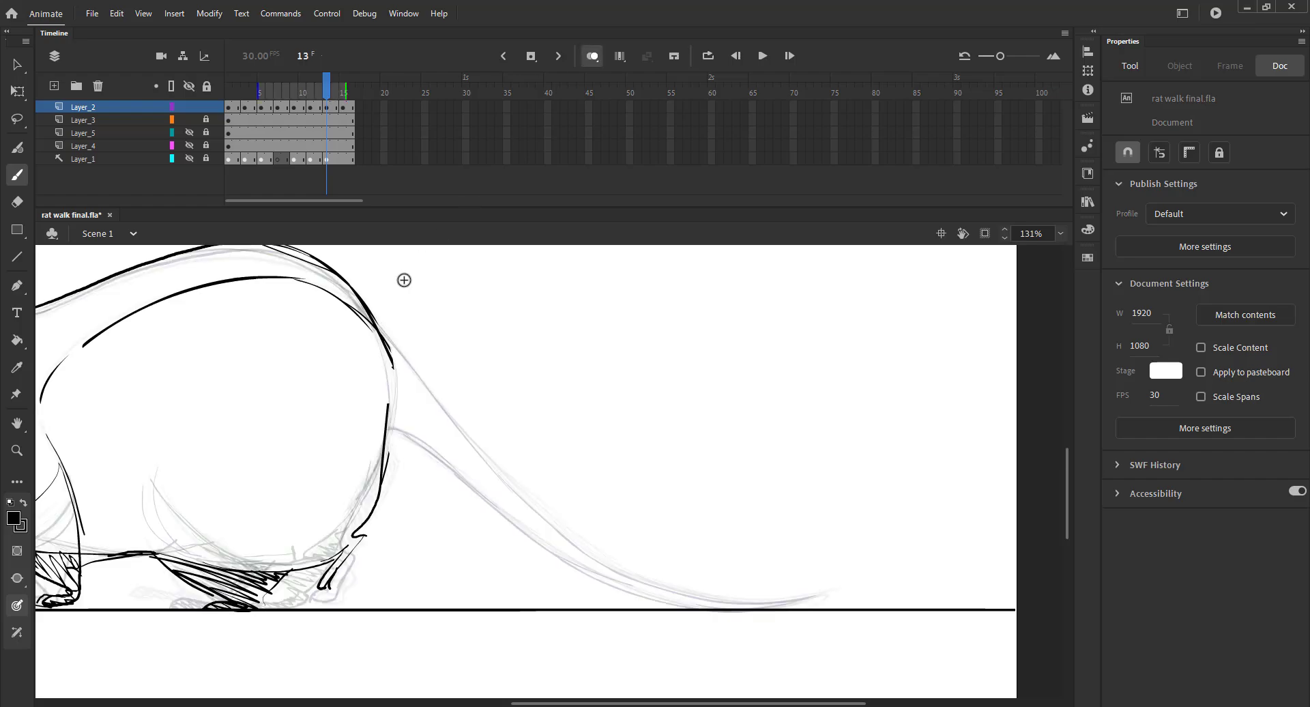
pyautogui.moveTo(388, 339); pyautogui.dragTo(500, 470)
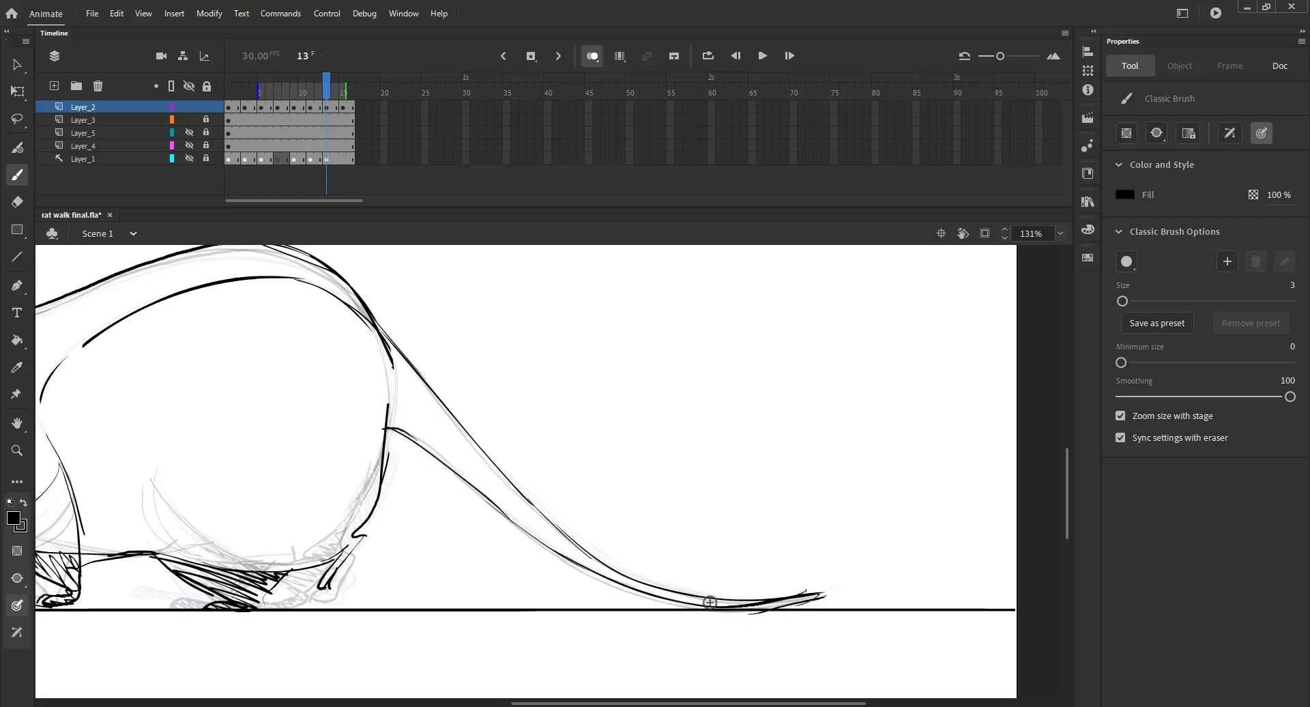
pyautogui.hotkey('ctrl', 's')
# Step: Go to frame 15, draw the new tail's upper and lower edges from the rump to the ground line, and save
pyautogui.press('.')
pyautogui.press('.')
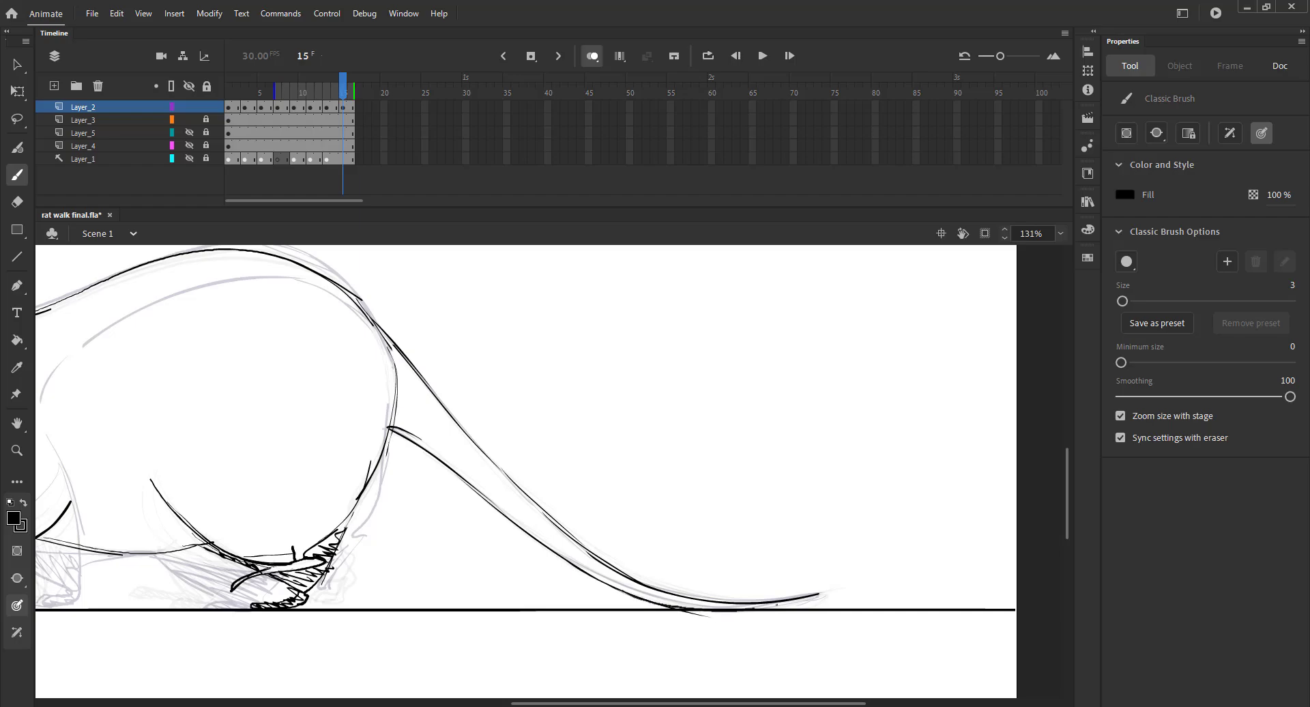
pyautogui.hotkey('ctrl', '2')
pyautogui.hotkey('ctrl', 's')
# Step: Turn off onion skinning, return to frame 1, and extend the looped playback range to the animation's last frame
pyautogui.press('v')
pyautogui.click(593, 56)
pyautogui.moveTo(342, 92); pyautogui.dragTo(155, 122)
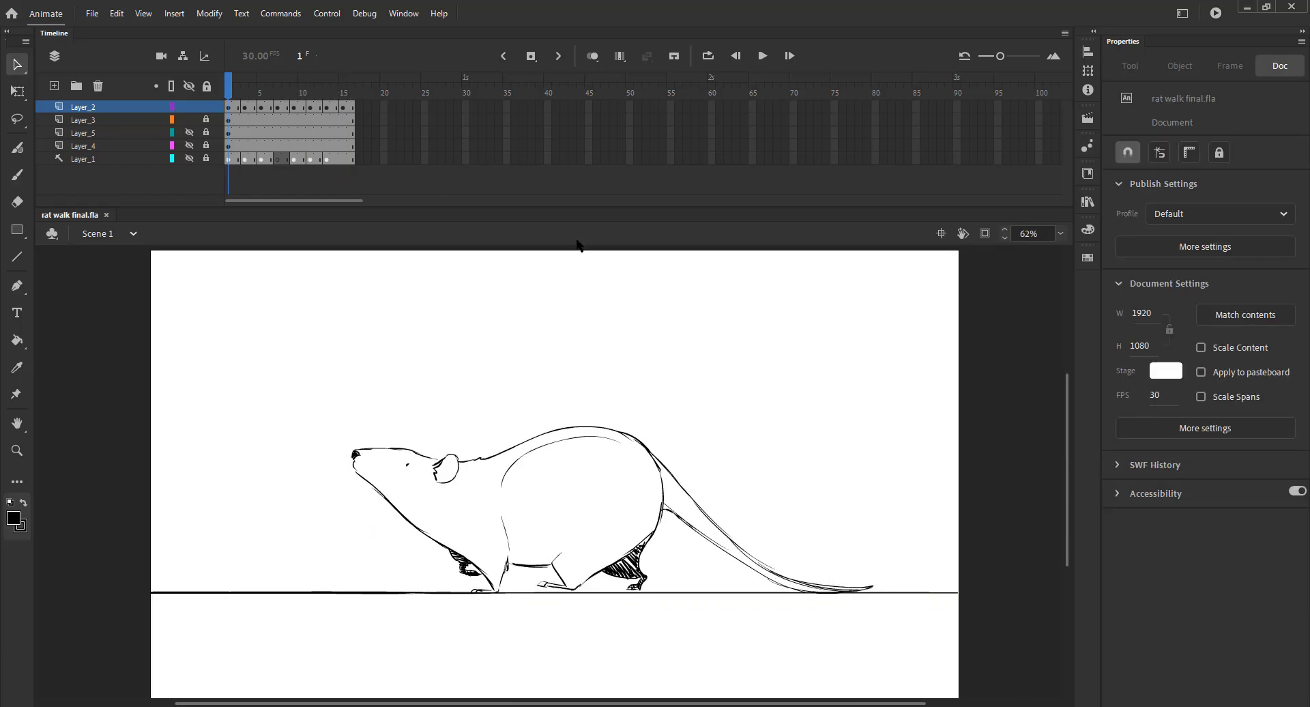
pyautogui.press('Return')
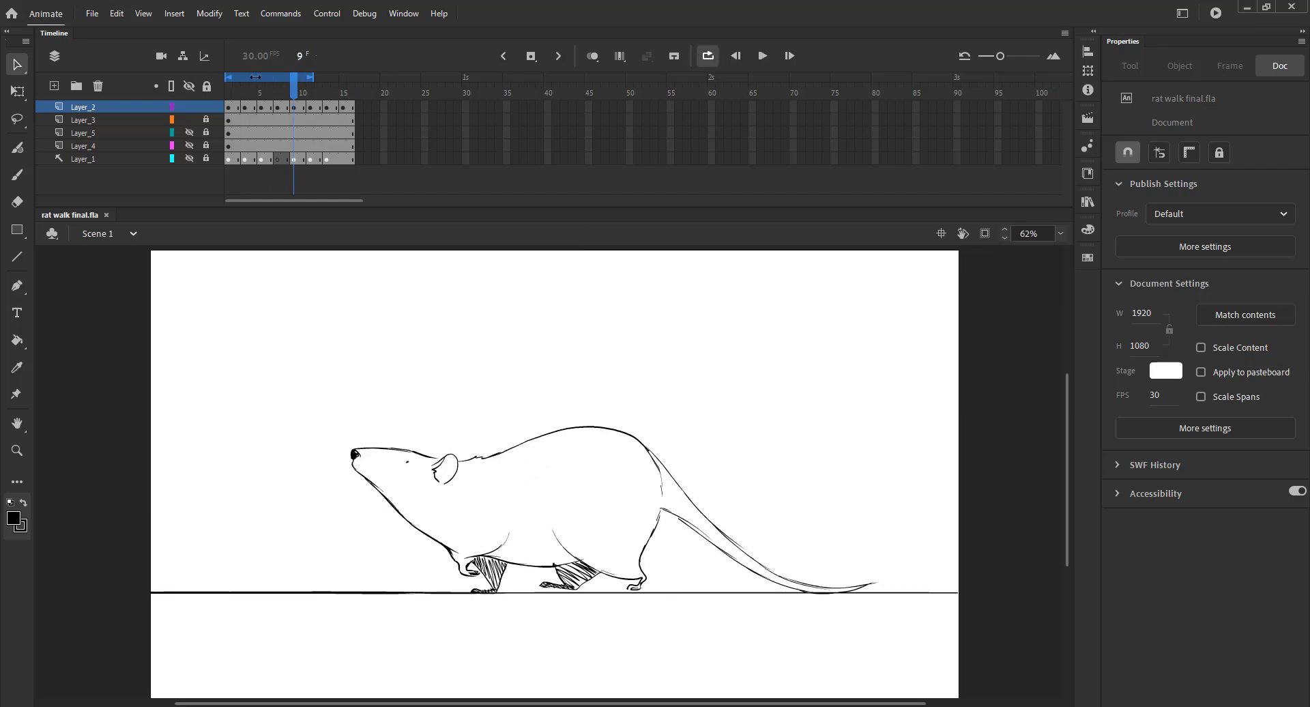
pyautogui.moveTo(310, 77); pyautogui.dragTo(435, 122)
# Step: Play the full walk cycle in a loop to check the redrawn tail's motion
pyautogui.press('Return')
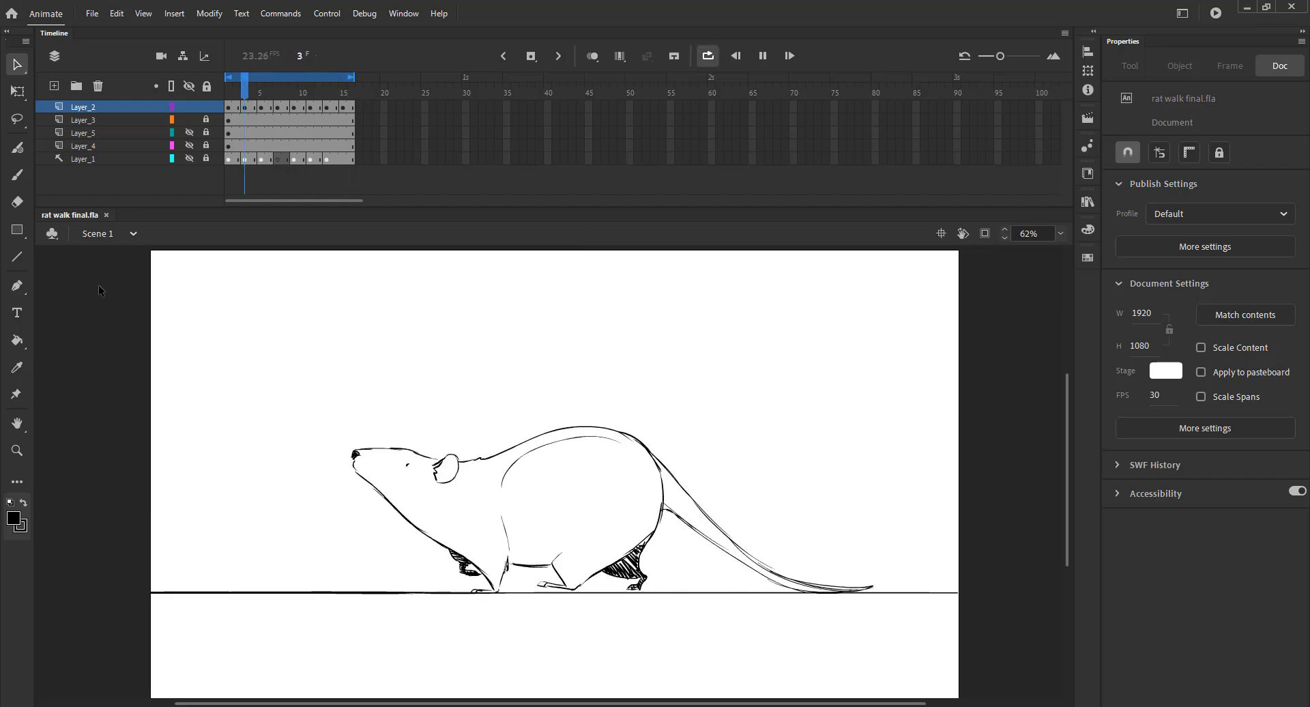
pyautogui.press('Return')
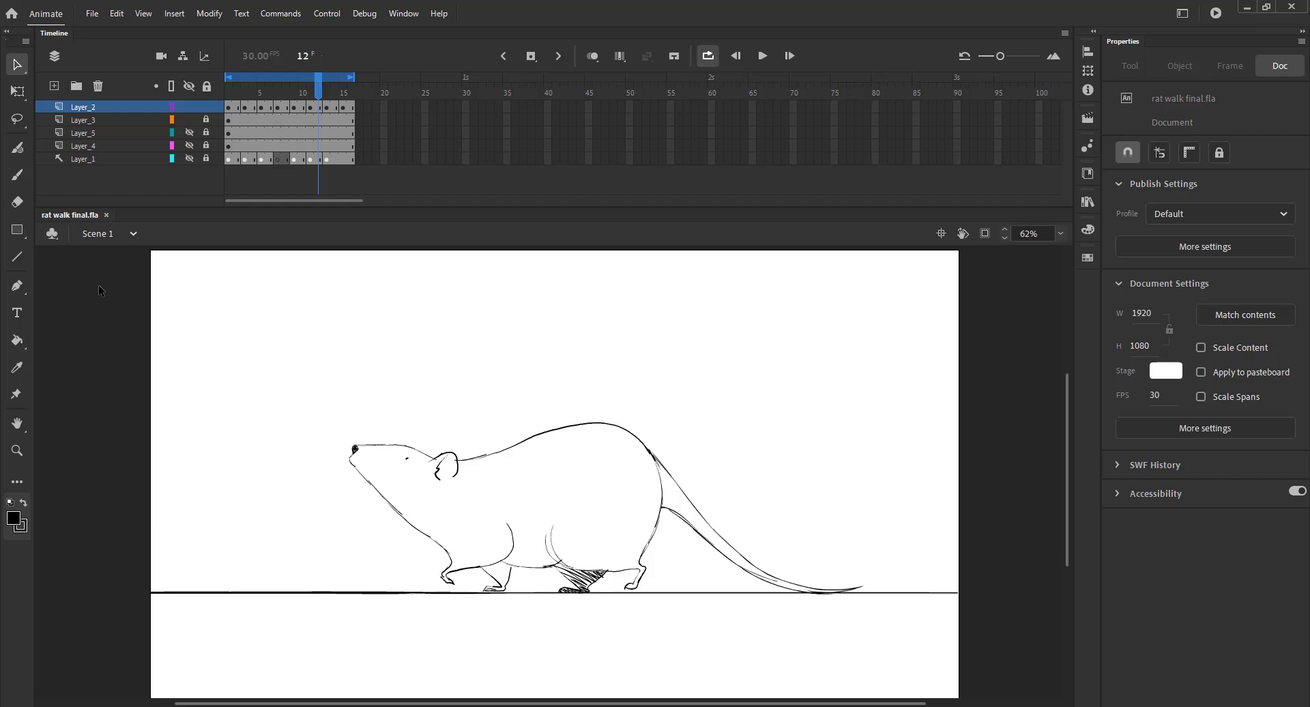
pyautogui.press('Return')
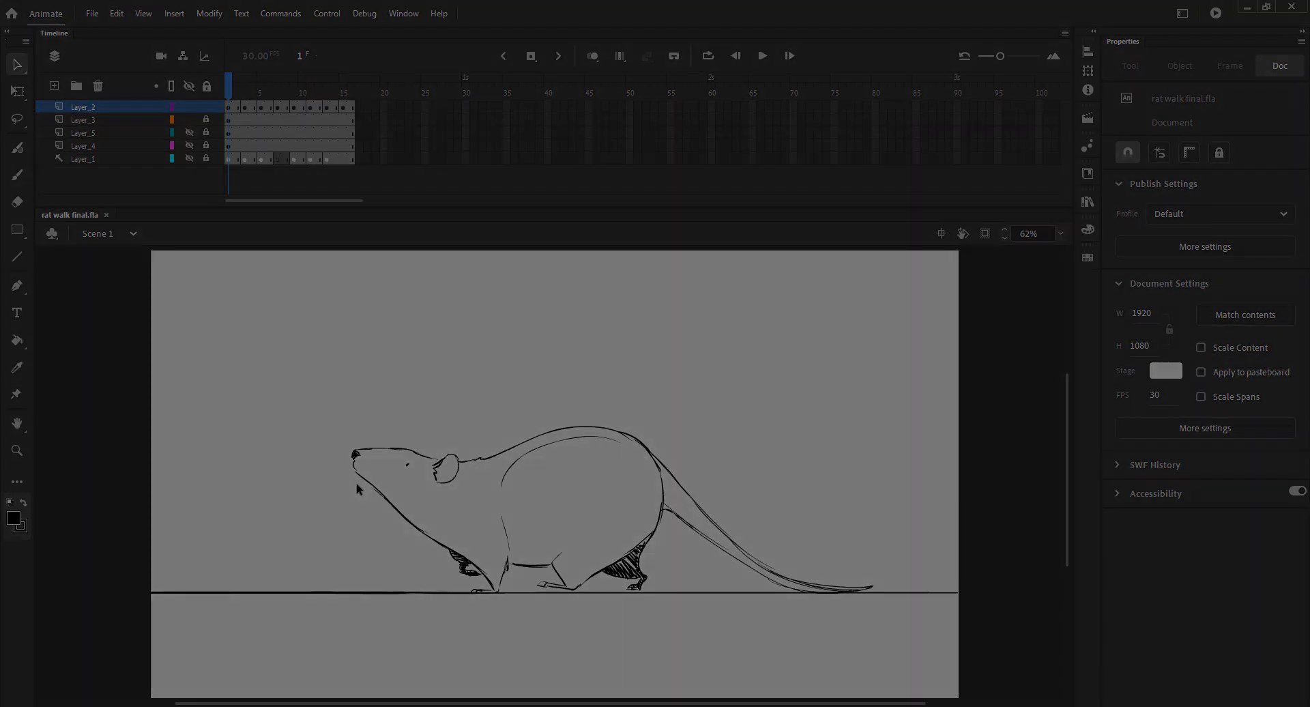